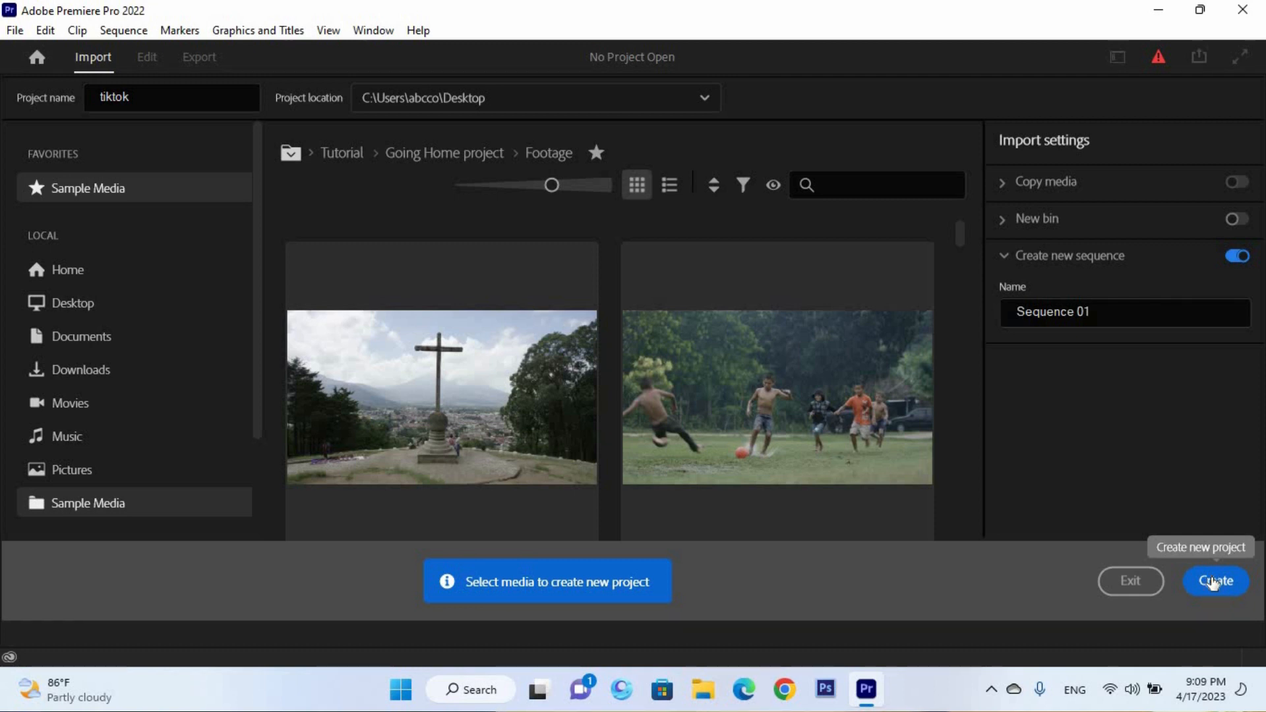
# Create the new project named tiktok.
pyautogui.click(1214, 584)
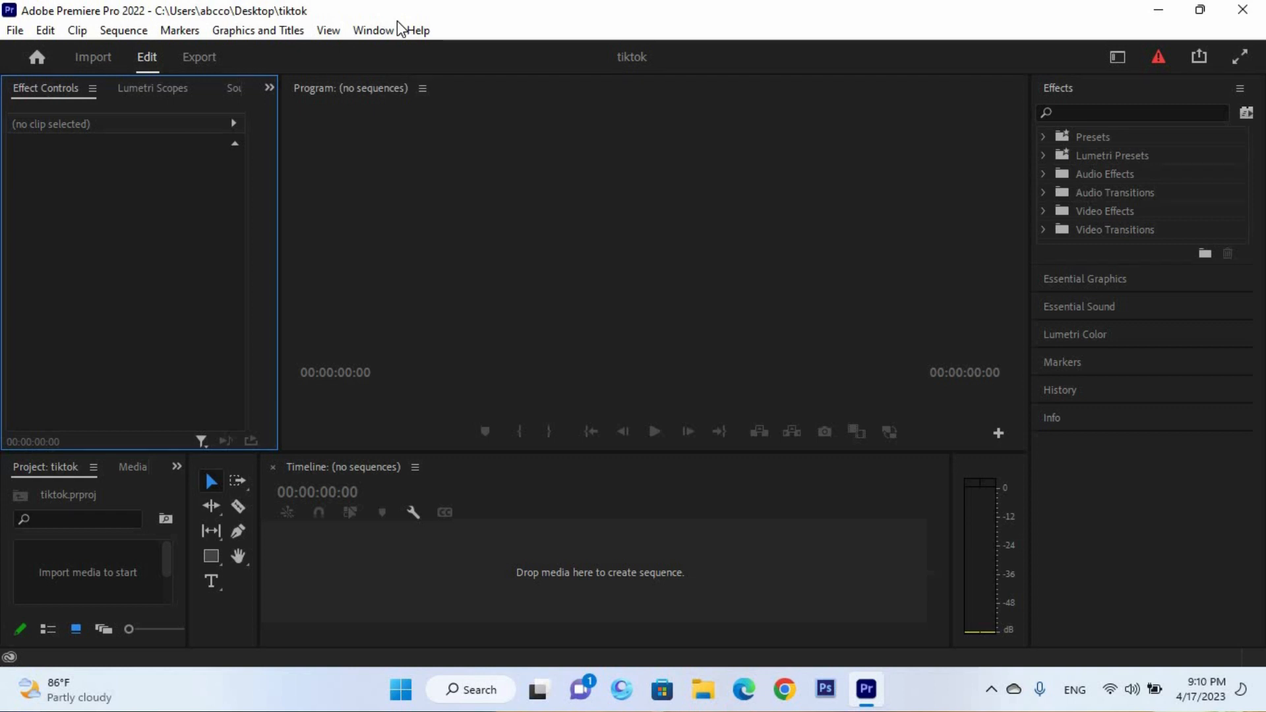
# Import the VID20230416213835.mp4 video from the Desktop and create a sequence from it on the timeline.
pyautogui.click(15, 30)
pyautogui.click(101, 515)
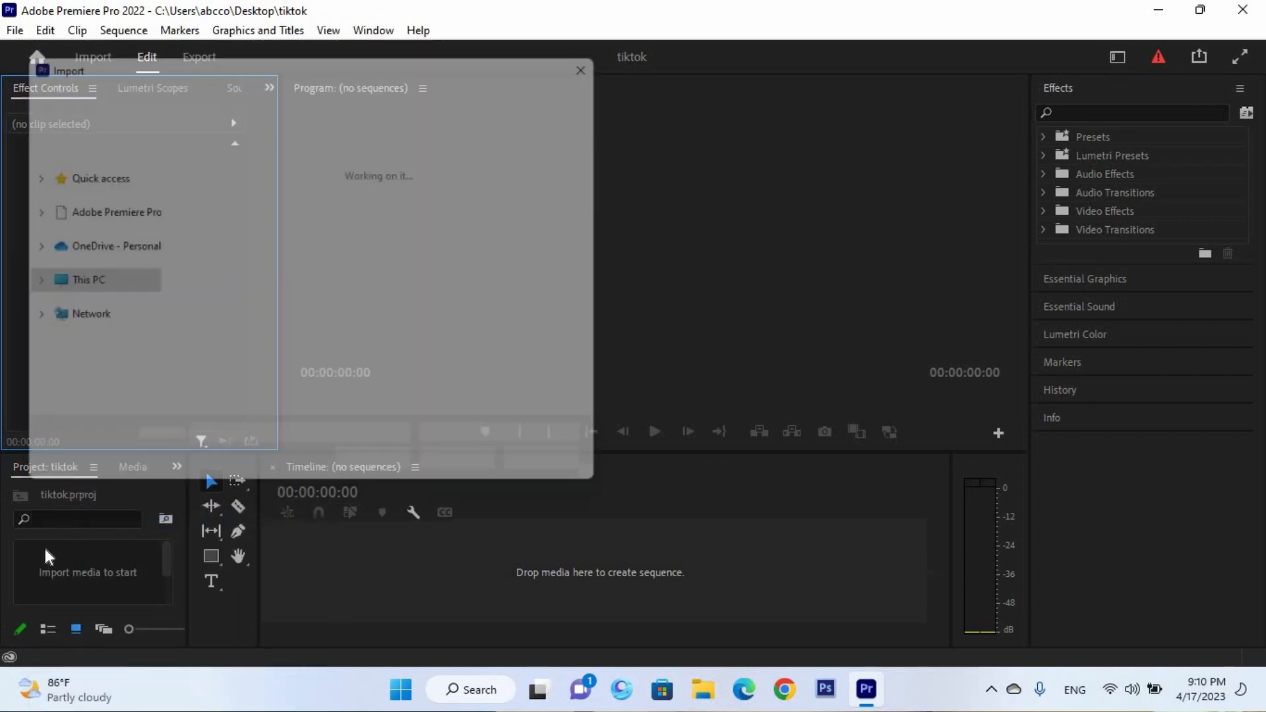
pyautogui.click(73, 202)
pyautogui.scroll(-5, 368, 333)
pyautogui.doubleClick(426, 216)
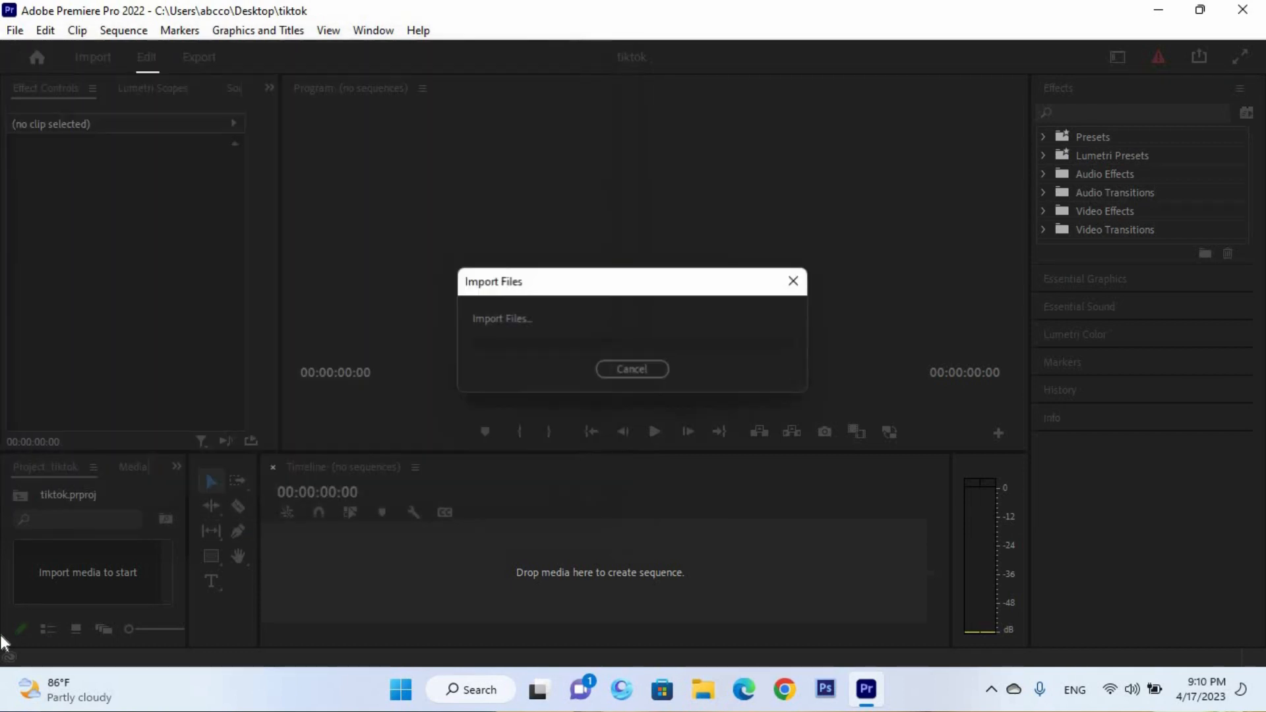
pyautogui.moveTo(84, 560); pyautogui.dragTo(454, 587)
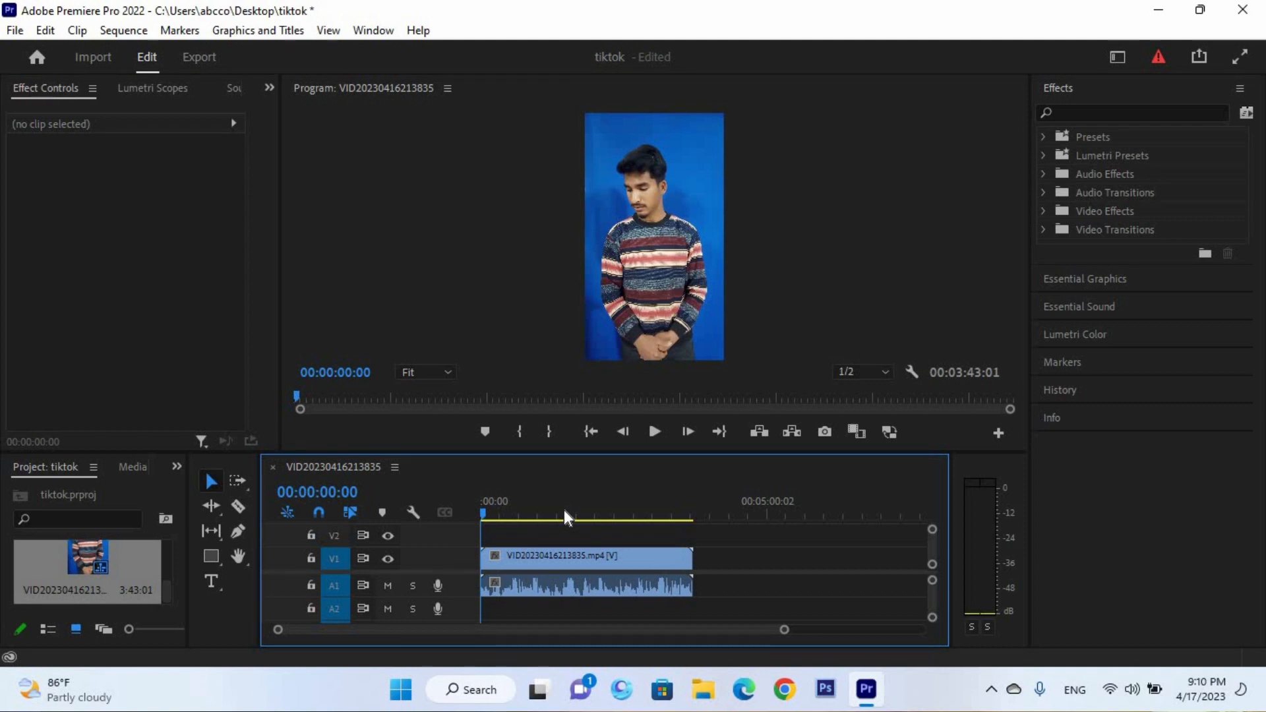
pyautogui.moveTo(585, 530); pyautogui.dragTo(656, 590)
pyautogui.press('Delete')
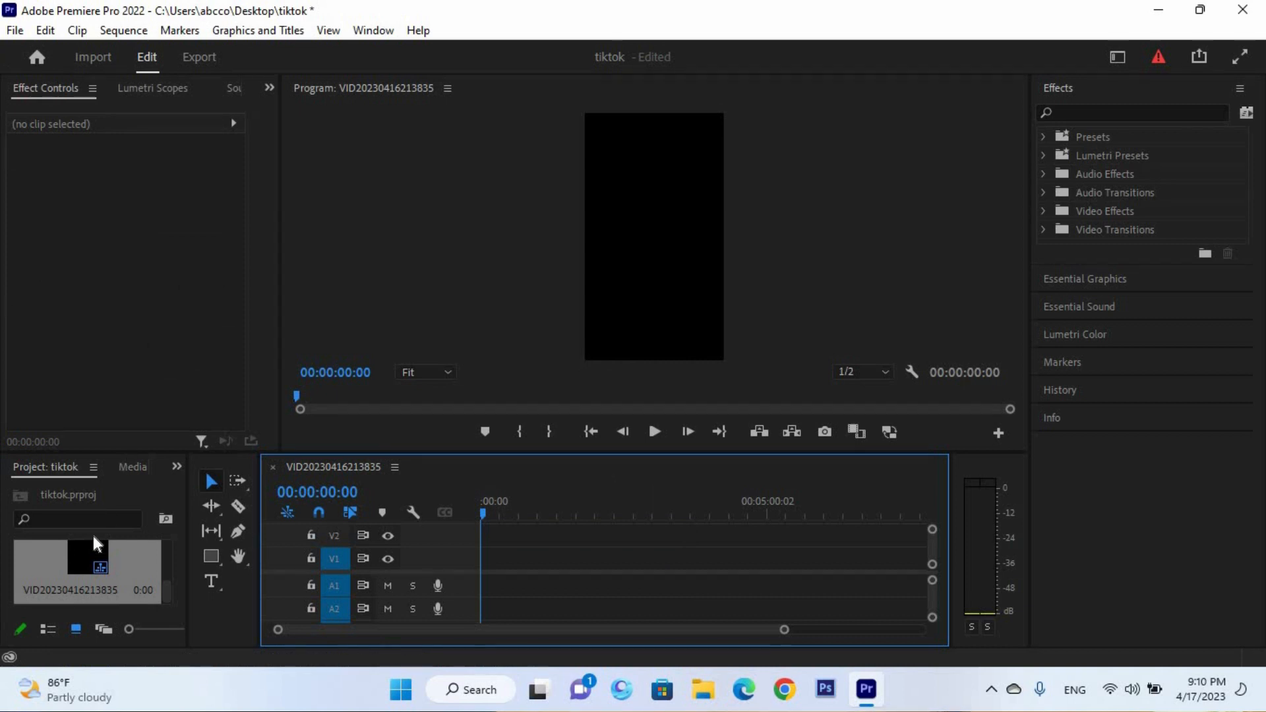
pyautogui.click(104, 567)
pyautogui.press('Delete')
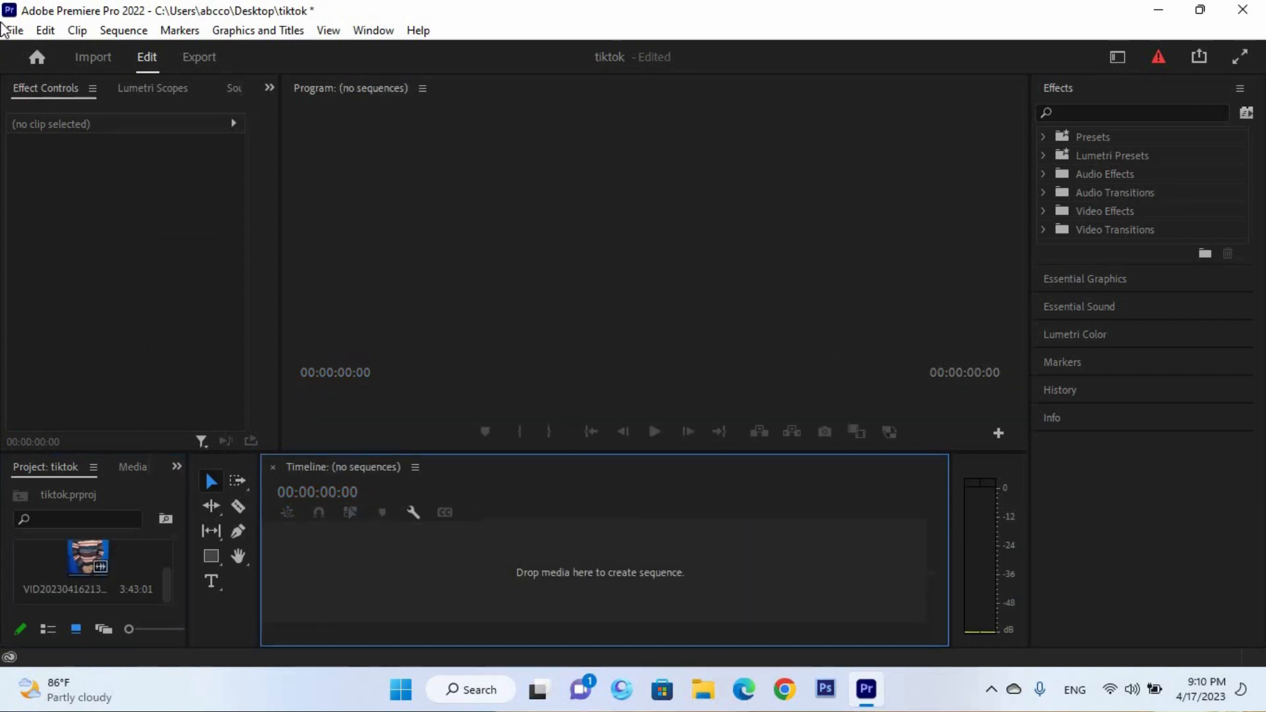
pyautogui.click(113, 563)
pyautogui.press('Delete')
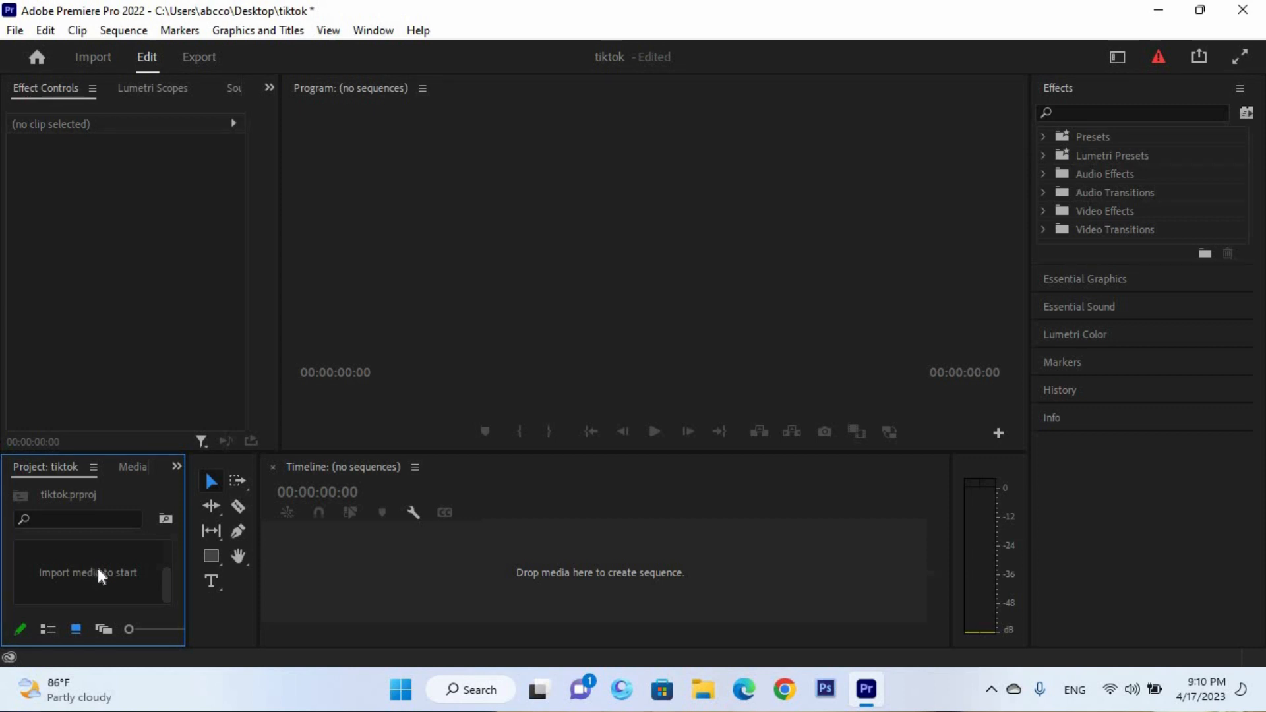
# Import the "defult upload" video from Local Disk (D:) and create a sequence from it.
pyautogui.doubleClick(97, 568)
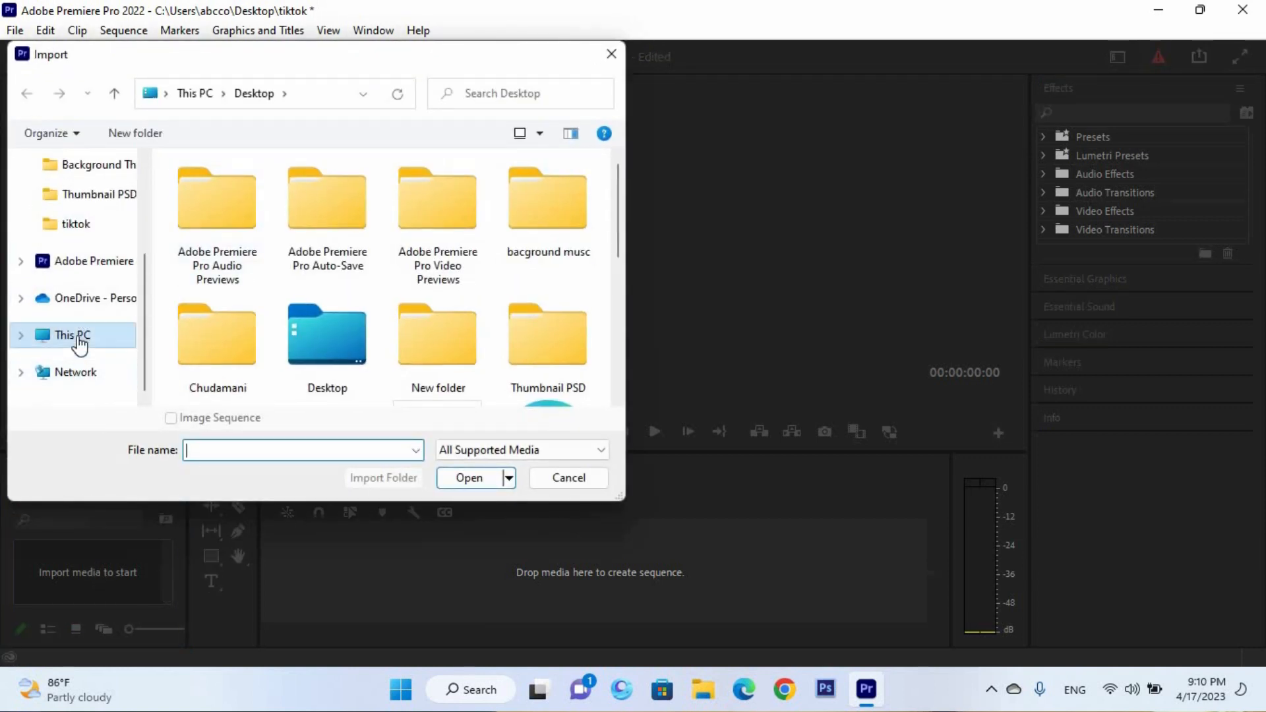
pyautogui.click(74, 336)
pyautogui.scroll(-4, 318, 333)
pyautogui.doubleClick(290, 340)
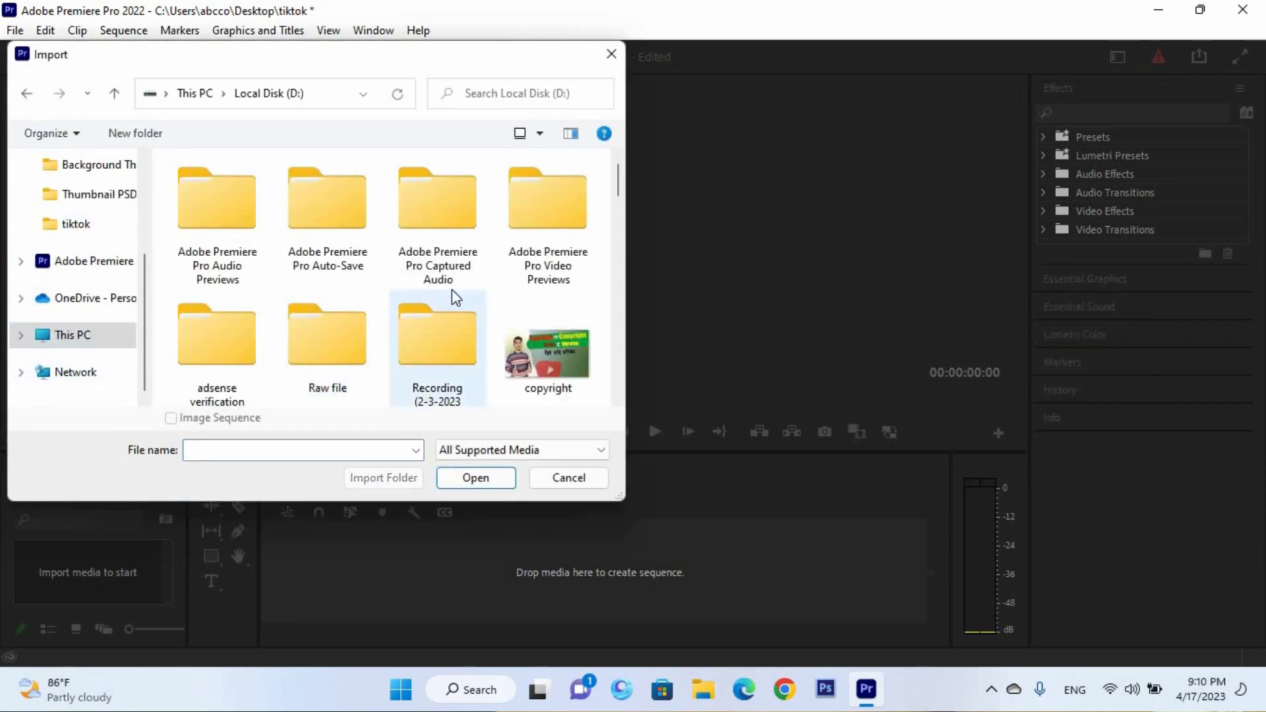
pyautogui.scroll(-5, 313, 310)
pyautogui.doubleClick(228, 233)
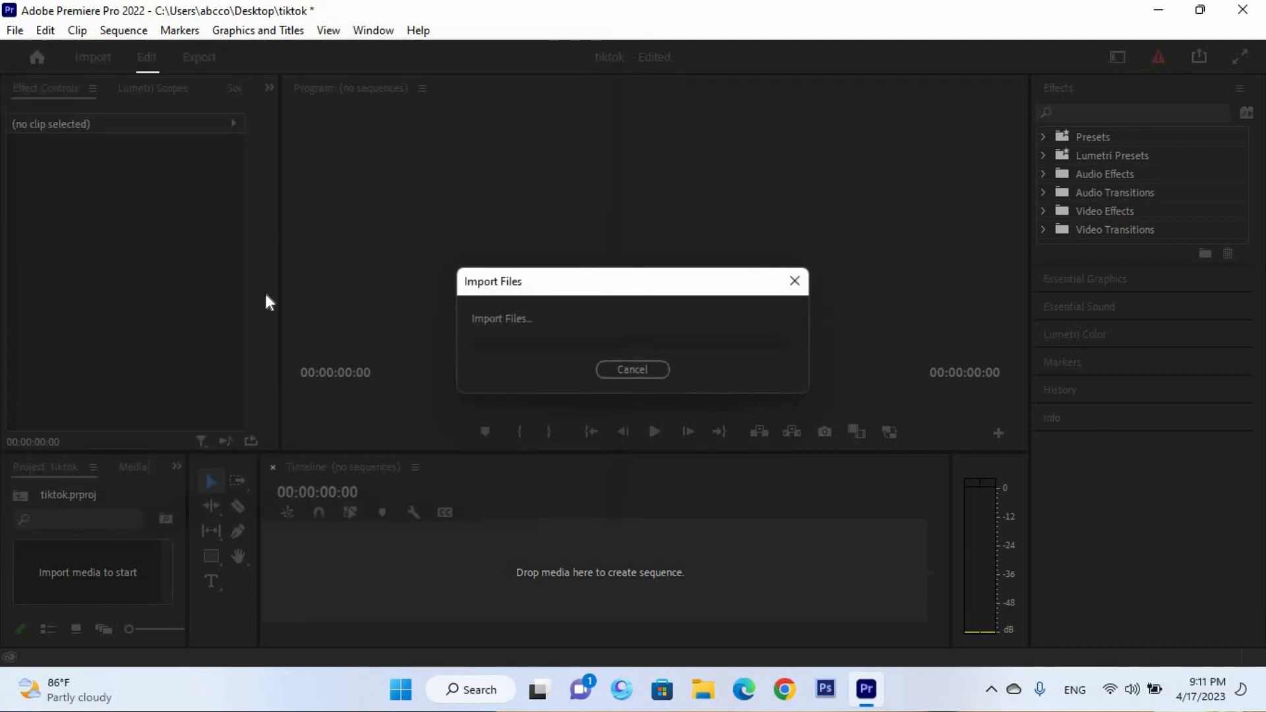
pyautogui.moveTo(500, 578); pyautogui.dragTo(498, 576)
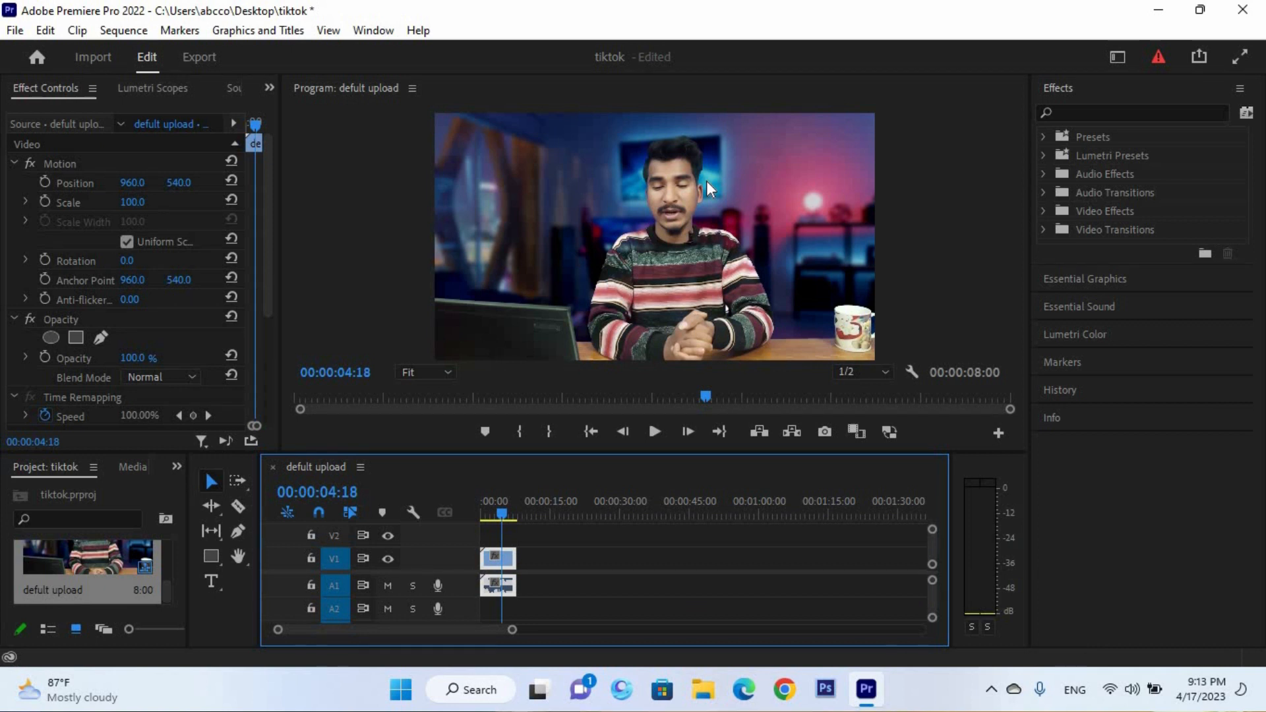
# Set the sequence frame size to 1080 by 1920, and fill it by setting the clip's scale to 176 and position to 409, 935.
pyautogui.click(114, 35)
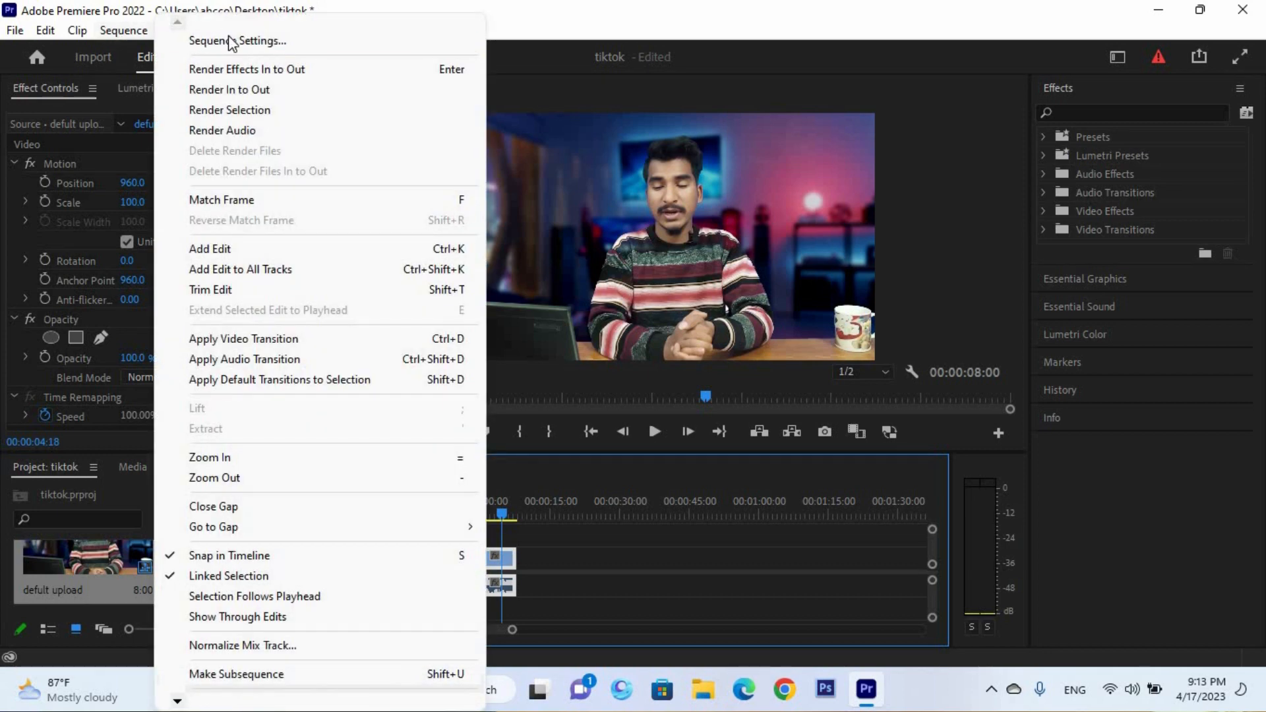
pyautogui.click(231, 41)
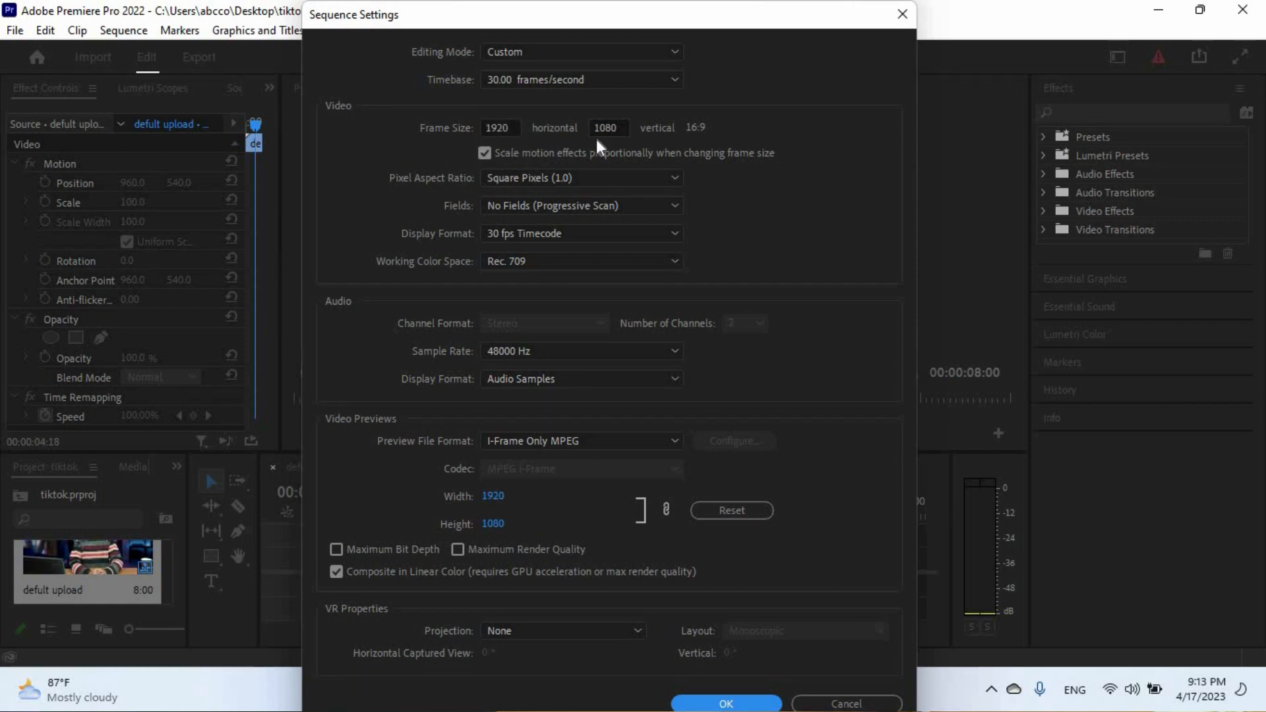
pyautogui.doubleClick(508, 128)
pyautogui.write('1080')
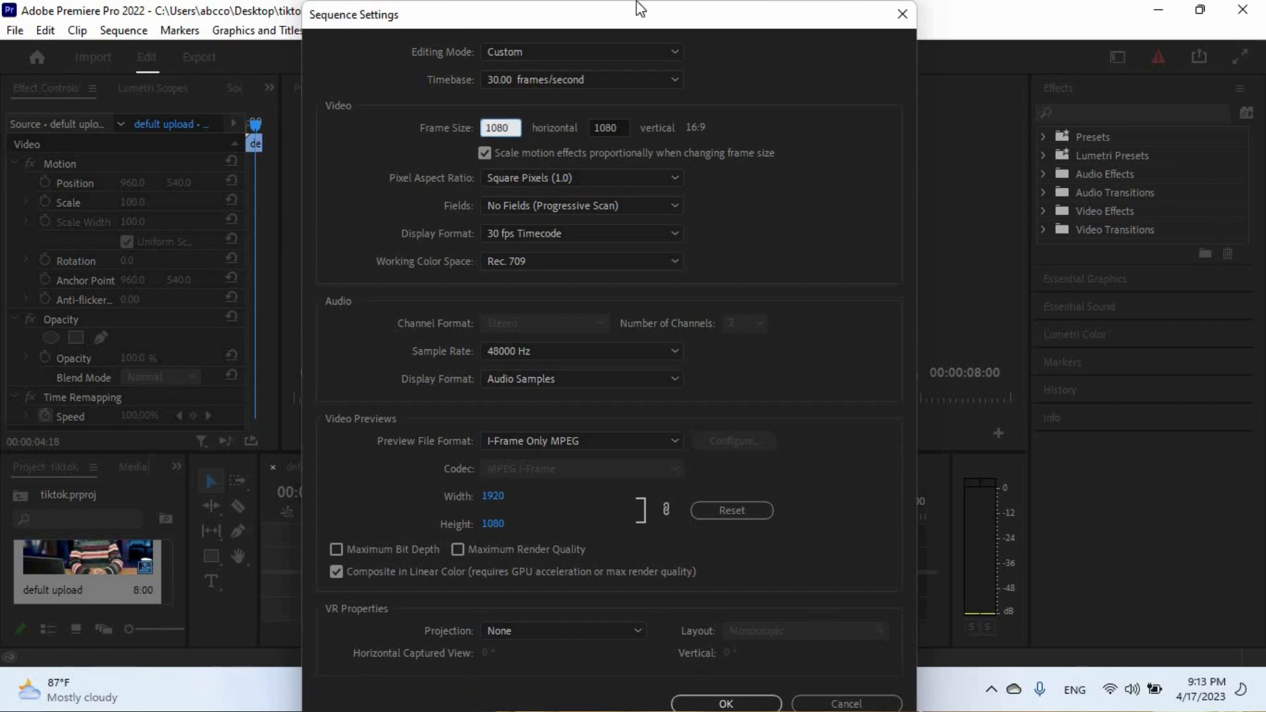
pyautogui.doubleClick(615, 129)
pyautogui.write('1920')
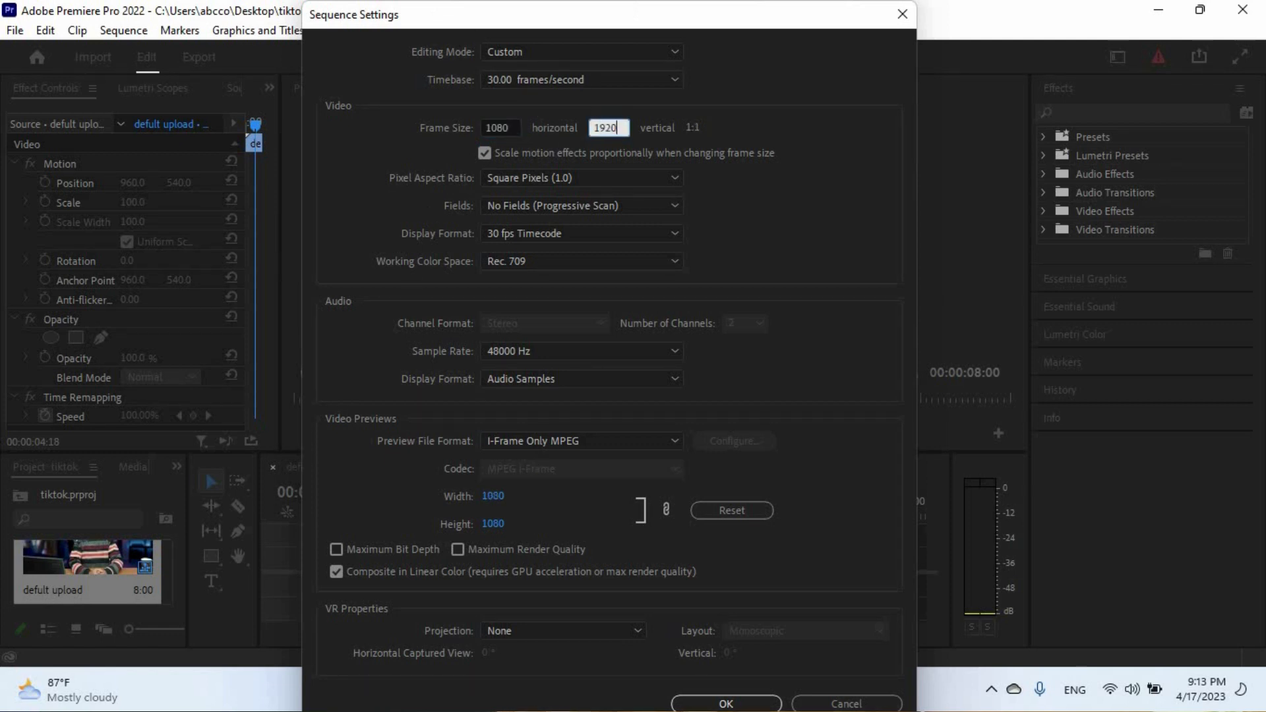
pyautogui.click(693, 706)
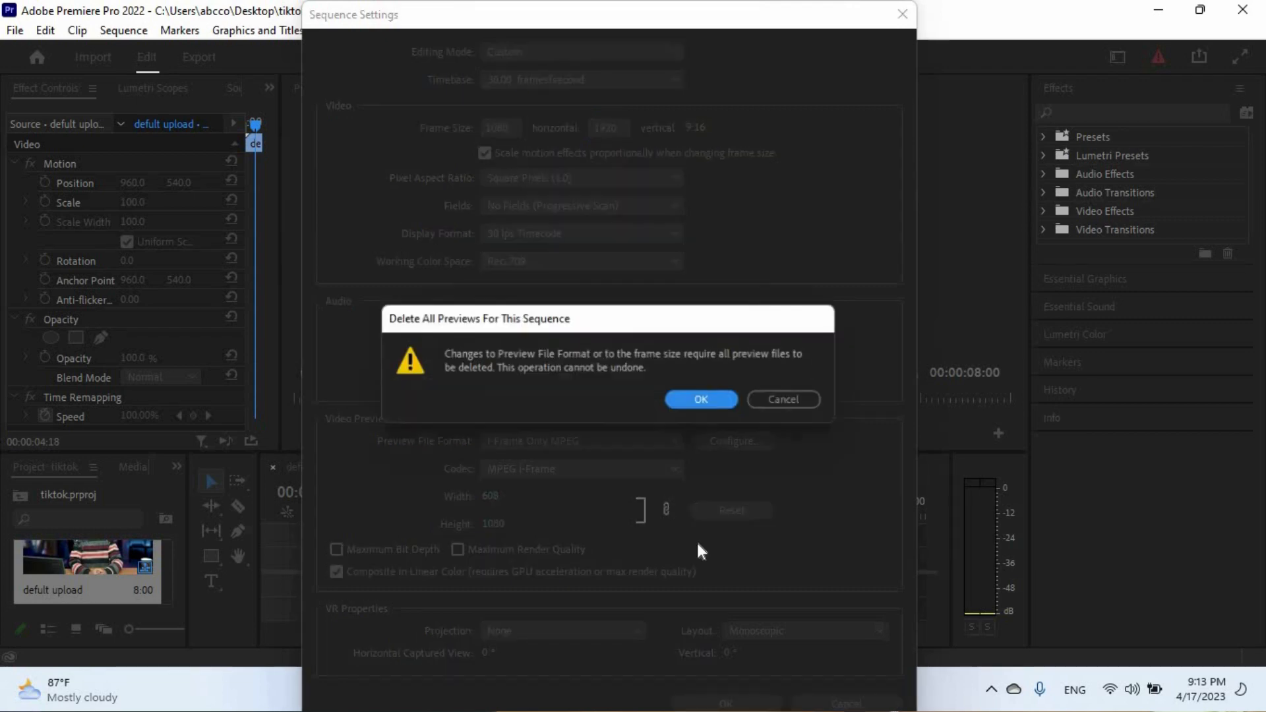
pyautogui.click(703, 400)
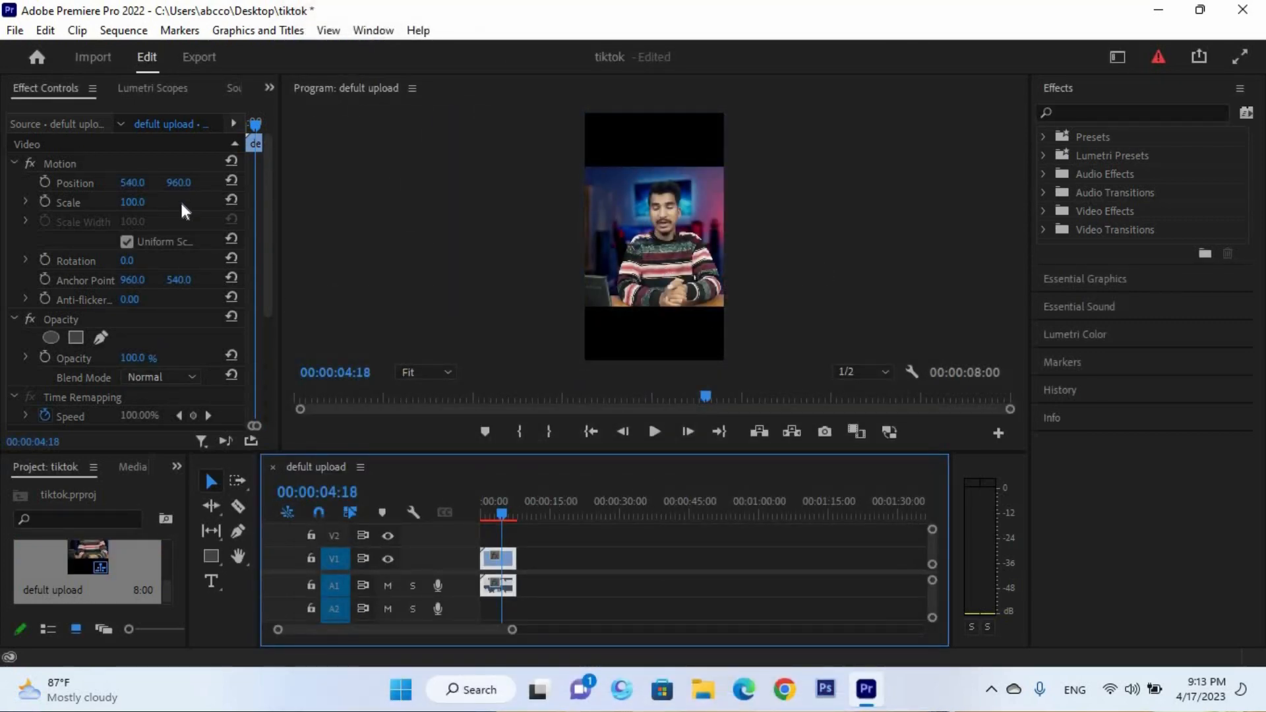
pyautogui.moveTo(136, 208)
pyautogui.mouseDown()
pyautogui.moveTo(164, 208)
pyautogui.moveTo(157, 184)
pyautogui.moveTo(47, 186)
pyautogui.moveTo(155, 205)
pyautogui.mouseUp()
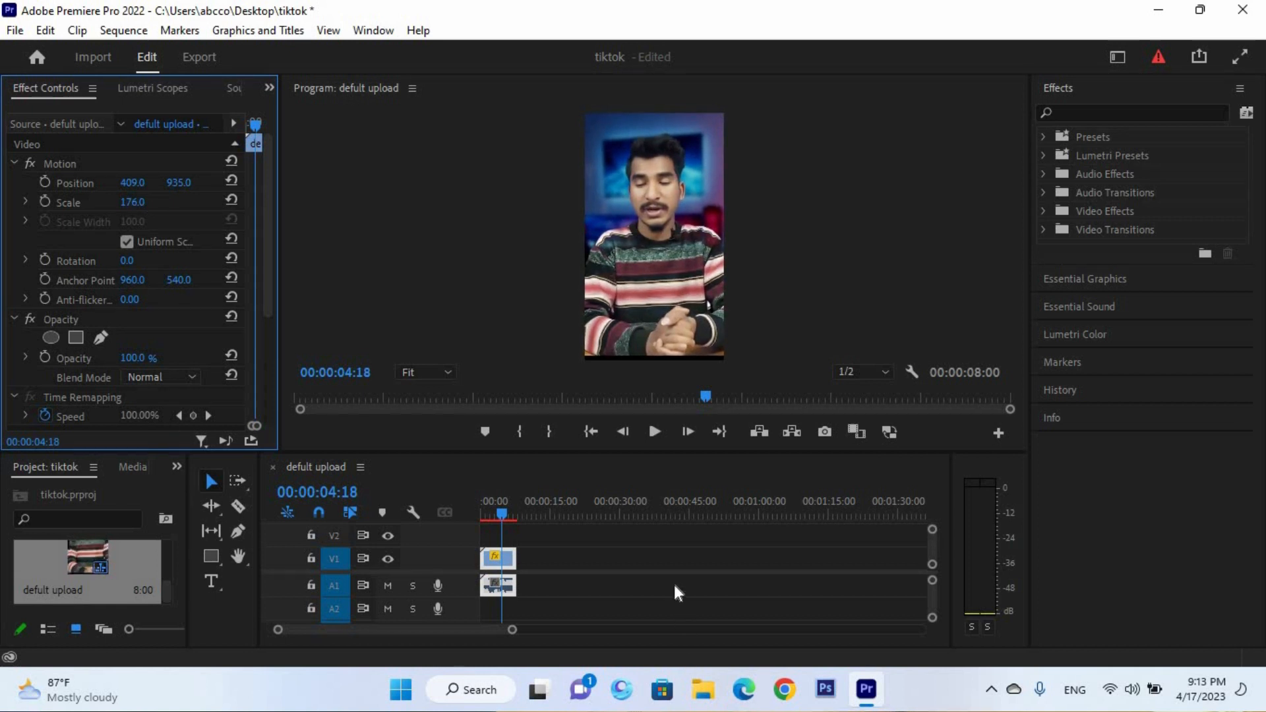
# Delete the "defult upload" clip from the timeline and remove its sequence and source video from the project.
pyautogui.moveTo(534, 539); pyautogui.dragTo(493, 617)
pyautogui.press('Delete')
pyautogui.click(120, 567)
pyautogui.press('Delete')
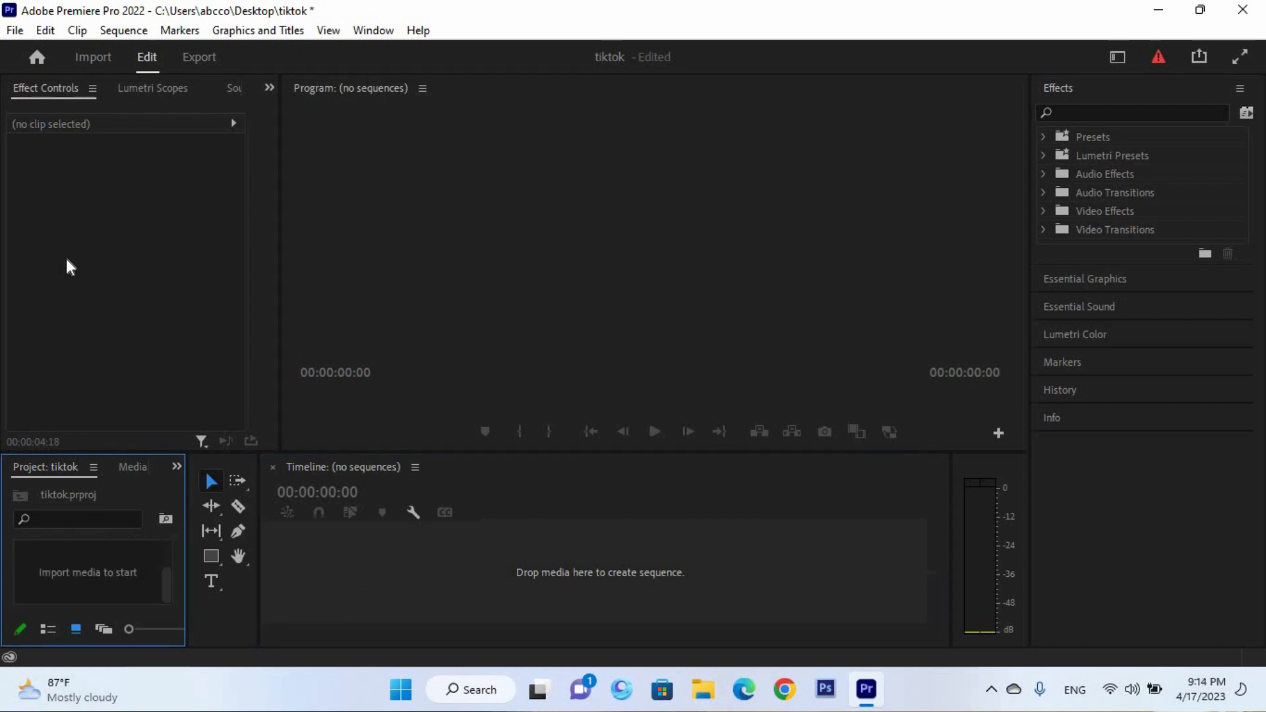
# Import VID20230416213835.mp4 from the Desktop again and build a new sequence with it on the empty timeline.
pyautogui.doubleClick(100, 574)
pyautogui.scroll(3, 125, 238)
pyautogui.click(126, 204)
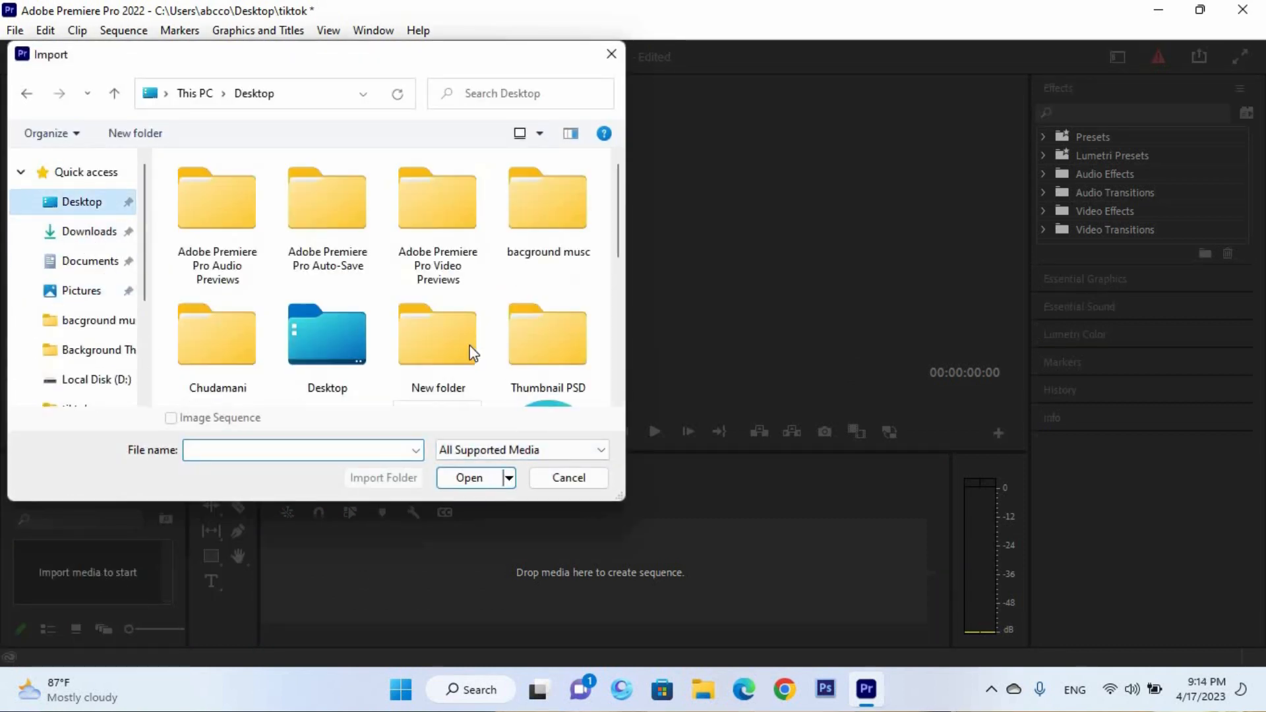
pyautogui.scroll(-5, 501, 369)
pyautogui.doubleClick(436, 198)
pyautogui.moveTo(77, 575); pyautogui.dragTo(461, 575)
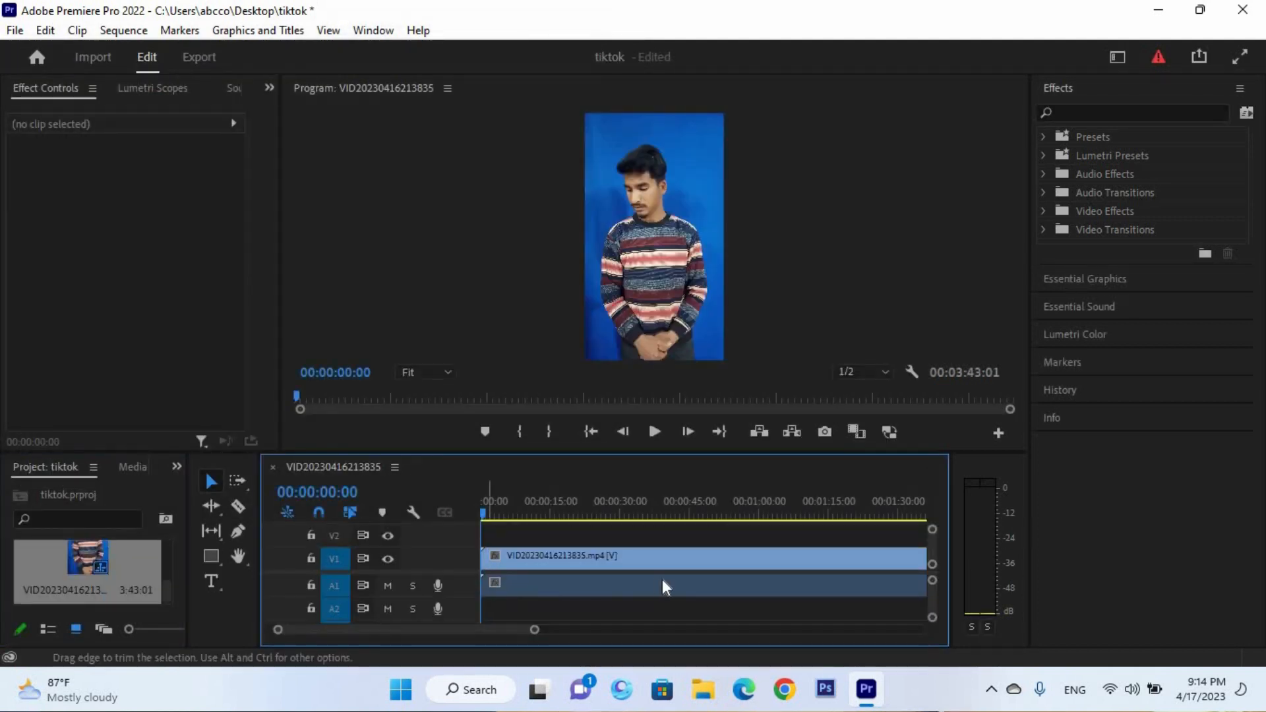
# Preview the footage near the end of the clip and set the playhead to 00:03:29:10.
pyautogui.moveTo(538, 631); pyautogui.dragTo(701, 634)
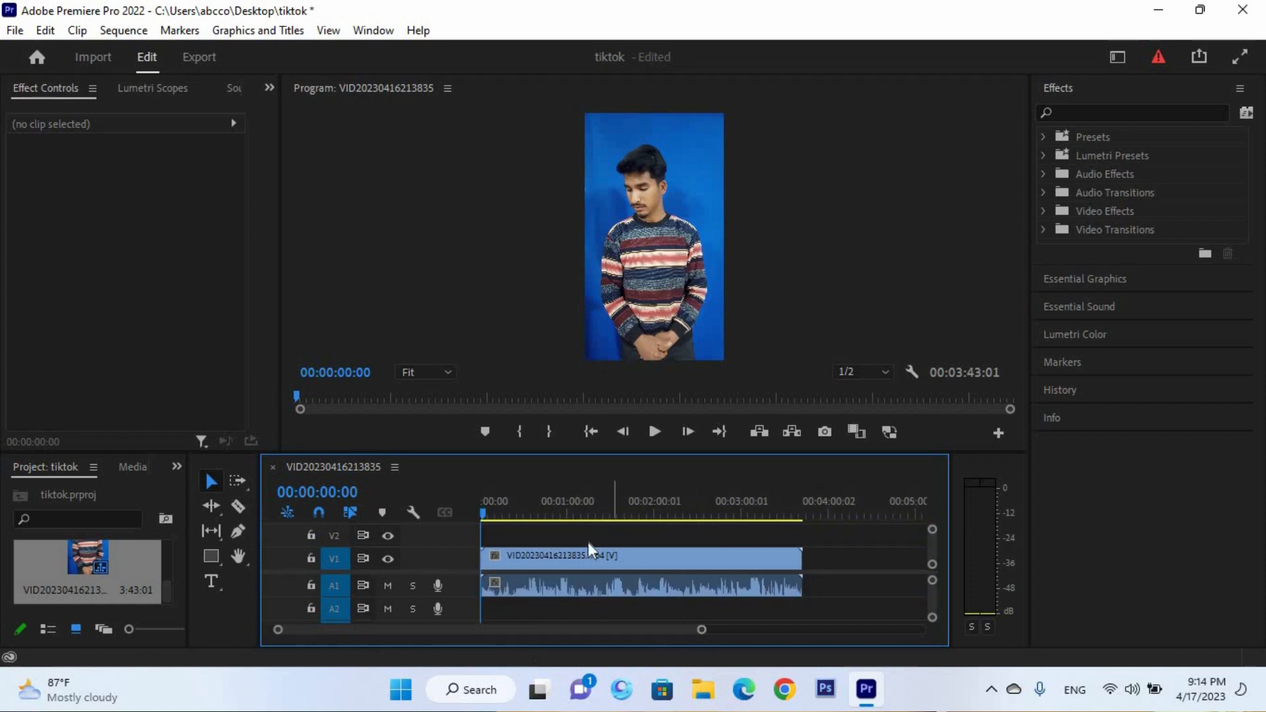
pyautogui.click(719, 508)
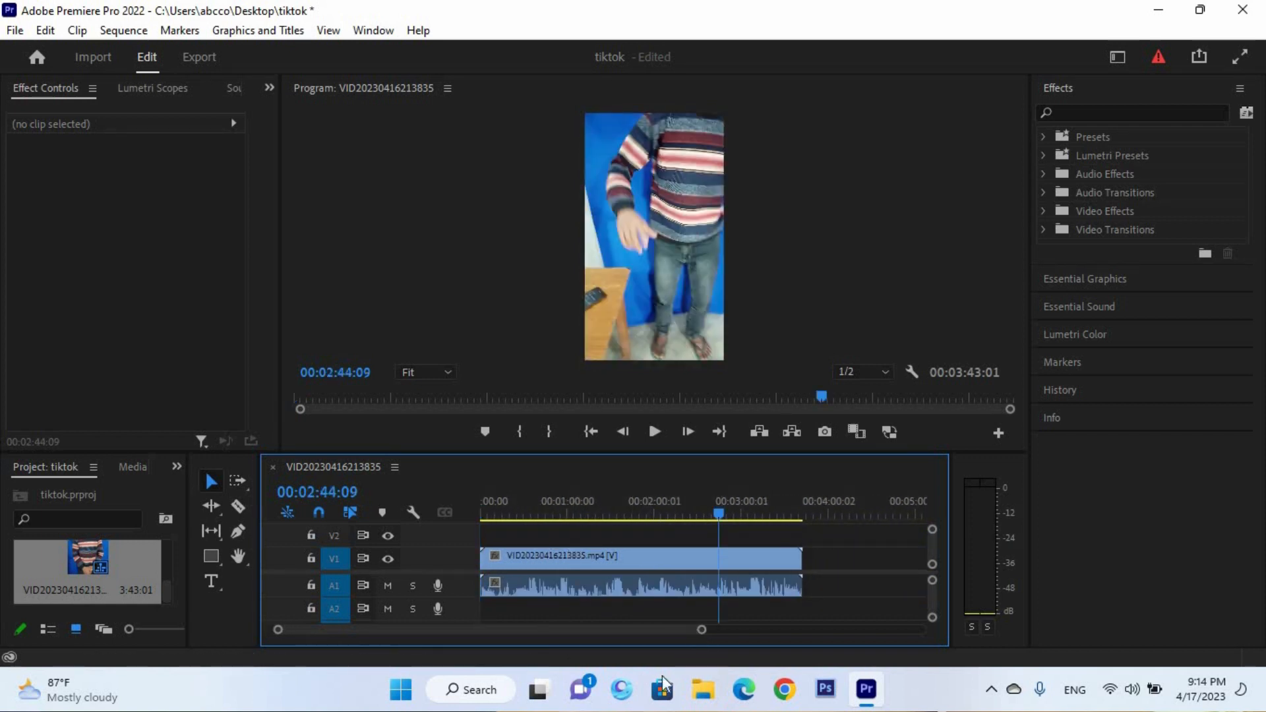
pyautogui.moveTo(704, 632); pyautogui.dragTo(623, 633)
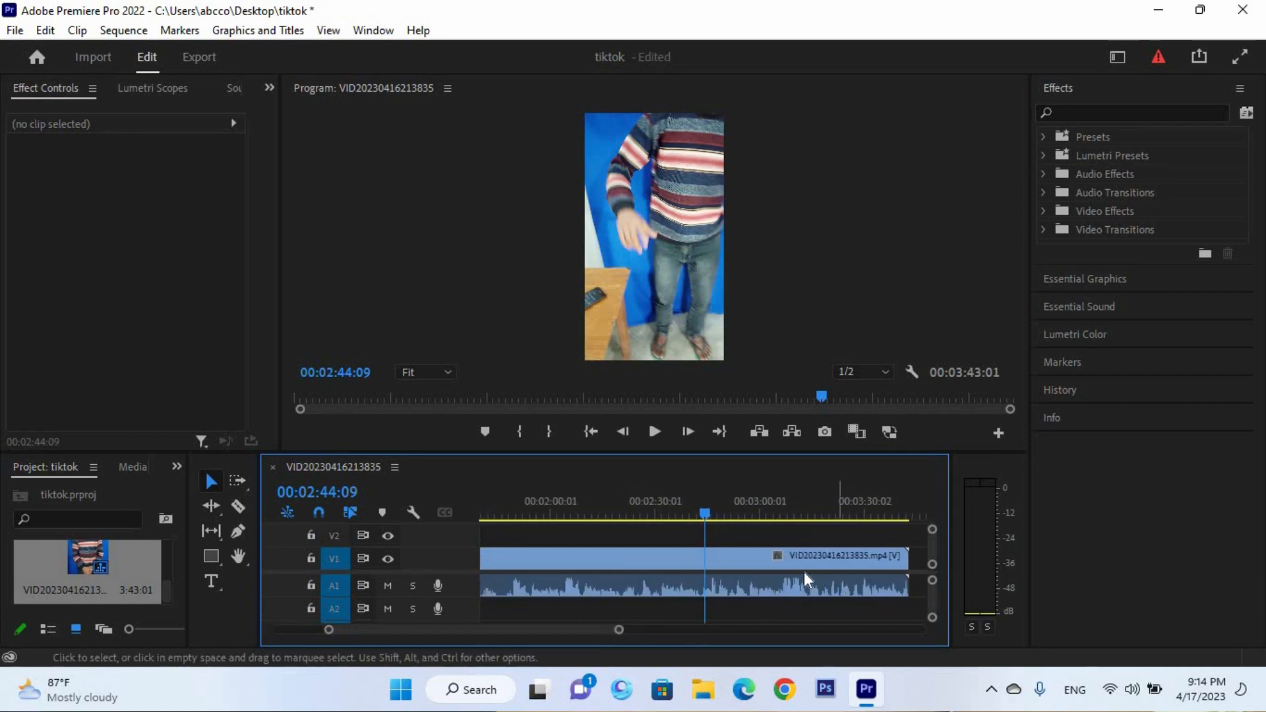
pyautogui.scroll(-2, 802, 574)
pyautogui.click(748, 517)
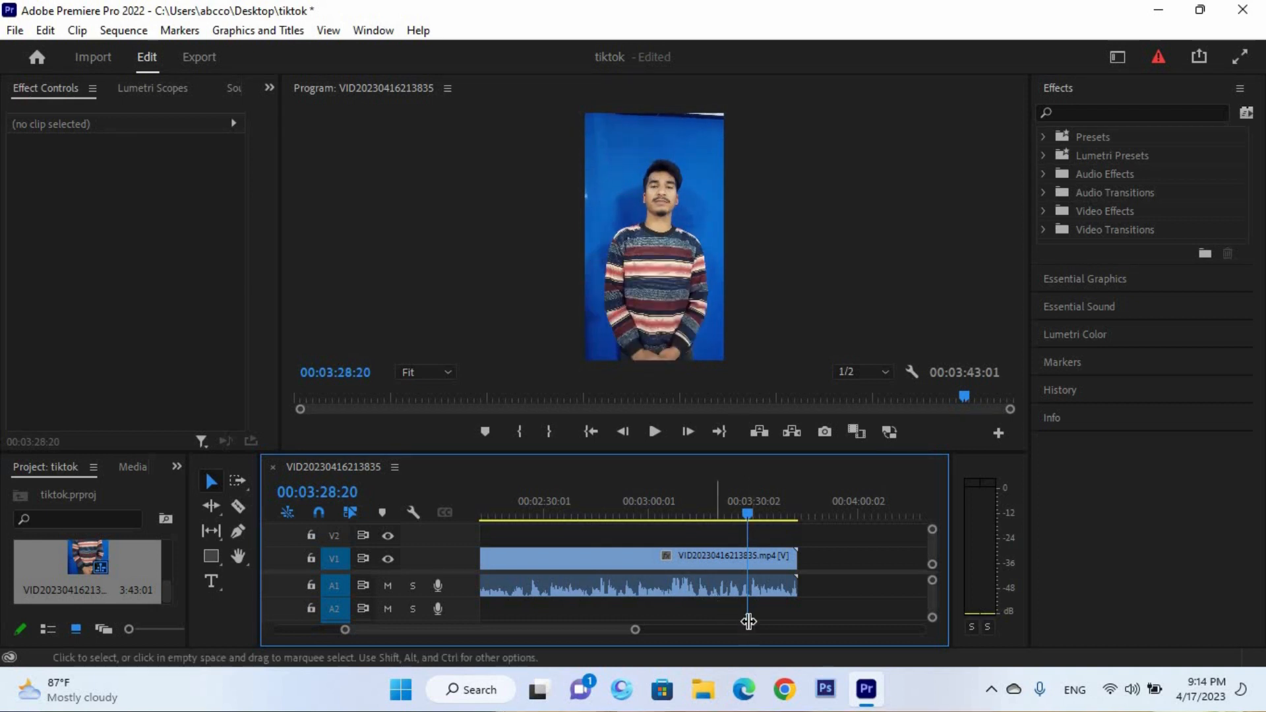
pyautogui.press('space')
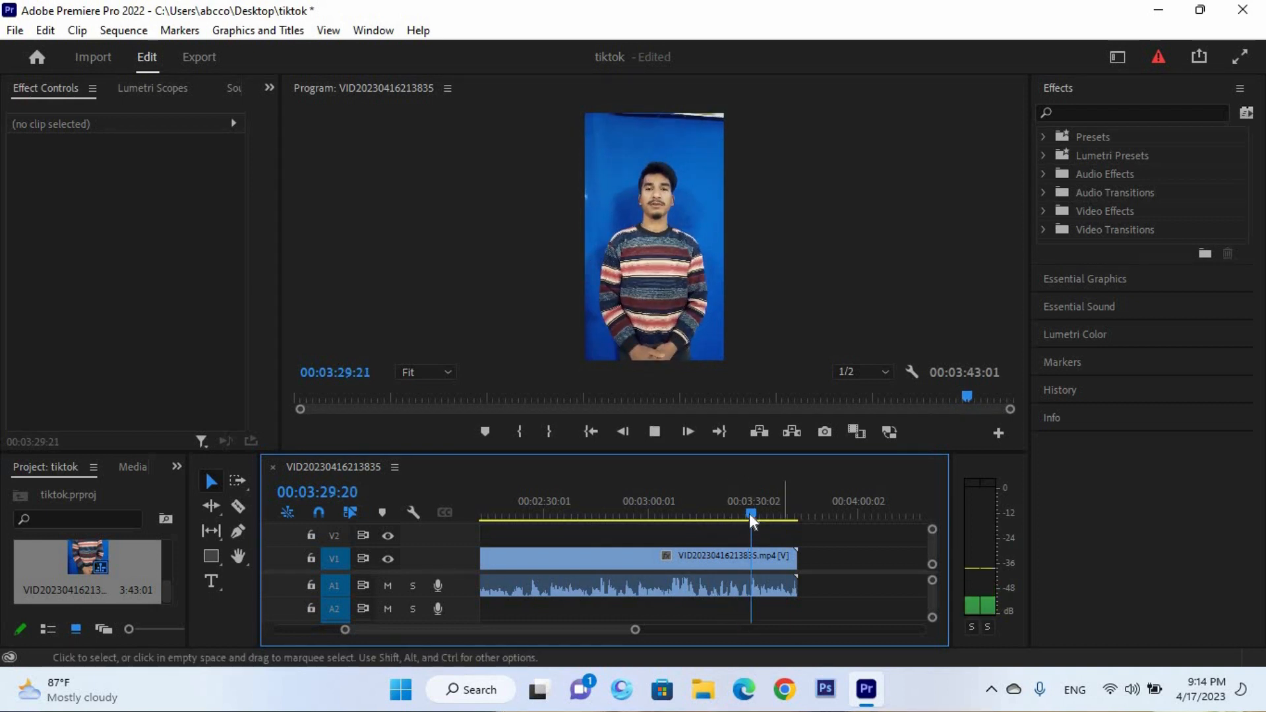
pyautogui.press('space')
pyautogui.moveTo(627, 637); pyautogui.dragTo(603, 633)
pyautogui.click(685, 509)
pyautogui.moveTo(686, 509); pyautogui.dragTo(689, 509)
# Split the clip's video and audio at the playhead with the Razor tool.
pyautogui.press('c')
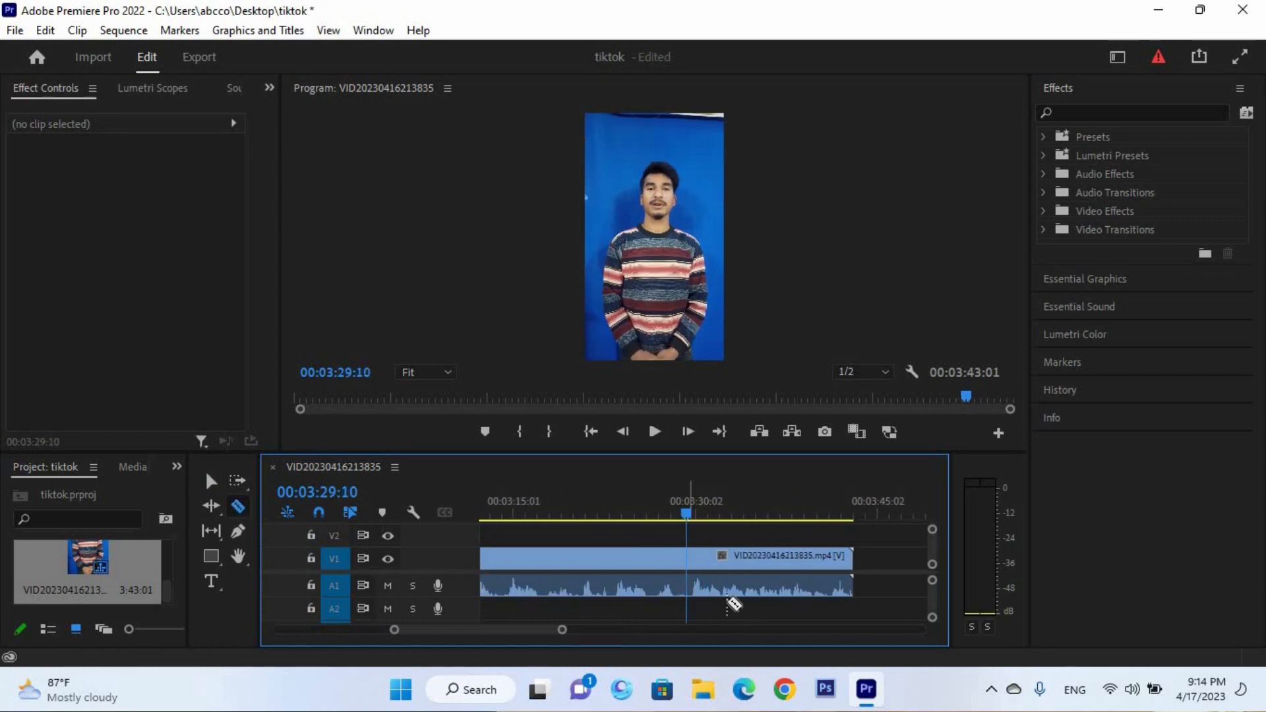
pyautogui.press('v')
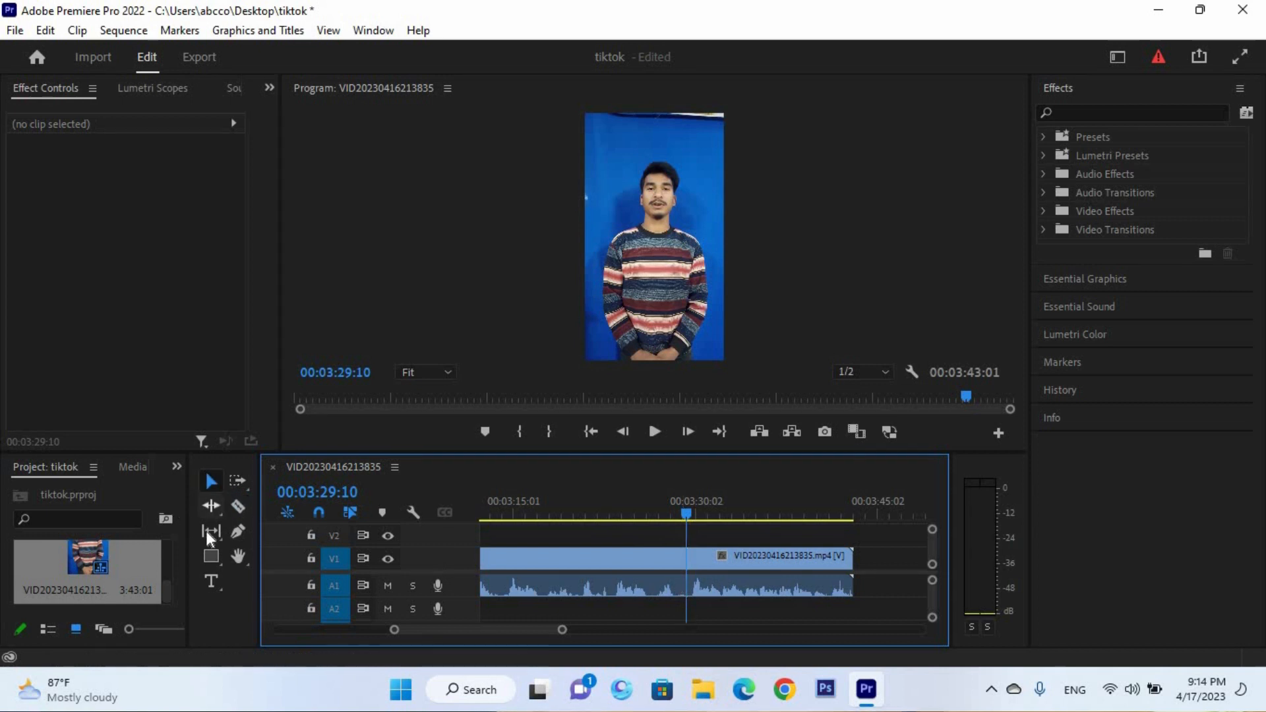
pyautogui.click(238, 508)
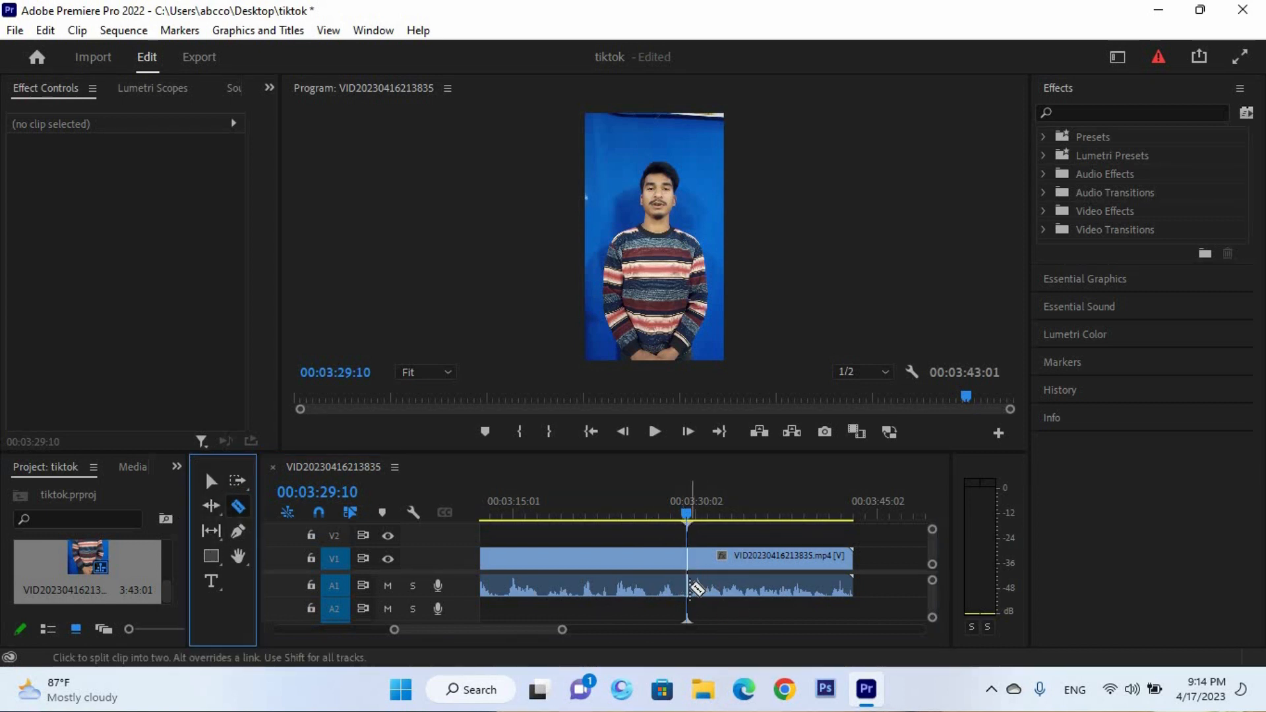
pyautogui.click(690, 587)
pyautogui.press('v')
# Delete the part of the clip before the cut and close the empty gap it leaves.
pyautogui.click(633, 589)
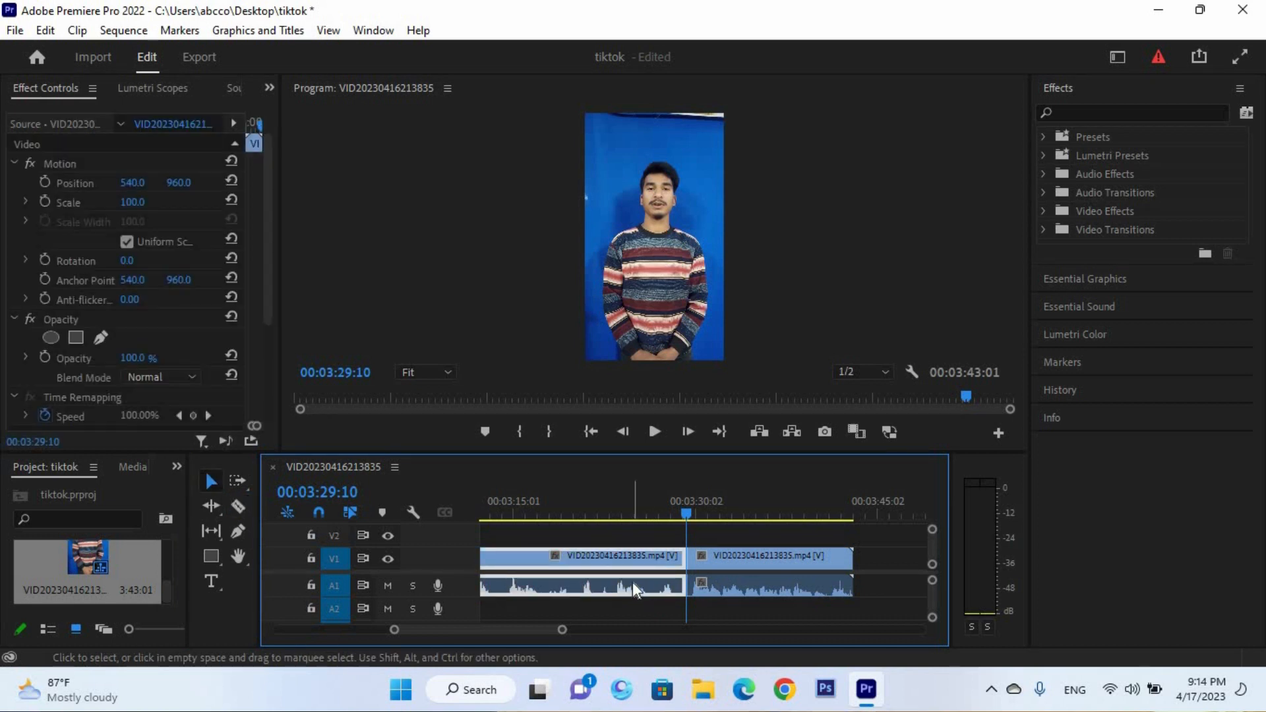
pyautogui.press('Delete')
pyautogui.click(612, 567)
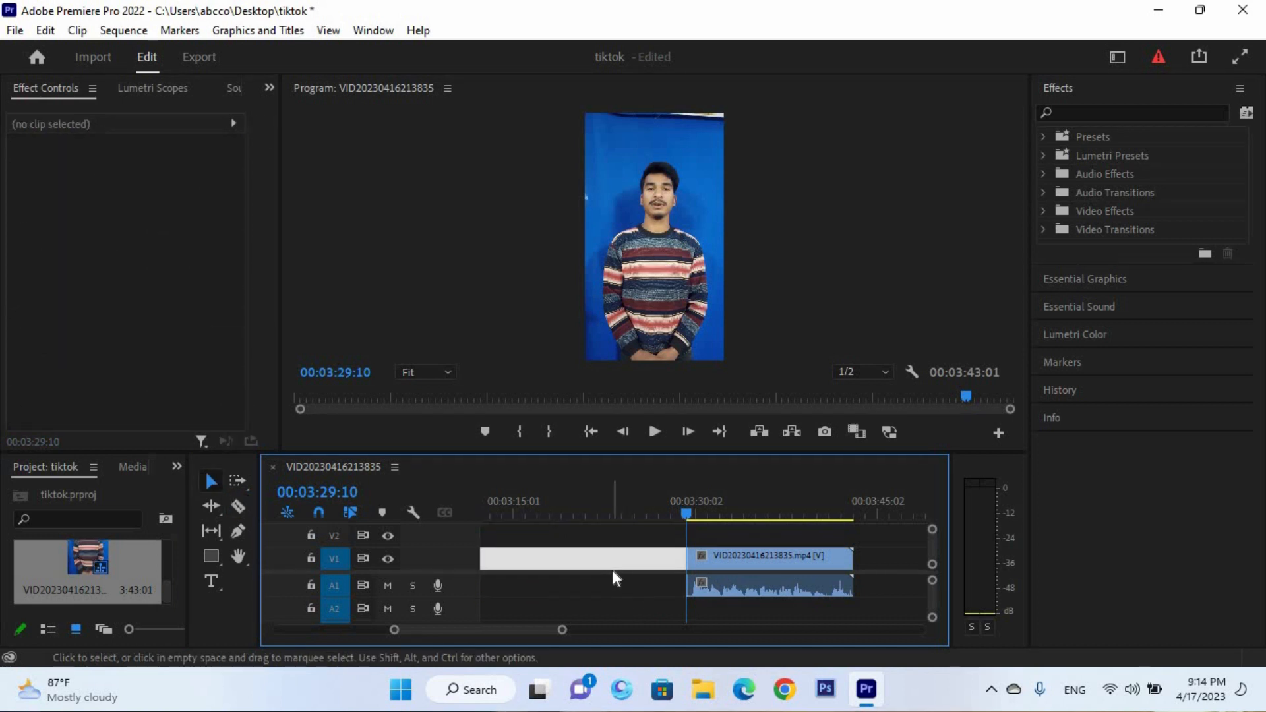
pyautogui.press('Delete')
# Play the opening of the trimmed clip briefly and return the playhead to 00:00:00:00.
pyautogui.moveTo(565, 630); pyautogui.dragTo(672, 642)
pyautogui.moveTo(509, 516); pyautogui.dragTo(452, 527)
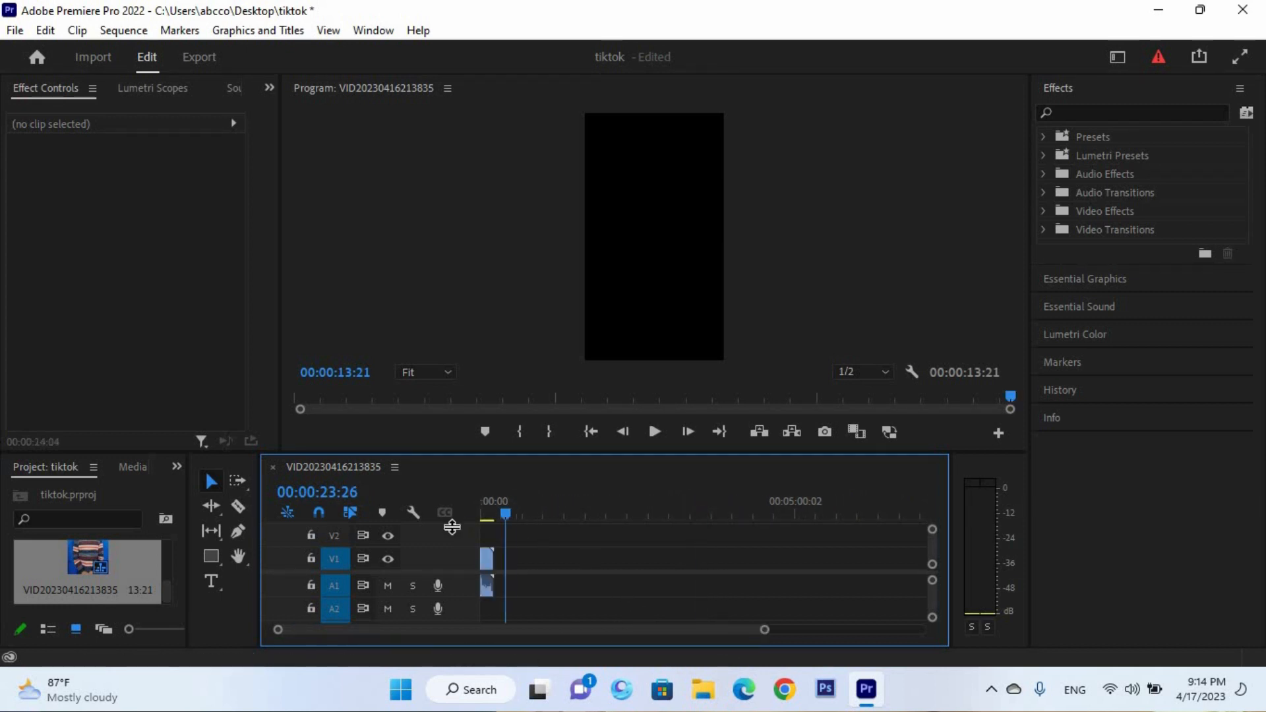
pyautogui.click(488, 516)
pyautogui.moveTo(767, 631); pyautogui.dragTo(600, 643)
pyautogui.moveTo(518, 501); pyautogui.dragTo(413, 521)
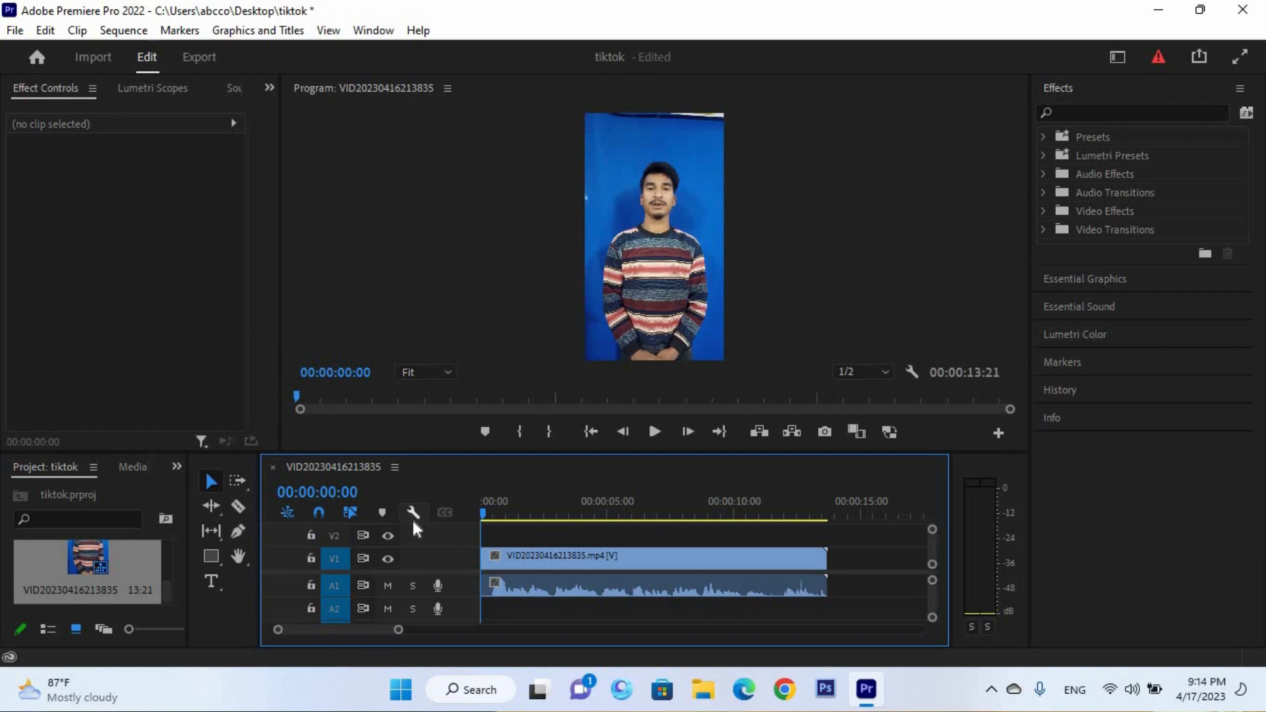
pyautogui.press('space')
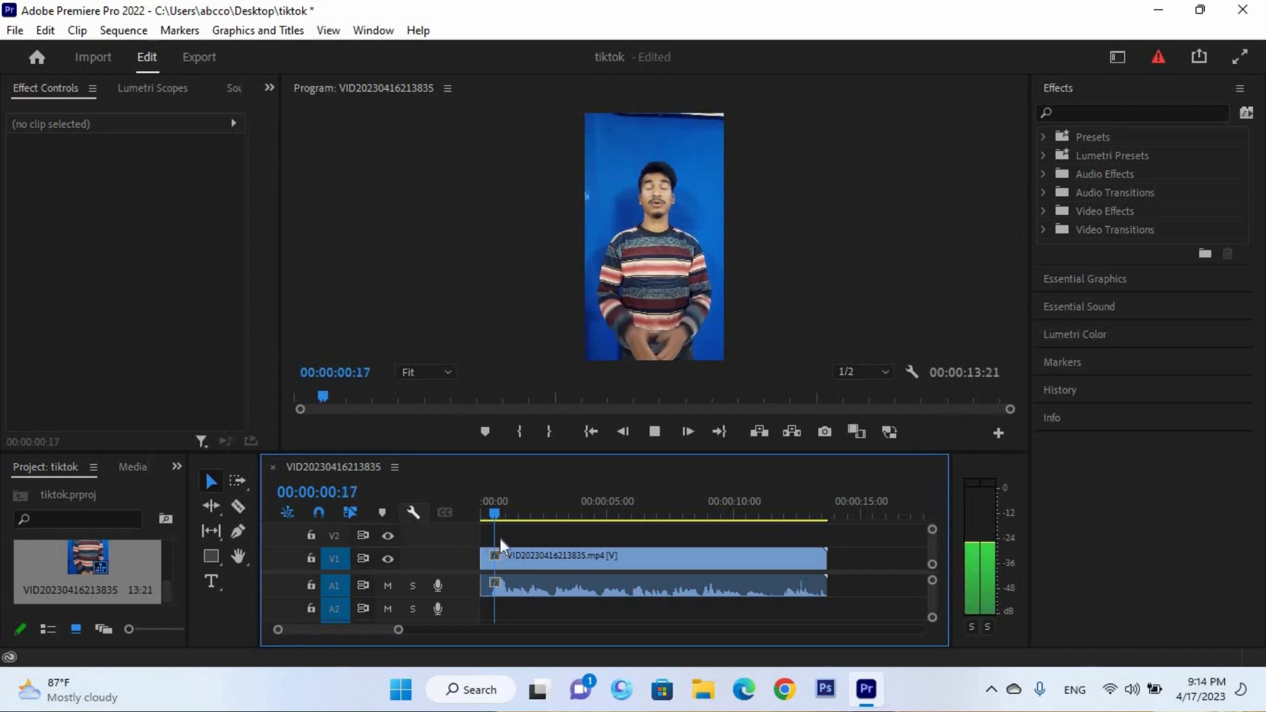
pyautogui.press('space')
pyautogui.press('Home')
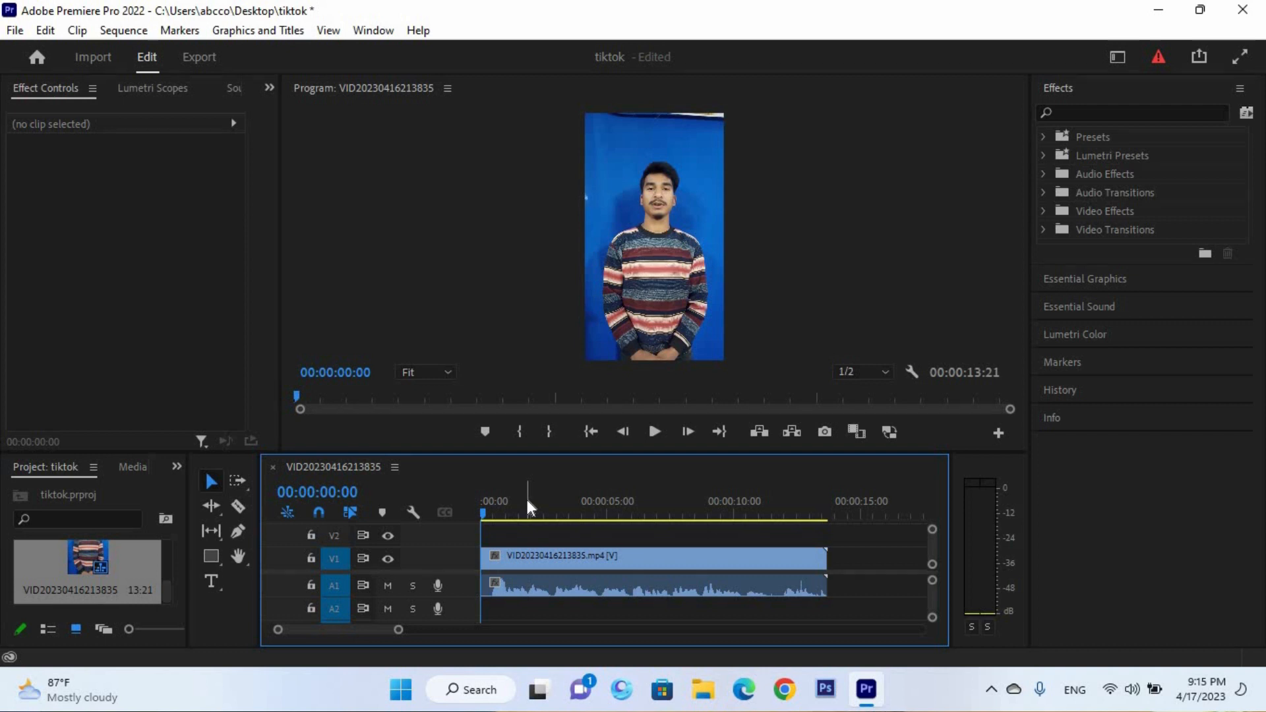
# Cut off the end of the clip from 00:00:11:27 onward and return the playhead to the start of the sequence.
pyautogui.press('space')
pyautogui.click(771, 510)
pyautogui.click(778, 581)
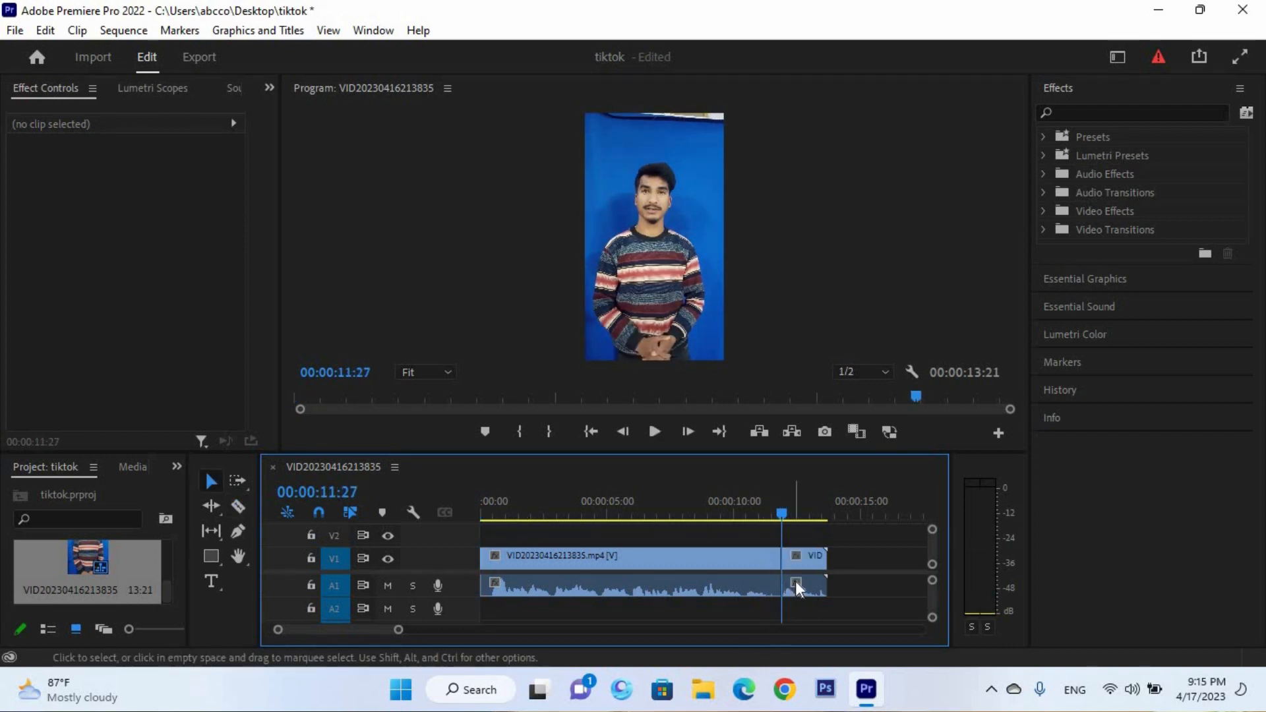
pyautogui.click(796, 581)
pyautogui.press('Delete')
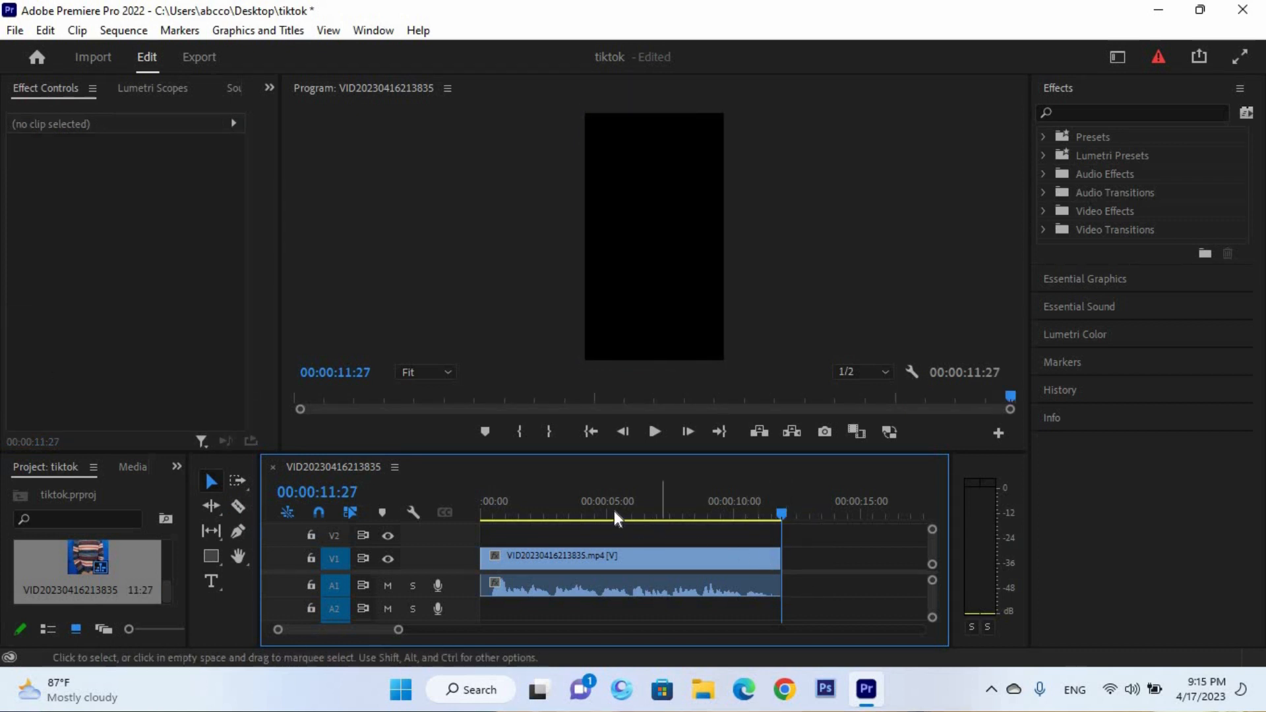
pyautogui.moveTo(578, 502); pyautogui.dragTo(450, 545)
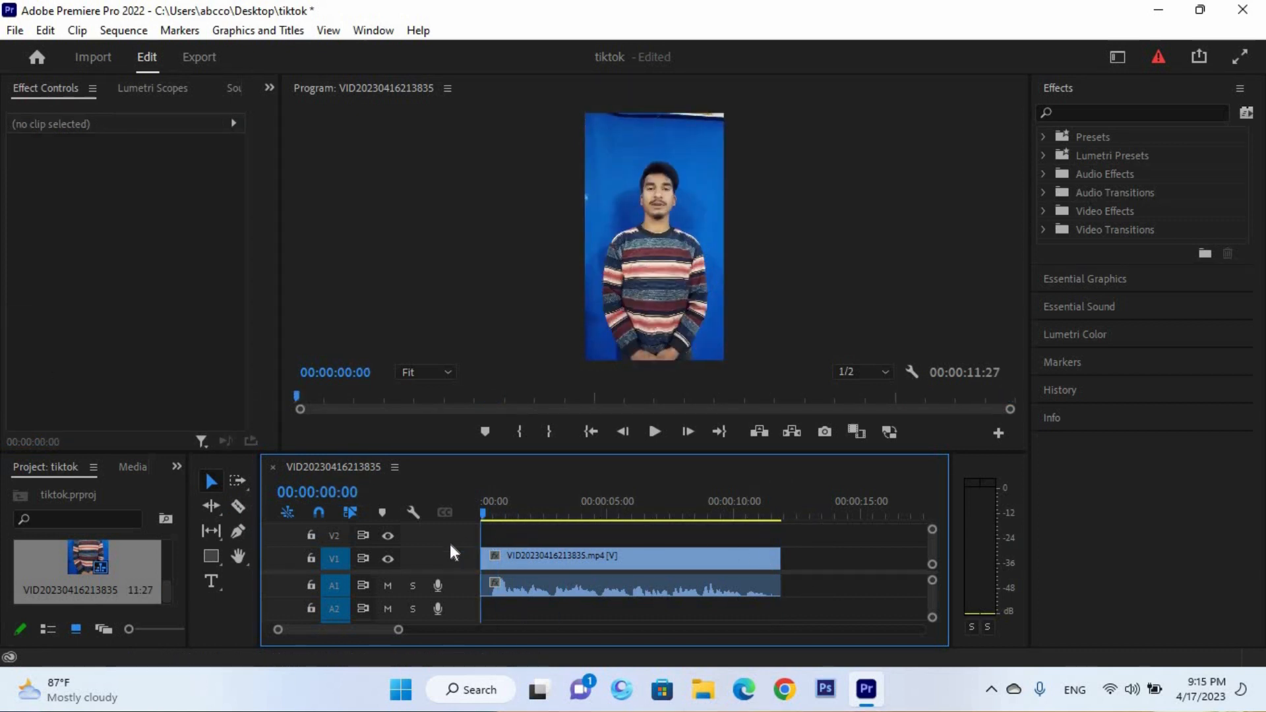
# Apply the Ultra Key effect to the video clip and sample the blue backdrop beside the man as its key color.
pyautogui.click(600, 558)
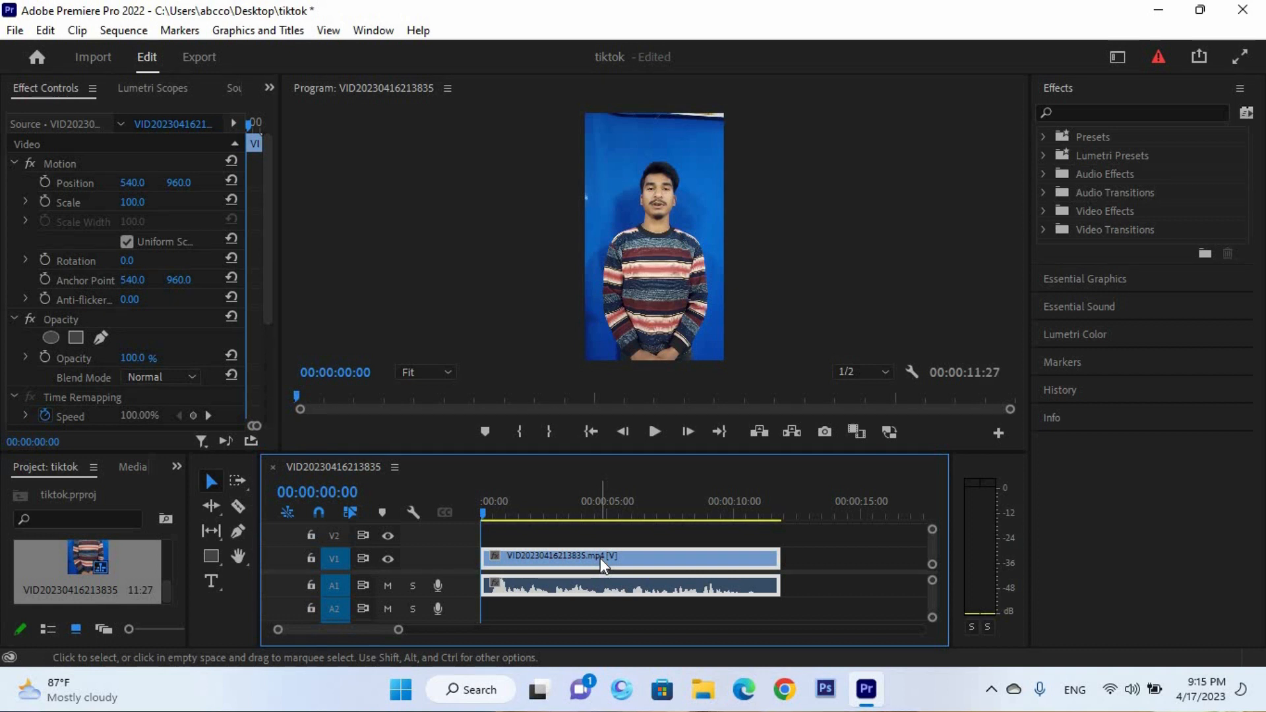
pyautogui.click(1151, 113)
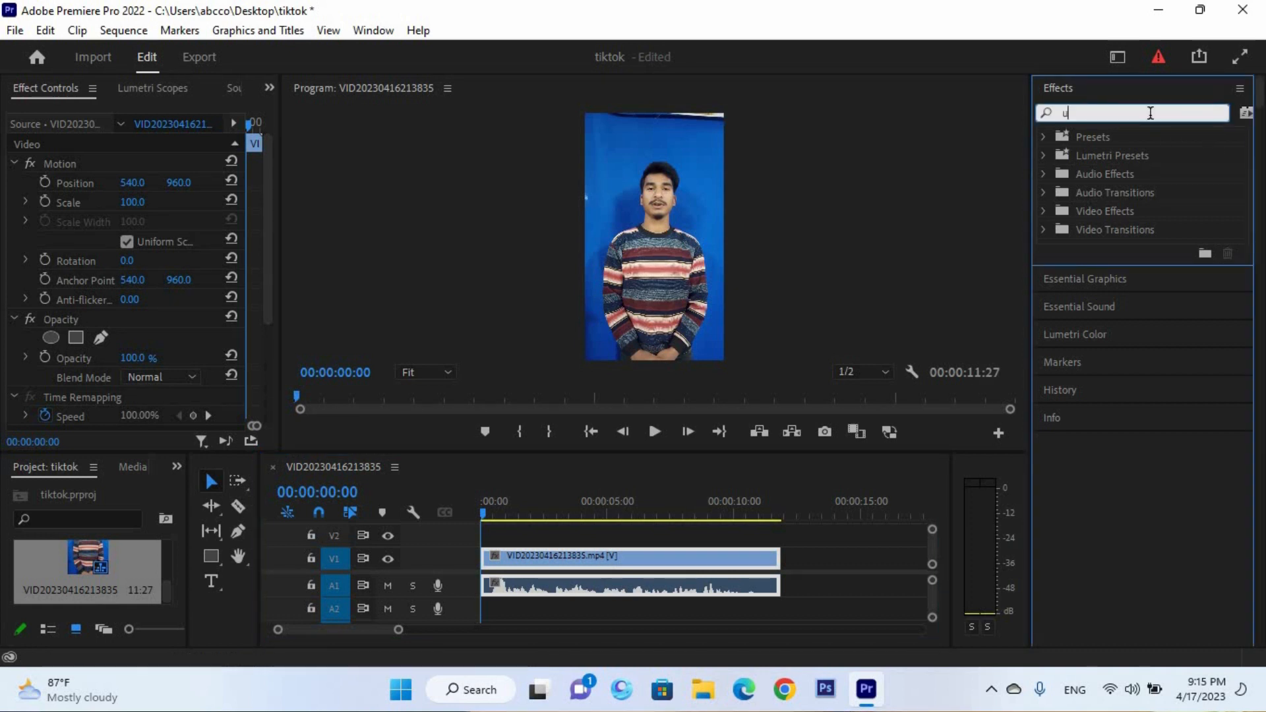
pyautogui.write('ultra')
pyautogui.moveTo(1124, 249); pyautogui.dragTo(593, 559)
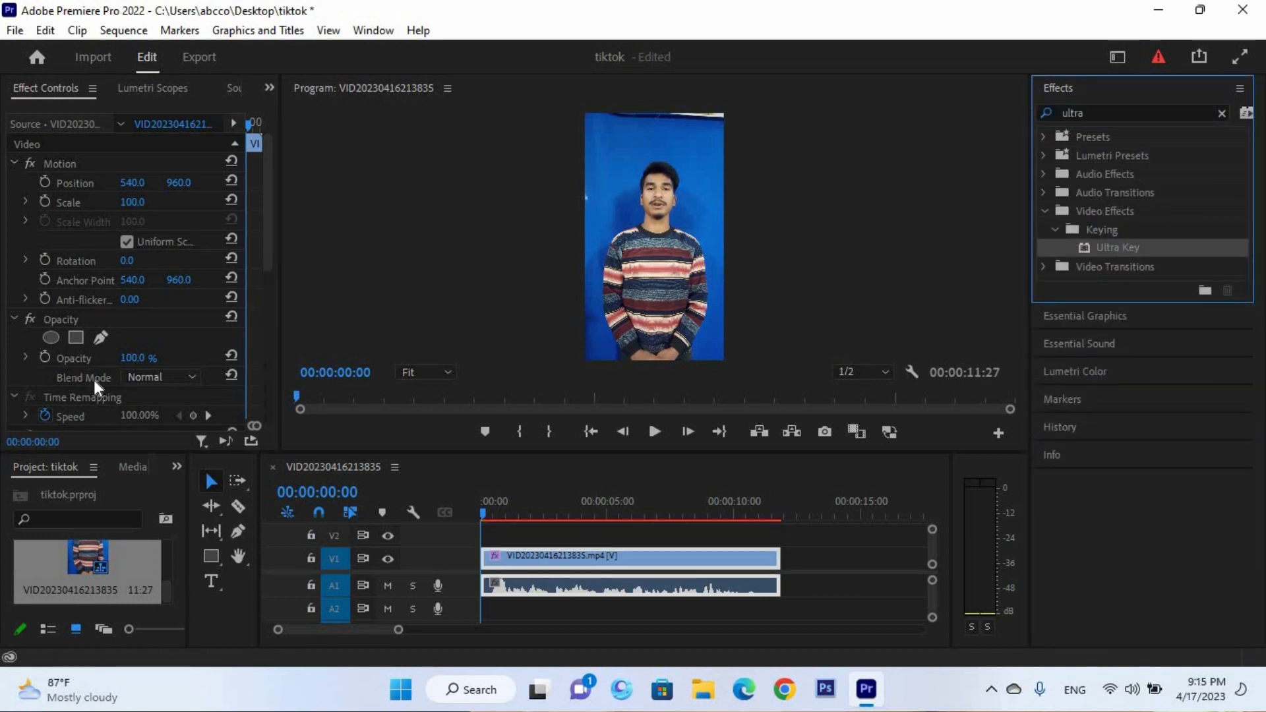
pyautogui.scroll(-5, 95, 382)
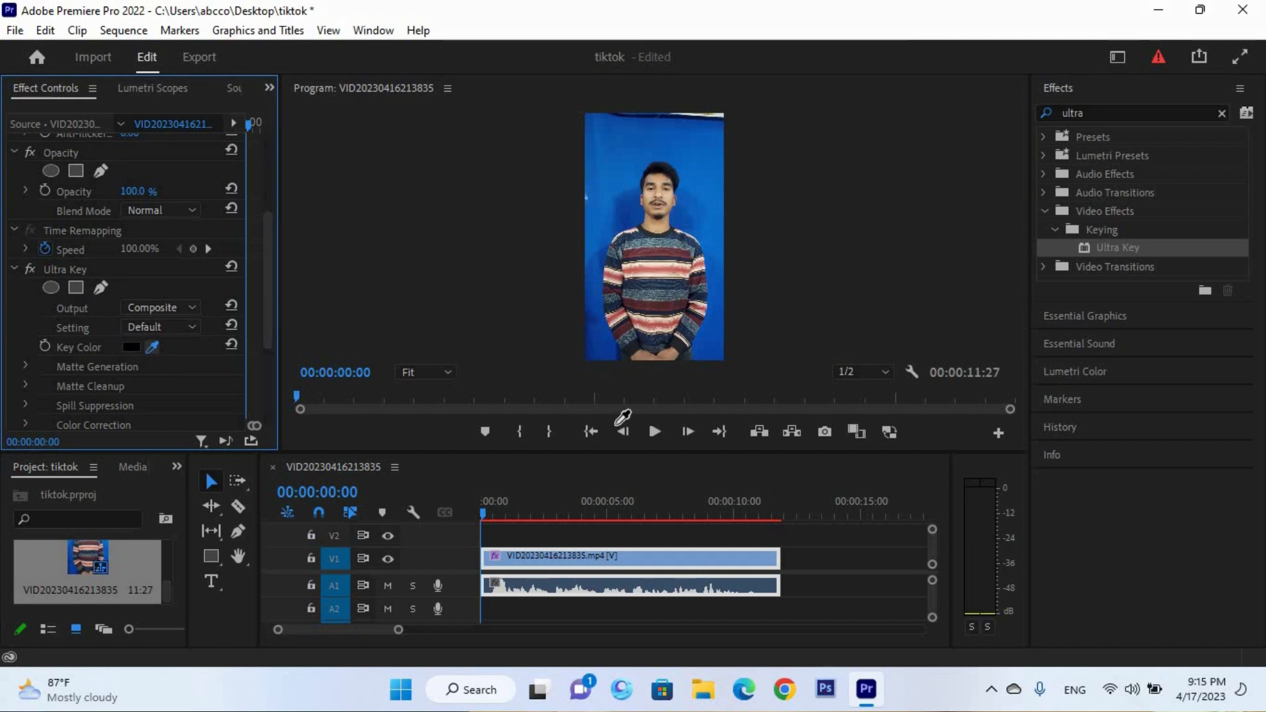
pyautogui.click(627, 202)
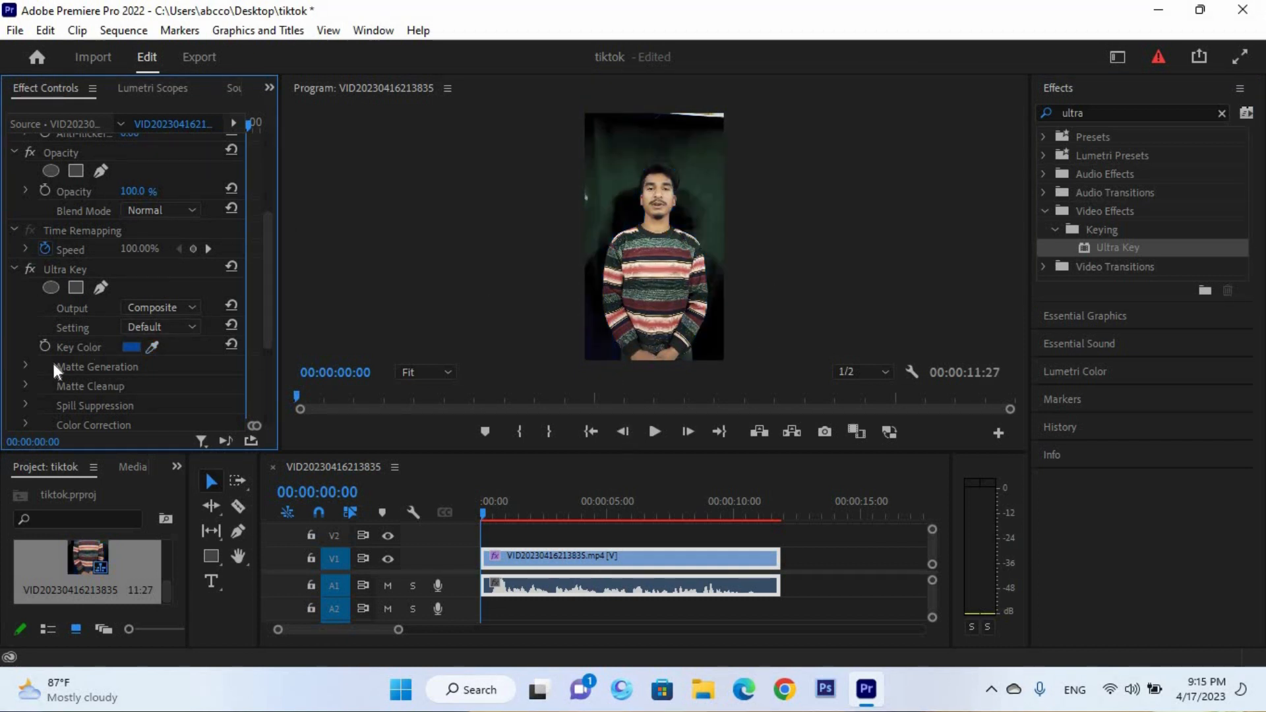
# Expand Ultra Key's Matte Generation settings and switch the effect's output to Alpha Channel.
pyautogui.click(72, 366)
pyautogui.scroll(-2, 61, 366)
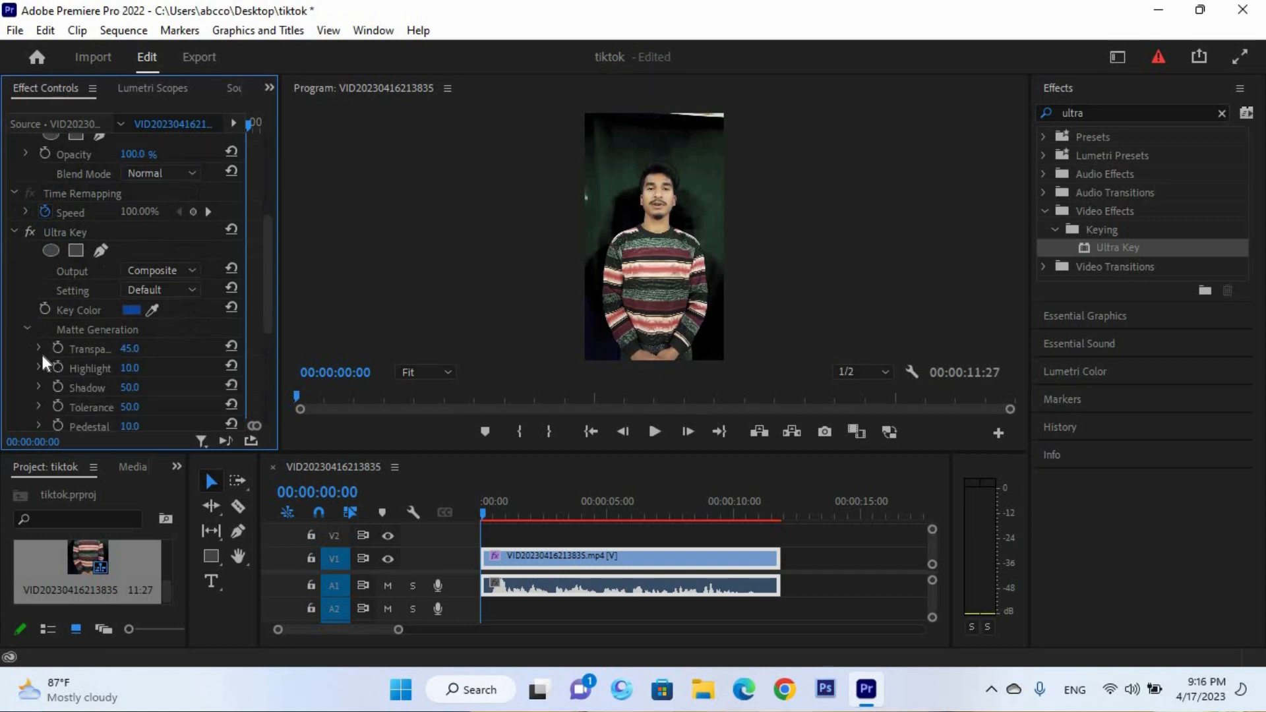
pyautogui.click(182, 276)
pyautogui.click(175, 309)
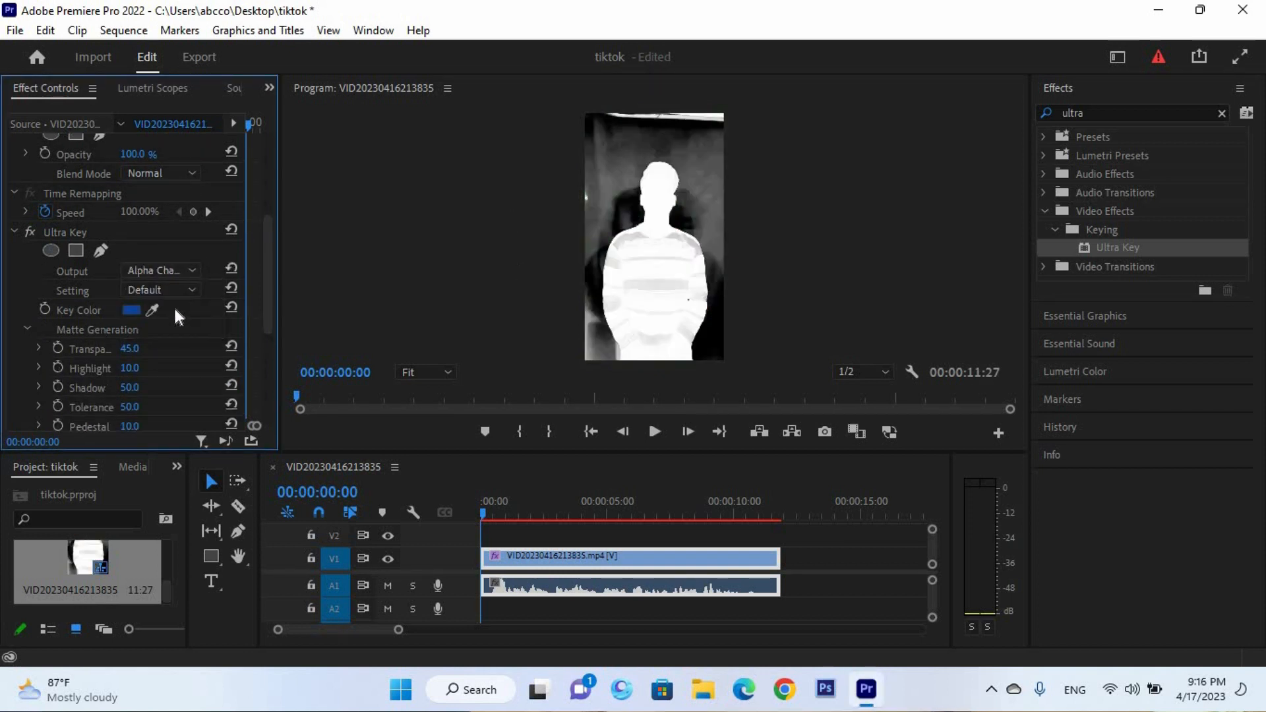
# Set Ultra Key's Matte Generation Pedestal to 100 and Tolerance to 99.
pyautogui.scroll(-2, 34, 303)
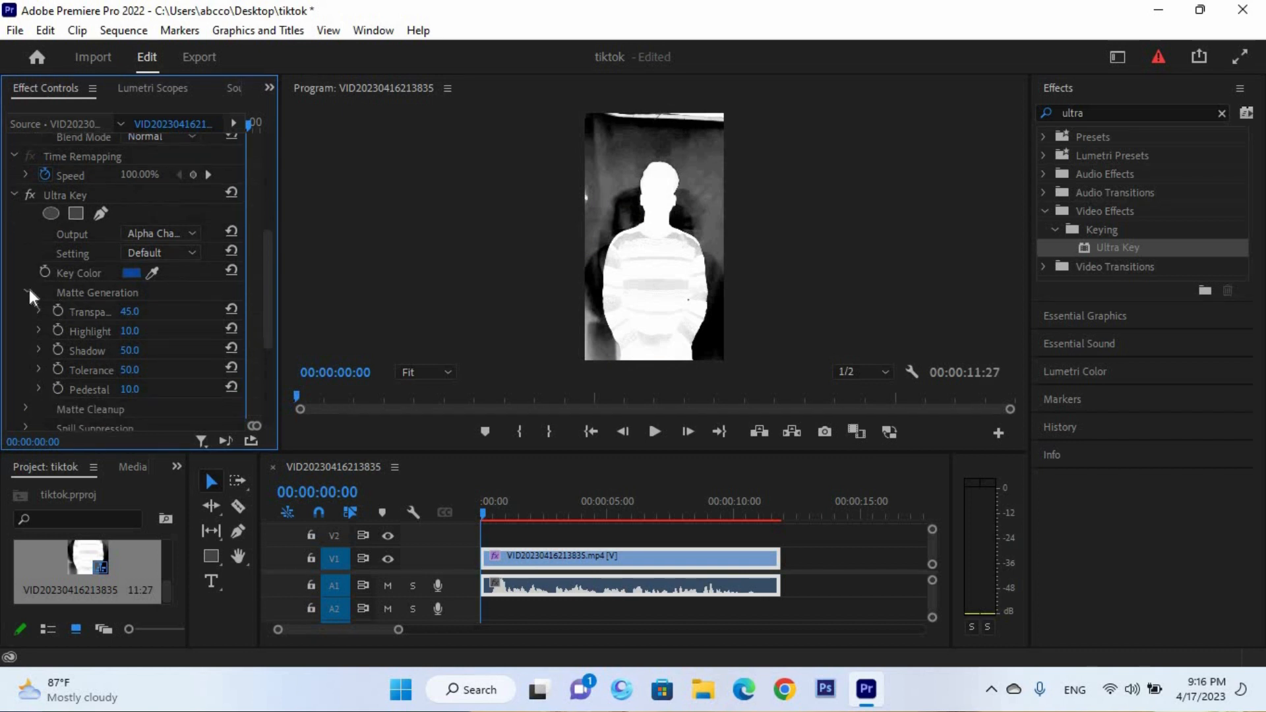
pyautogui.click(26, 292)
pyautogui.scroll(-2, 99, 373)
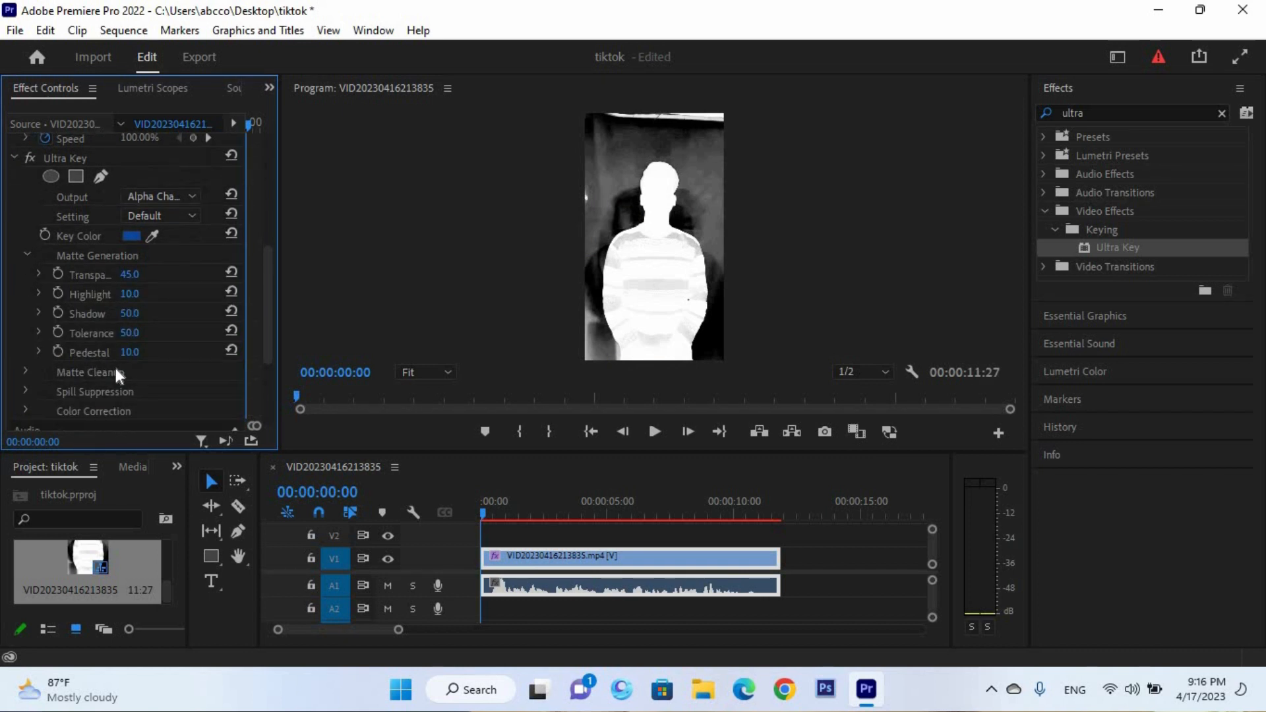
pyautogui.moveTo(130, 354); pyautogui.dragTo(191, 354)
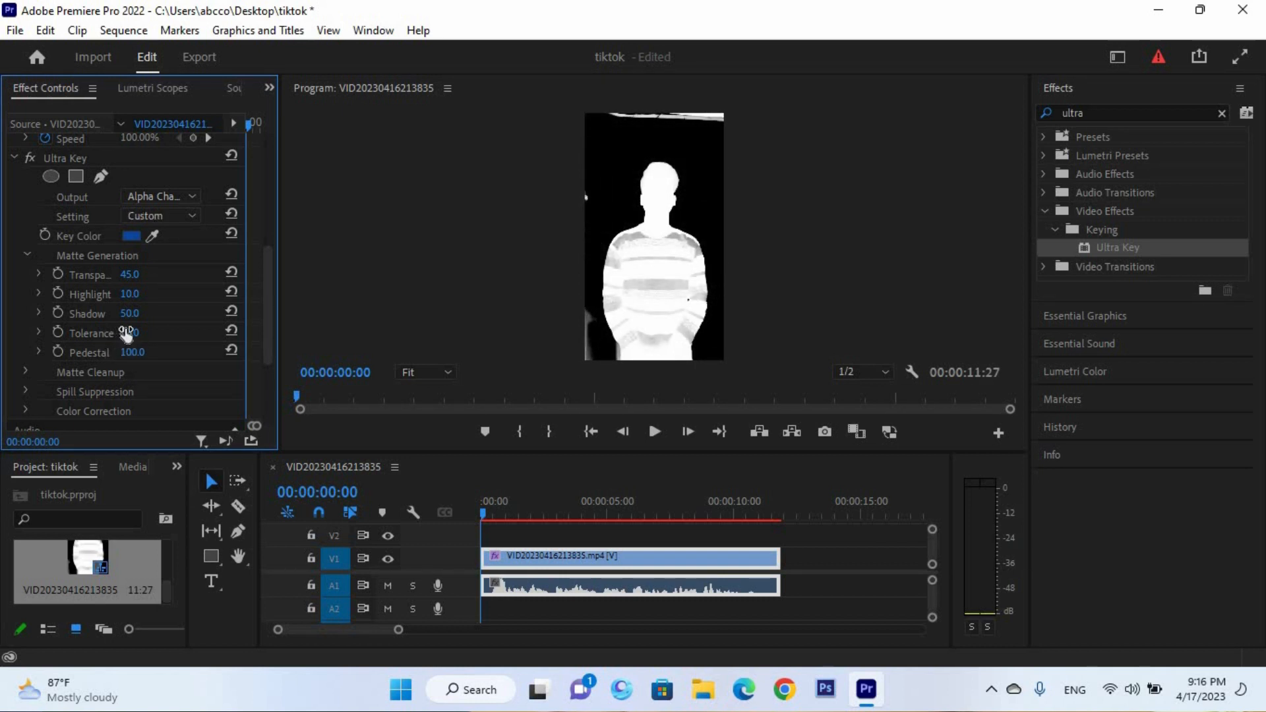
pyautogui.moveTo(130, 333); pyautogui.dragTo(89, 374)
# Expand Ultra Key's Matte Cleanup settings and set Contrast to 100.
pyautogui.scroll(-1, 11, 353)
pyautogui.click(25, 354)
pyautogui.scroll(-3, 77, 377)
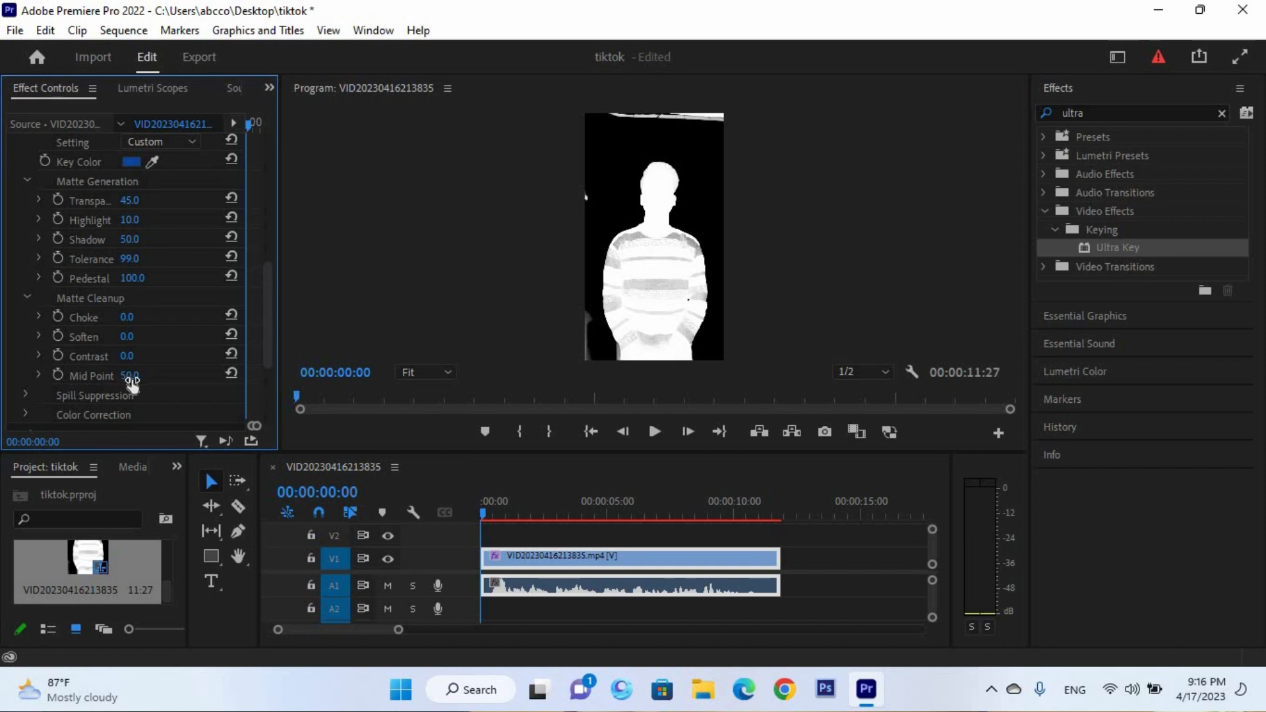
pyautogui.moveTo(127, 357); pyautogui.dragTo(160, 356)
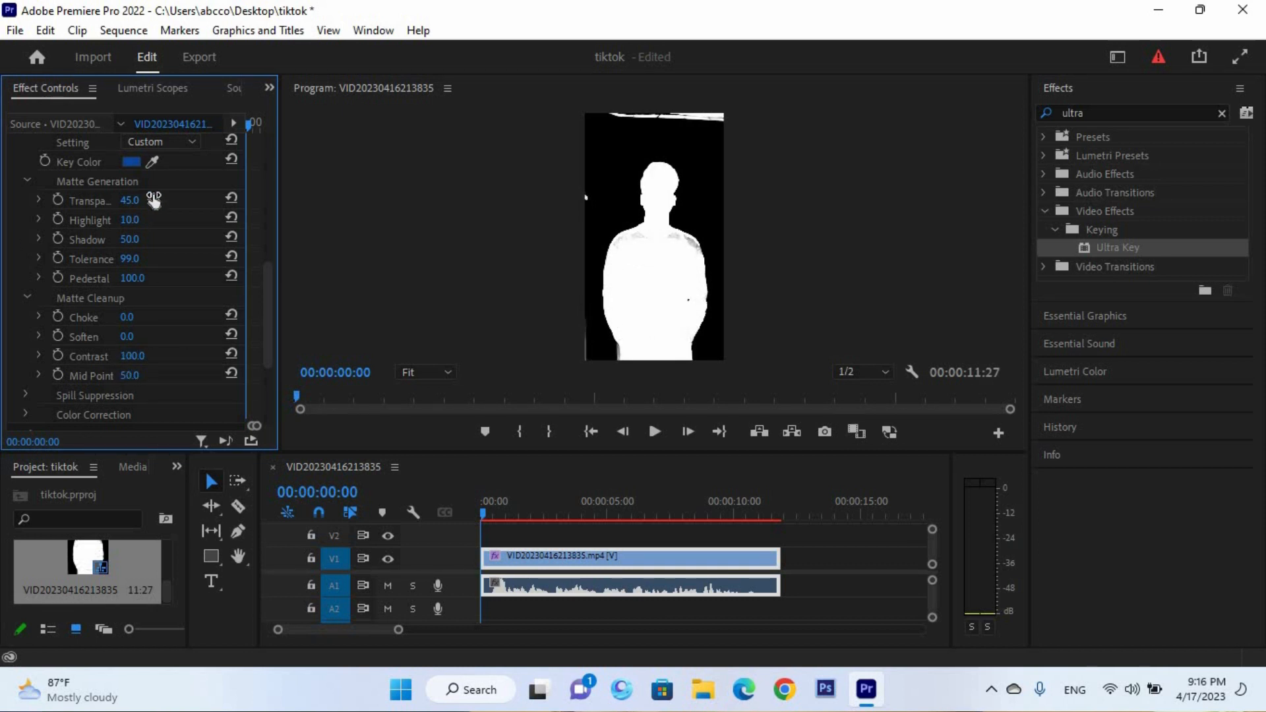
# Switch the Ultra Key output back to Composite and move the keyed video up to track V2.
pyautogui.click(177, 142)
pyautogui.scroll(3, 157, 242)
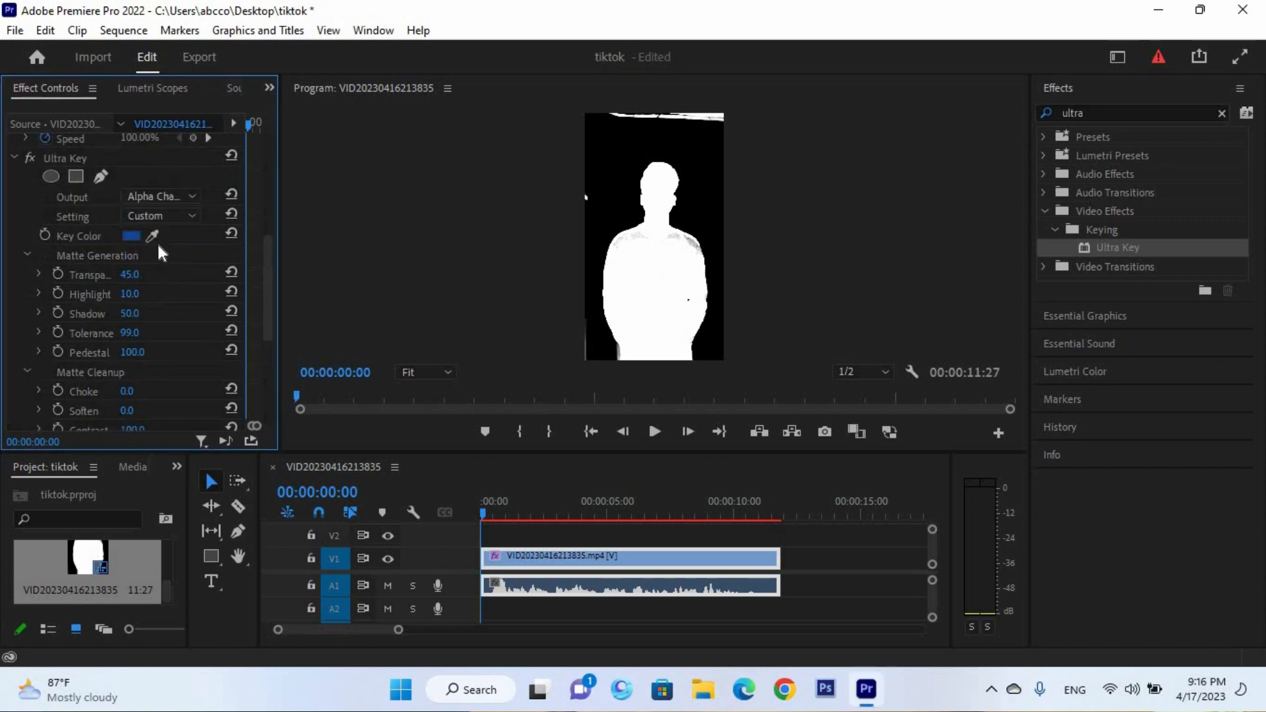
pyautogui.click(166, 212)
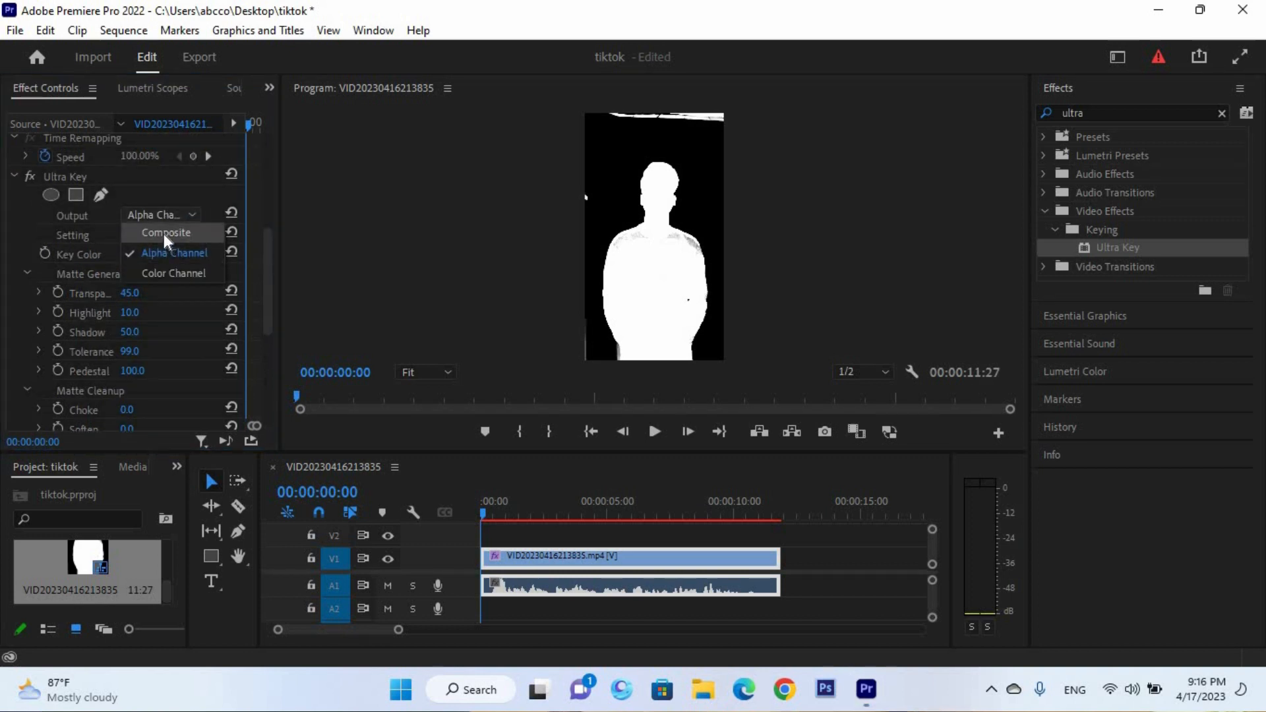
pyautogui.click(163, 233)
pyautogui.moveTo(607, 560); pyautogui.dragTo(603, 541)
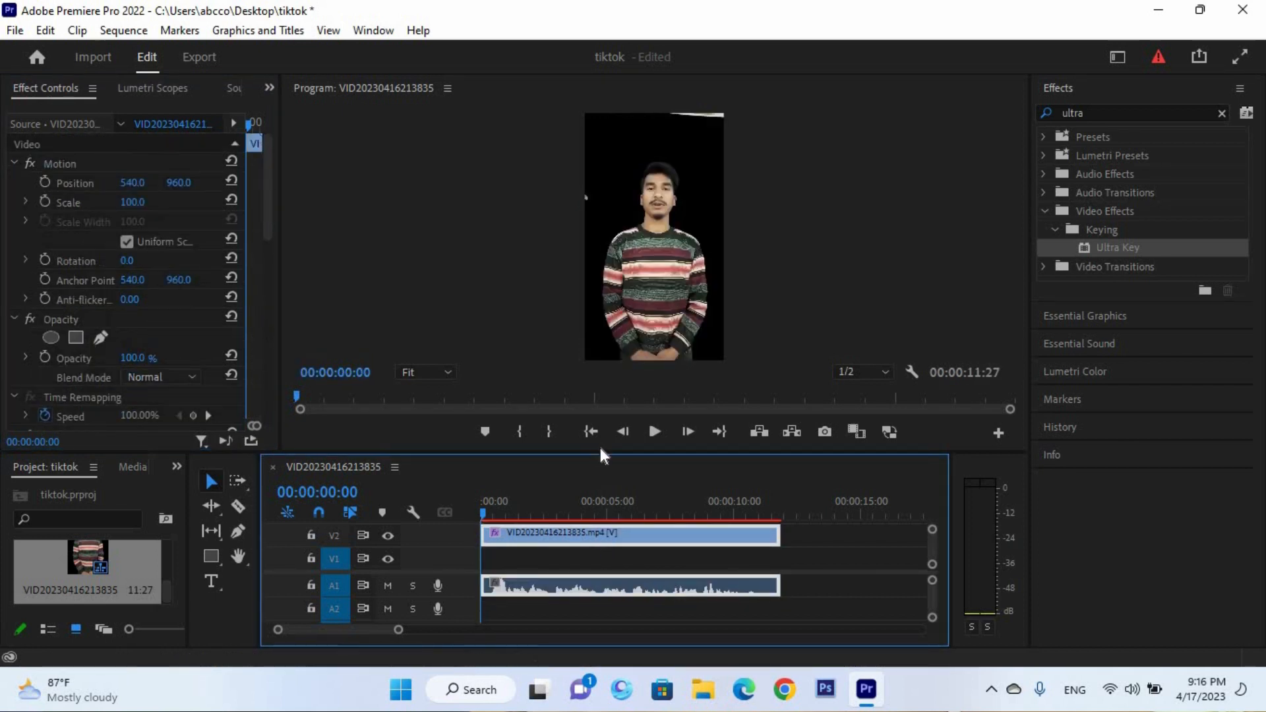
pyautogui.moveTo(603, 458); pyautogui.dragTo(600, 418)
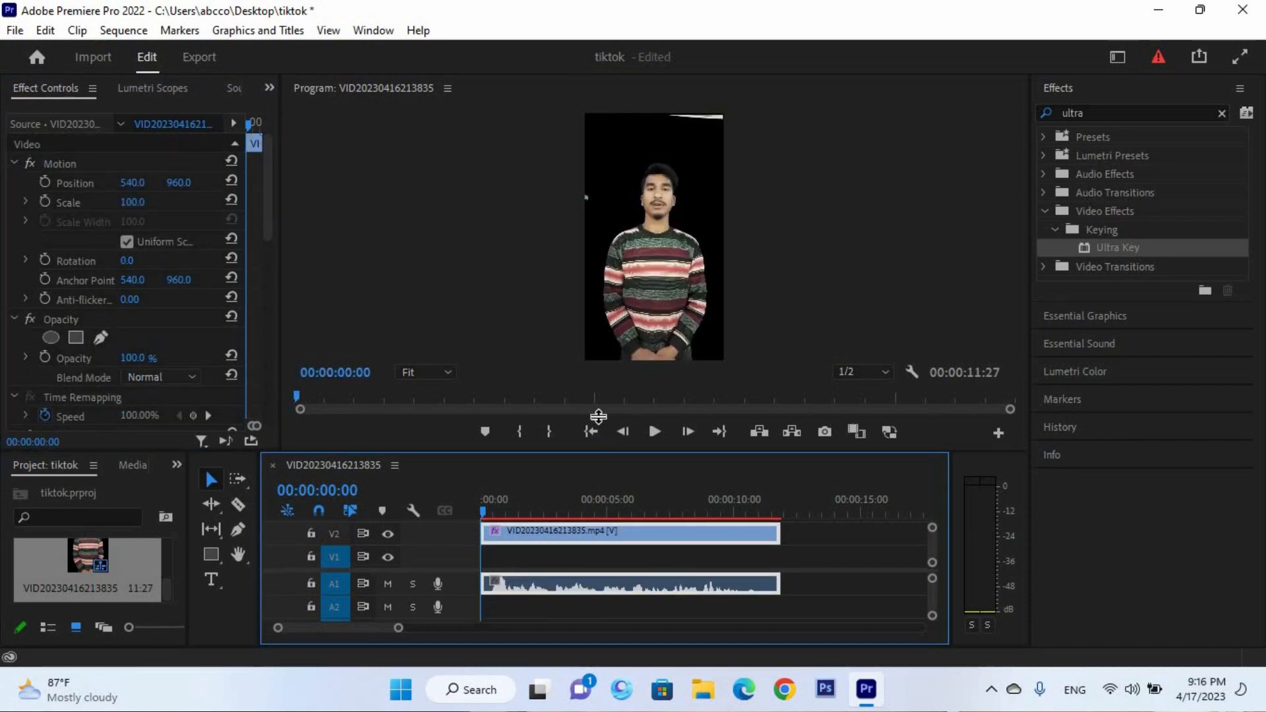
# Import the Camera-Background image from the Background Theme folder on Local Disk (E:).
pyautogui.click(15, 31)
pyautogui.click(80, 516)
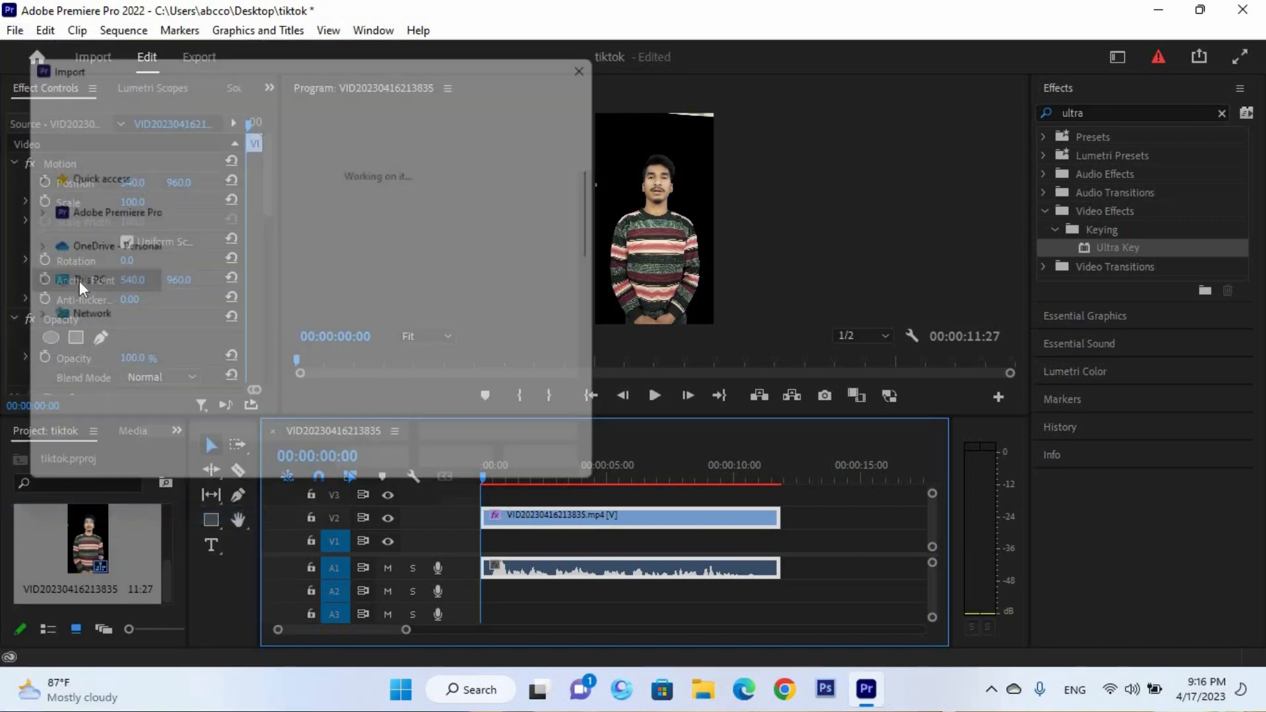
pyautogui.click(66, 364)
pyautogui.scroll(-3, 319, 371)
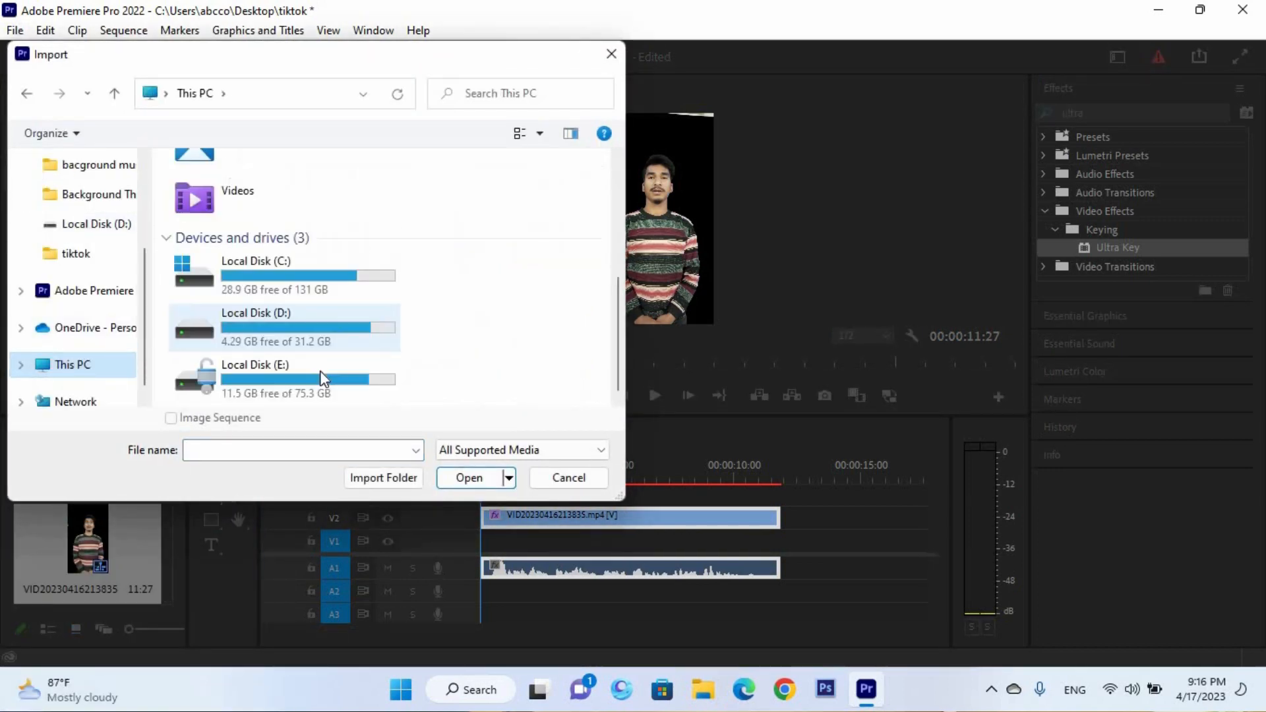
pyautogui.doubleClick(320, 373)
pyautogui.scroll(-5, 520, 311)
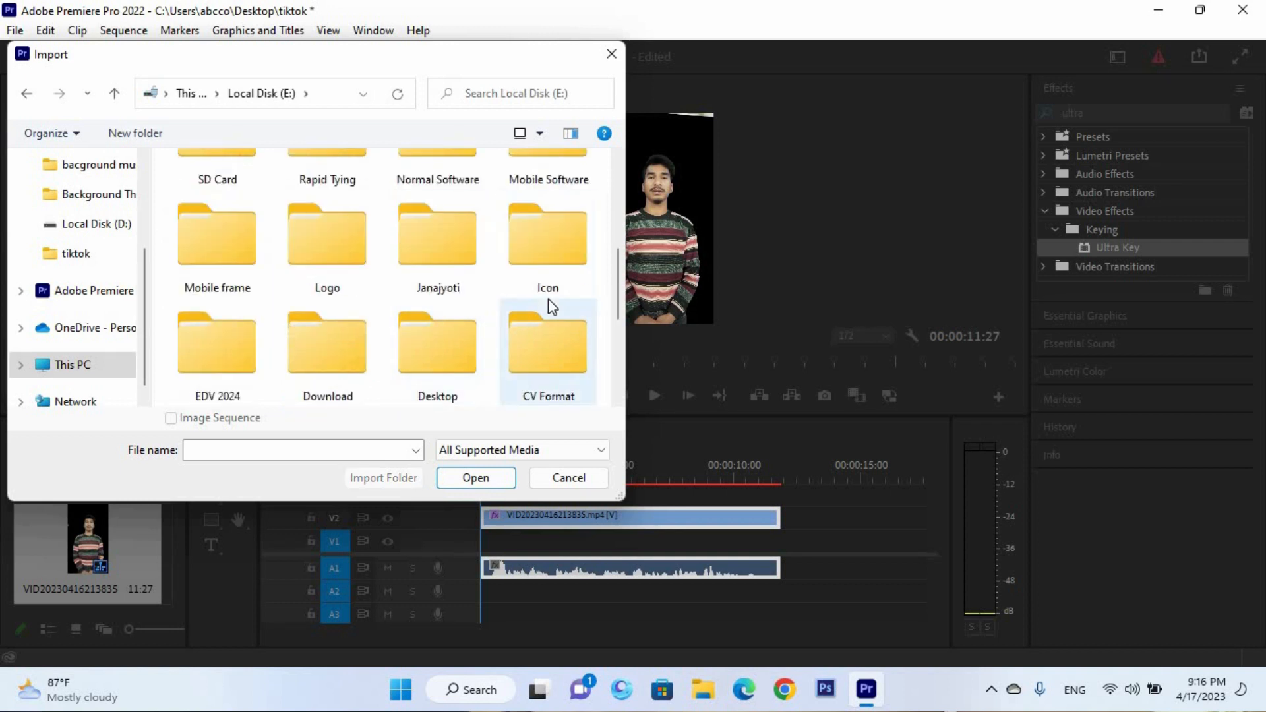
pyautogui.scroll(2, 564, 295)
pyautogui.scroll(-1, 422, 339)
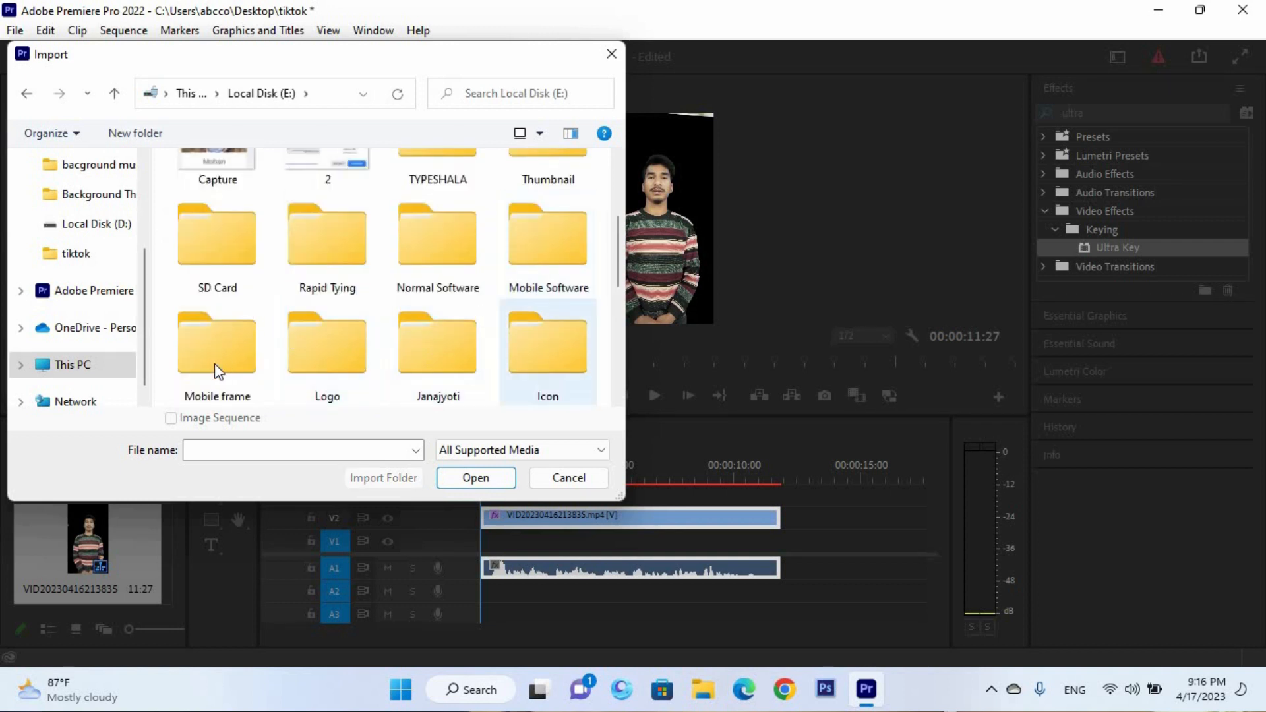
pyautogui.scroll(-4, 317, 362)
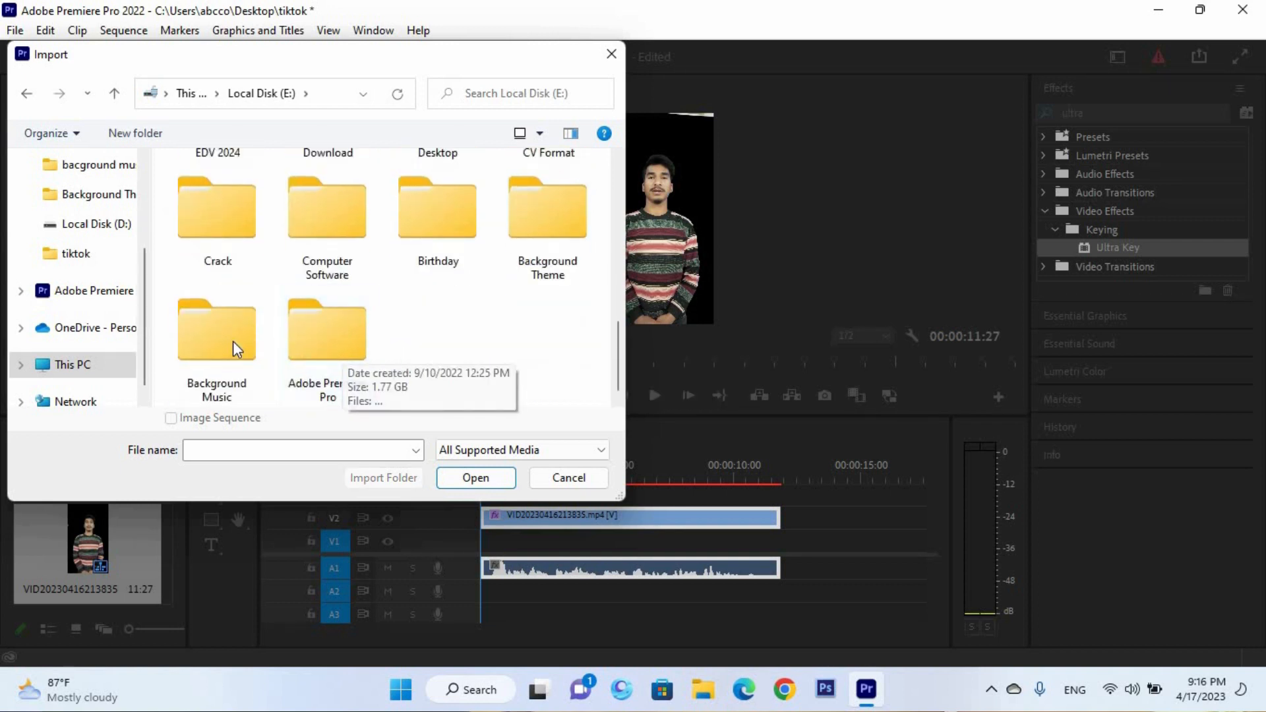
pyautogui.doubleClick(566, 211)
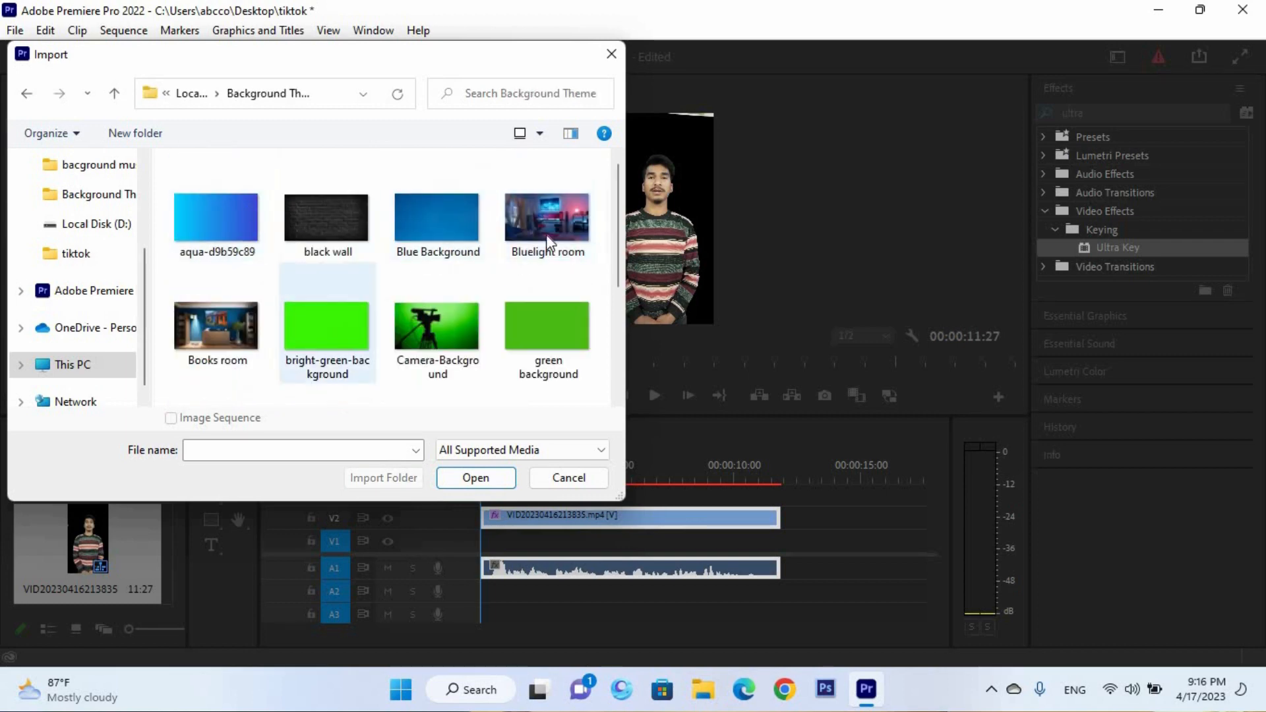
pyautogui.doubleClick(433, 331)
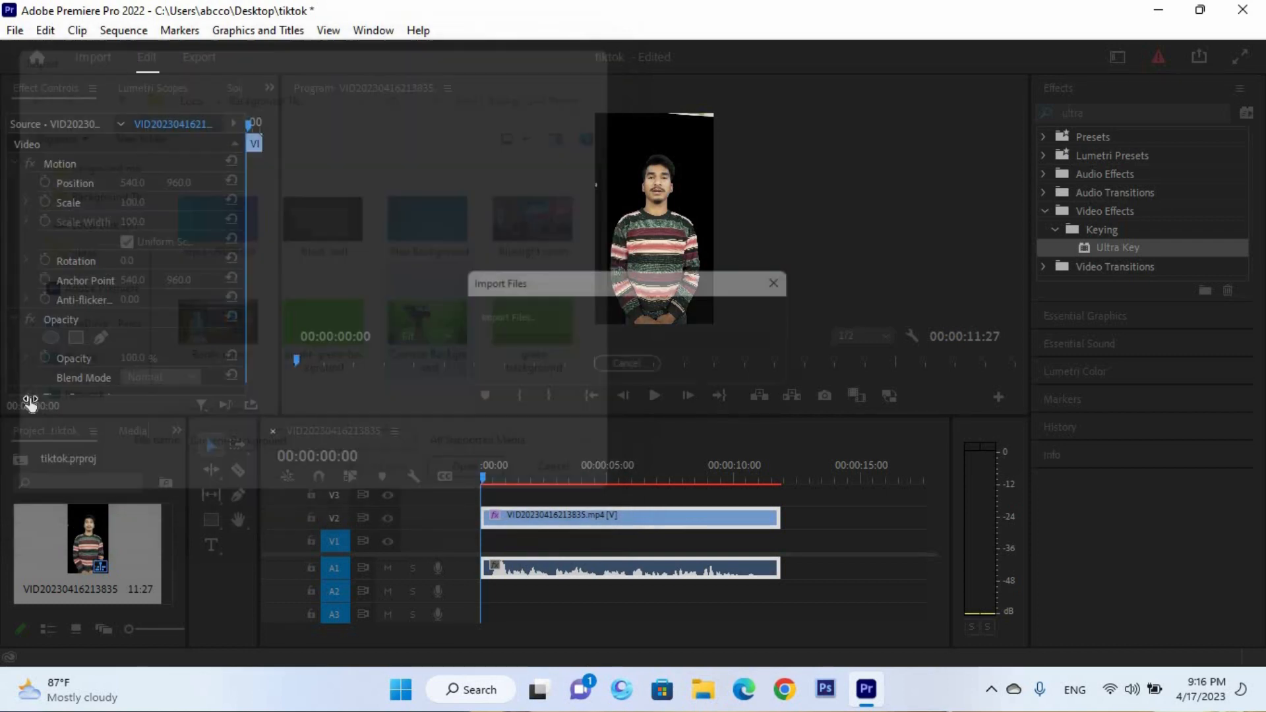
# Place Camera-Background.jpg at the start of track V1 beneath the keyed video and extend it to the video's end.
pyautogui.moveTo(88, 538); pyautogui.dragTo(478, 557)
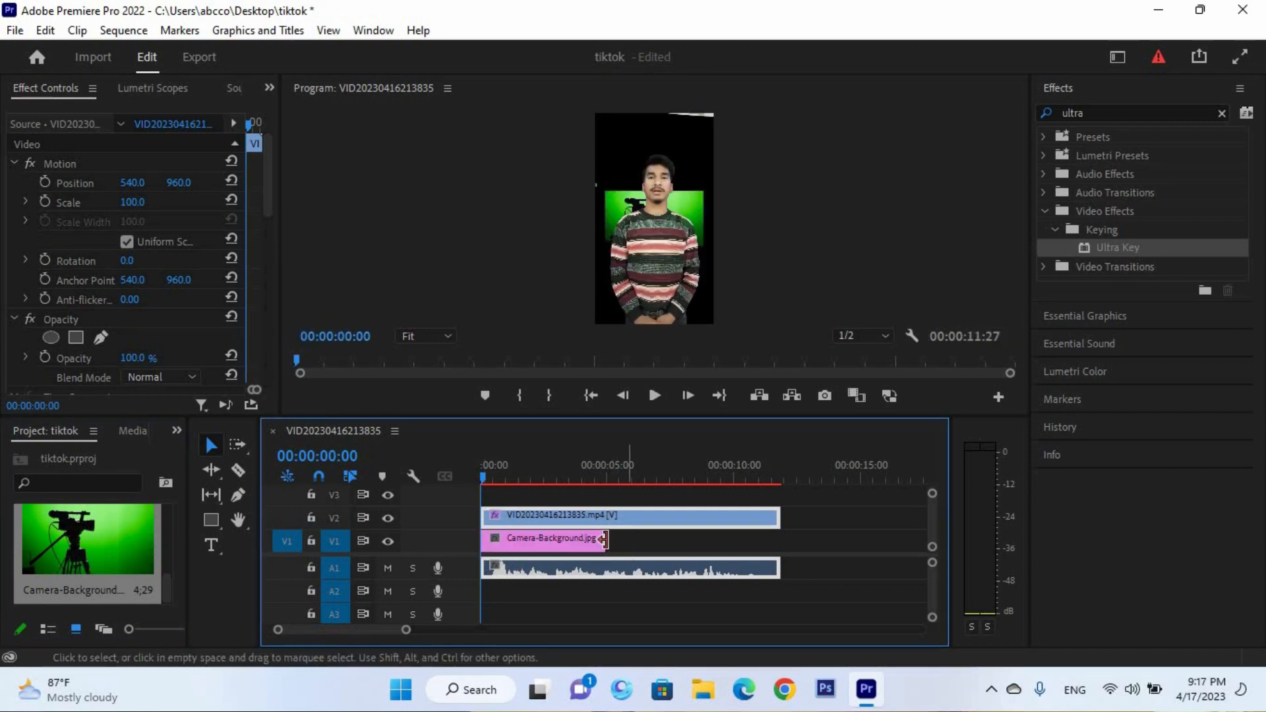
pyautogui.moveTo(605, 539); pyautogui.dragTo(780, 539)
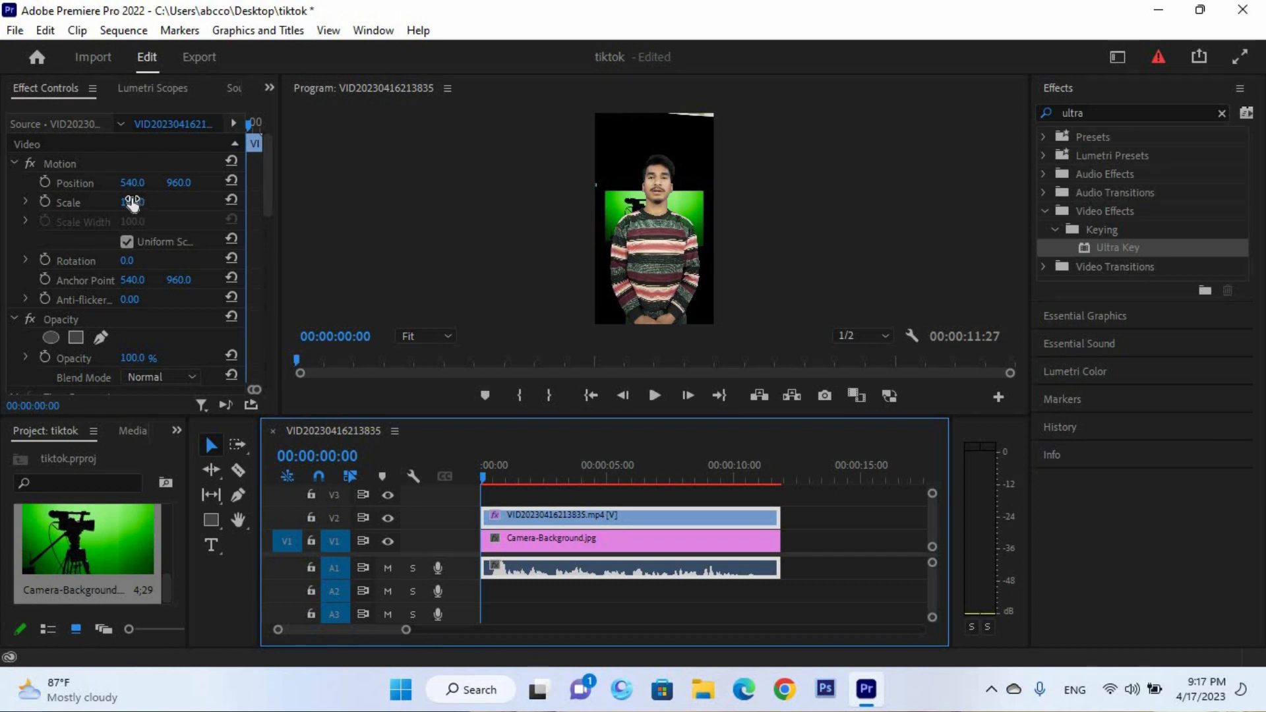
# Scale up the Camera-Background.jpg clip until it fills the vertical frame behind the man.
pyautogui.moveTo(132, 204); pyautogui.dragTo(147, 205)
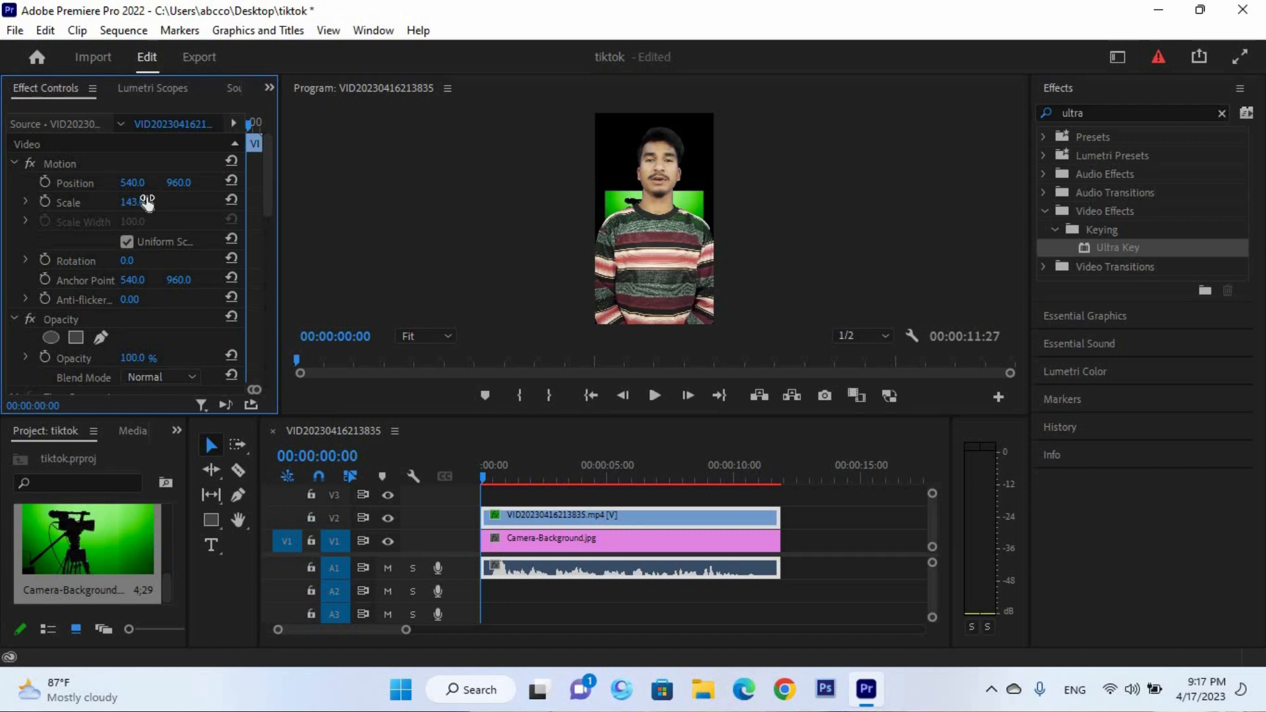
pyautogui.click(615, 532)
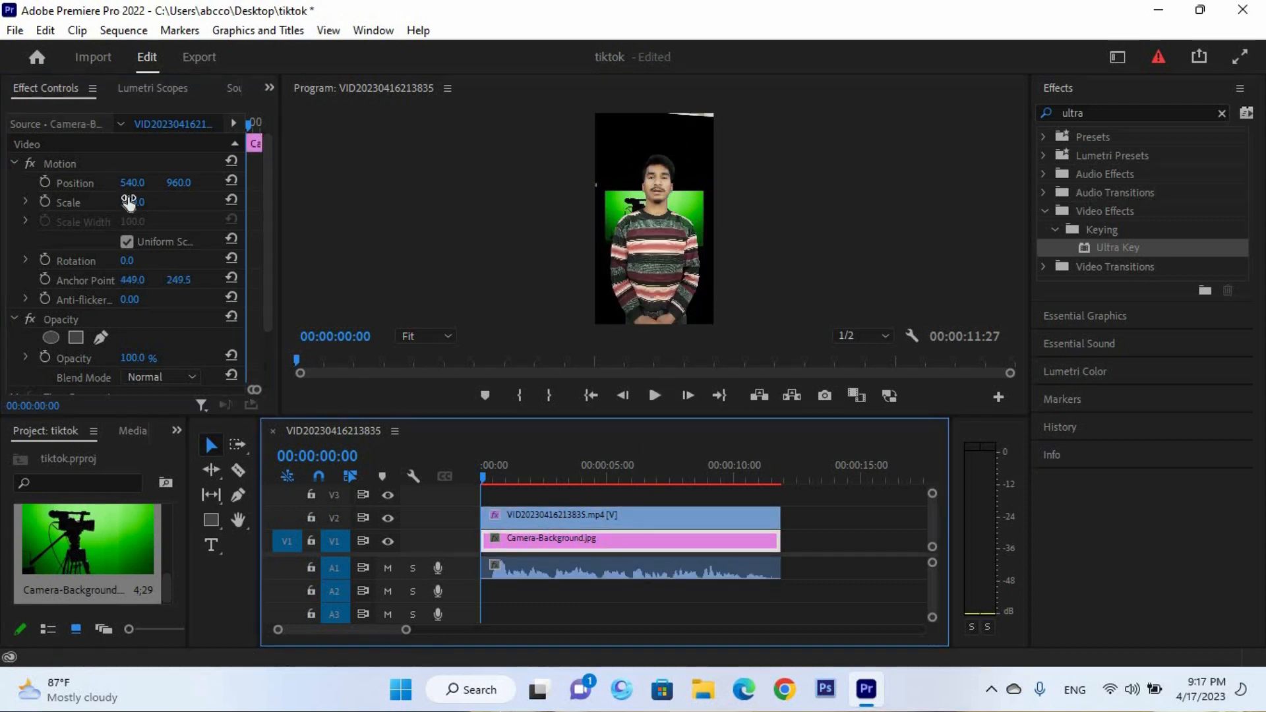
pyautogui.moveTo(122, 202); pyautogui.dragTo(235, 202)
# Set the keyed video's scale to 137 and its position to 533, 912 so the man fills the frame.
pyautogui.click(666, 519)
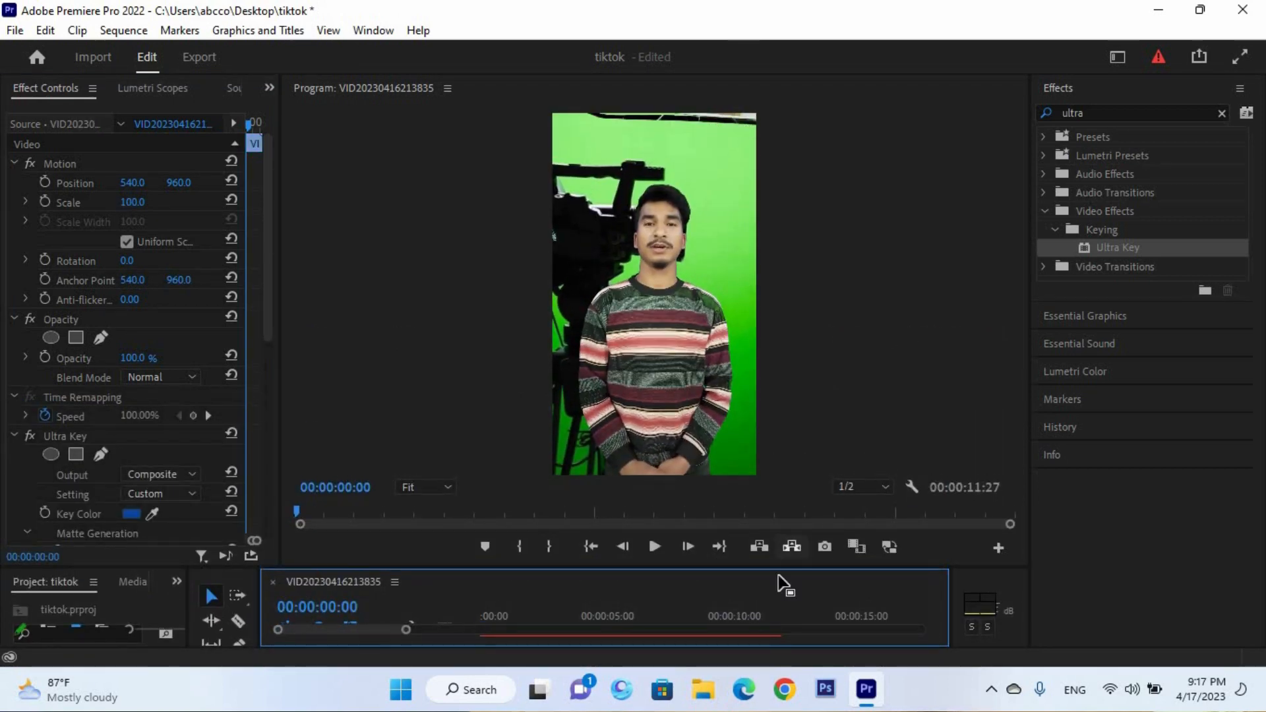
pyautogui.moveTo(777, 567); pyautogui.dragTo(769, 505)
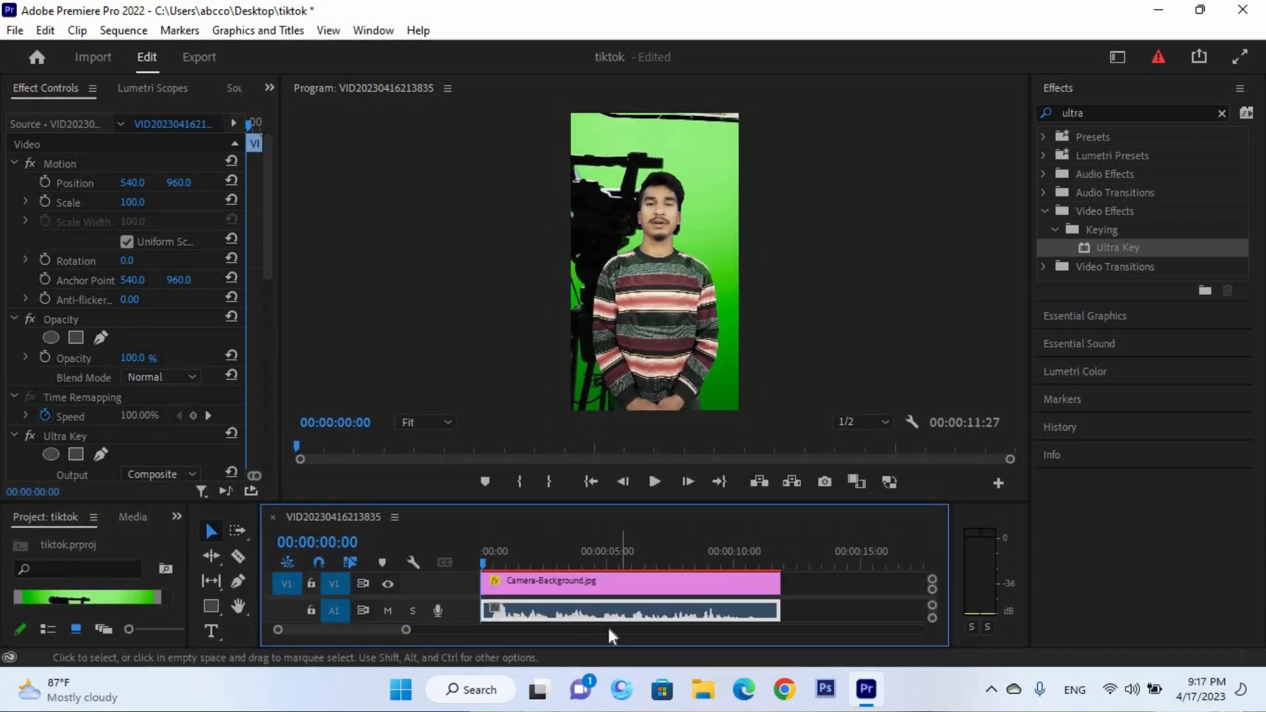
pyautogui.moveTo(680, 502); pyautogui.dragTo(678, 410)
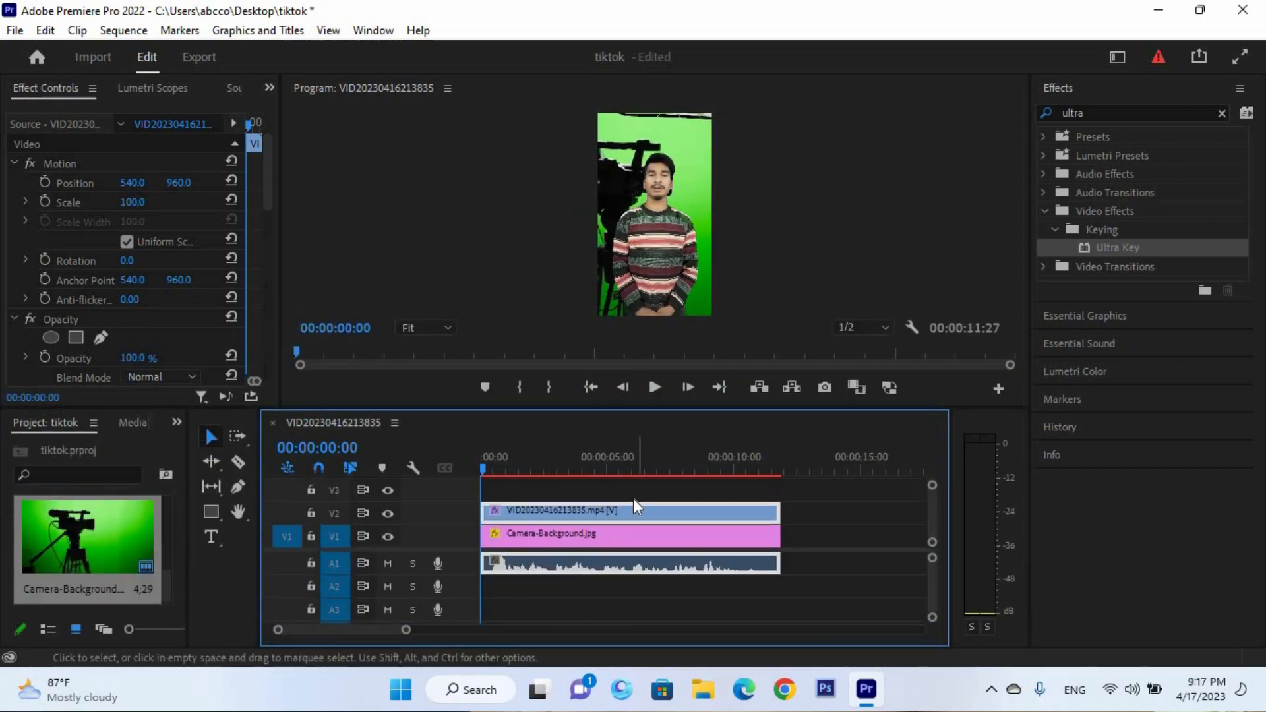
pyautogui.moveTo(134, 207)
pyautogui.mouseDown()
pyautogui.moveTo(158, 207)
pyautogui.moveTo(122, 187)
pyautogui.moveTo(178, 187)
pyautogui.moveTo(147, 188)
pyautogui.mouseUp()
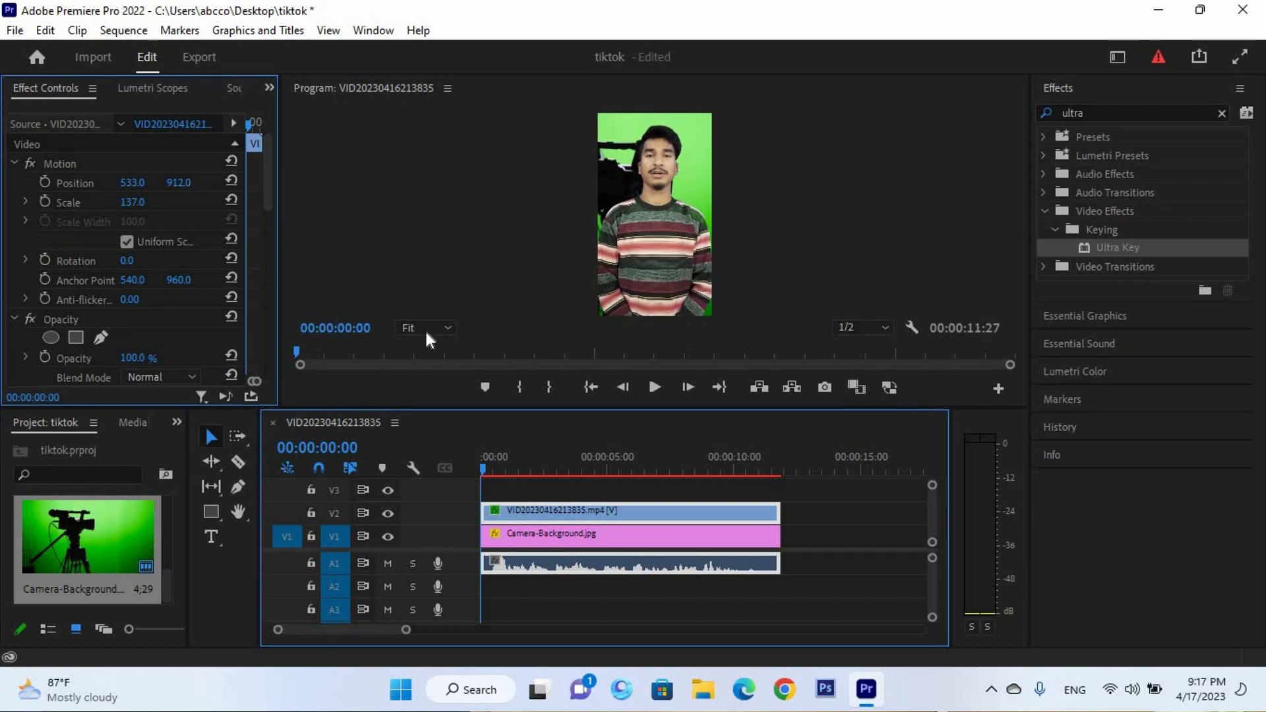
# Play the sequence from the beginning to review the keyed video over the new background.
pyautogui.moveTo(562, 505); pyautogui.dragTo(574, 500)
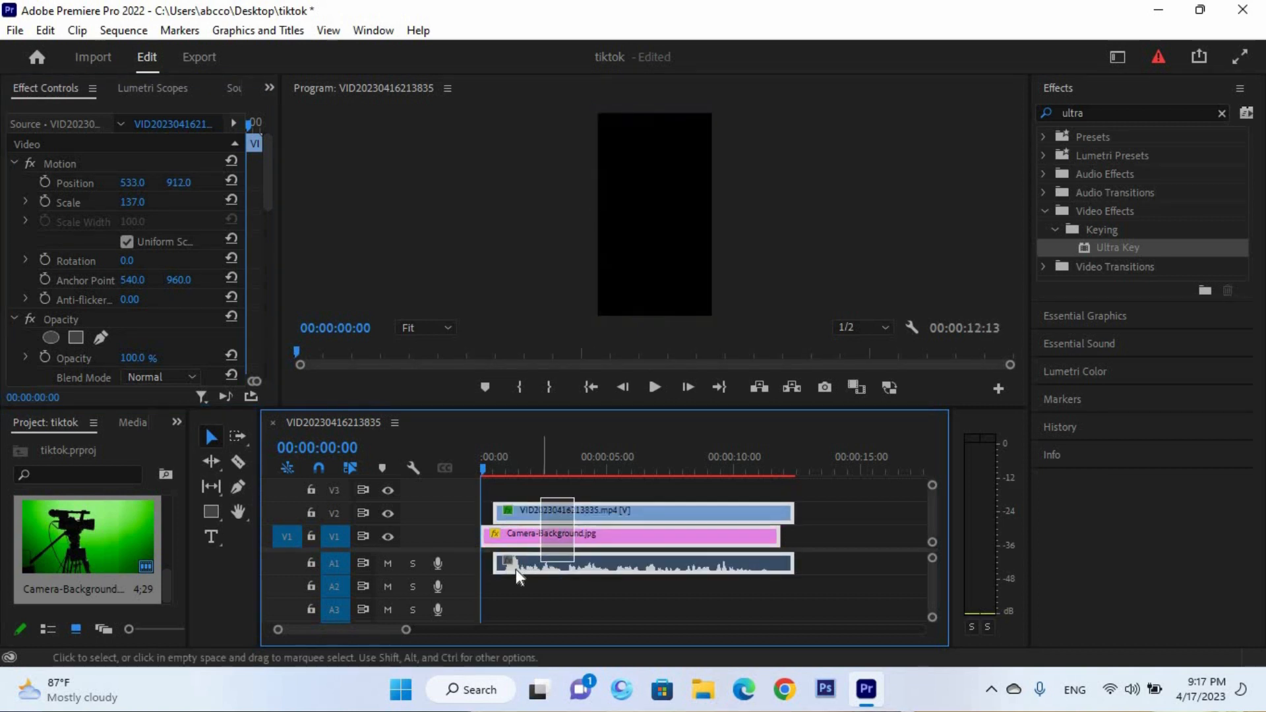
pyautogui.click(539, 591)
pyautogui.press('space')
pyautogui.moveTo(499, 513); pyautogui.dragTo(486, 513)
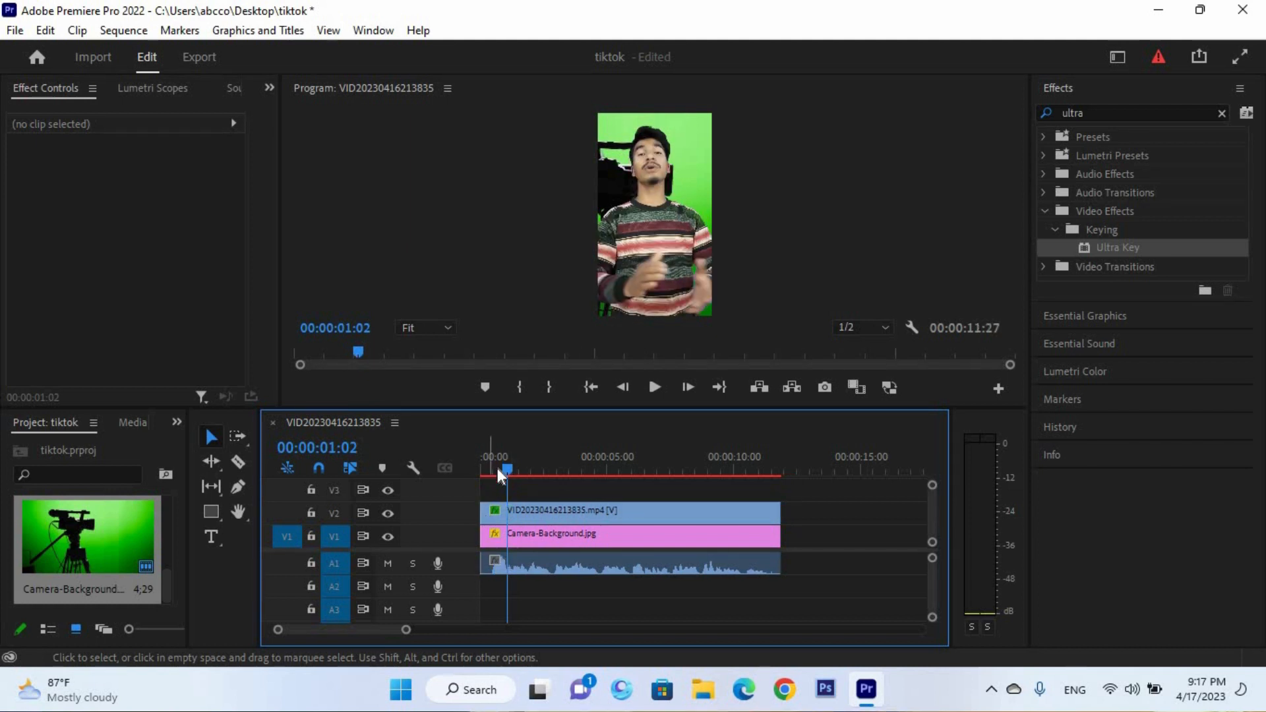
pyautogui.press('Home')
pyautogui.press('space')
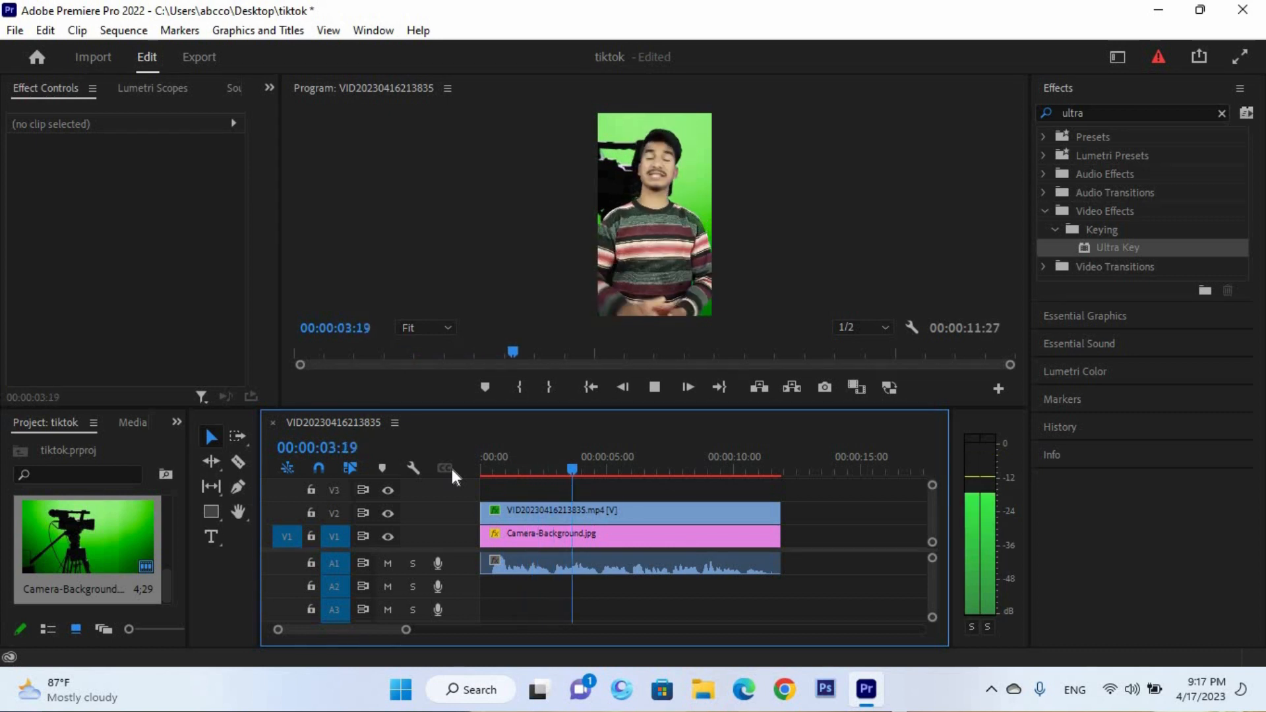
pyautogui.press('space')
# Find the Gaussian Blur effect and apply it twice to the Camera-Background.jpg clip on track V1.
pyautogui.click(642, 536)
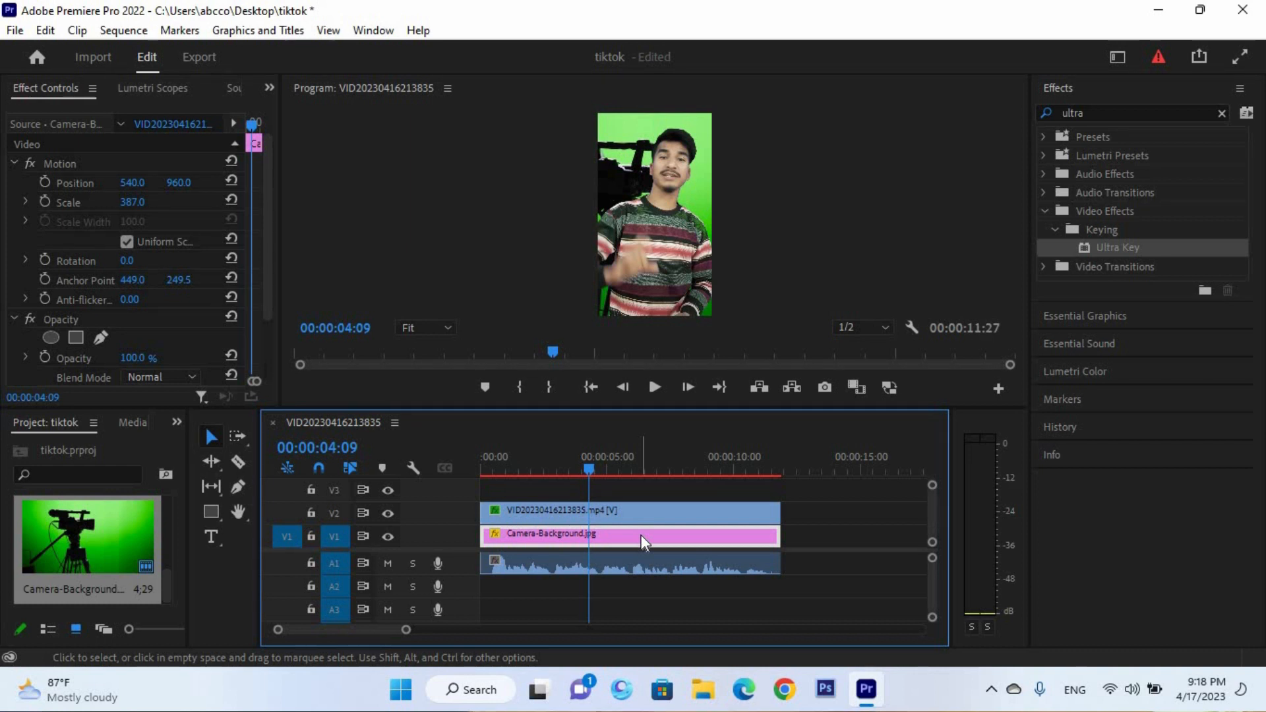
pyautogui.click(1099, 111)
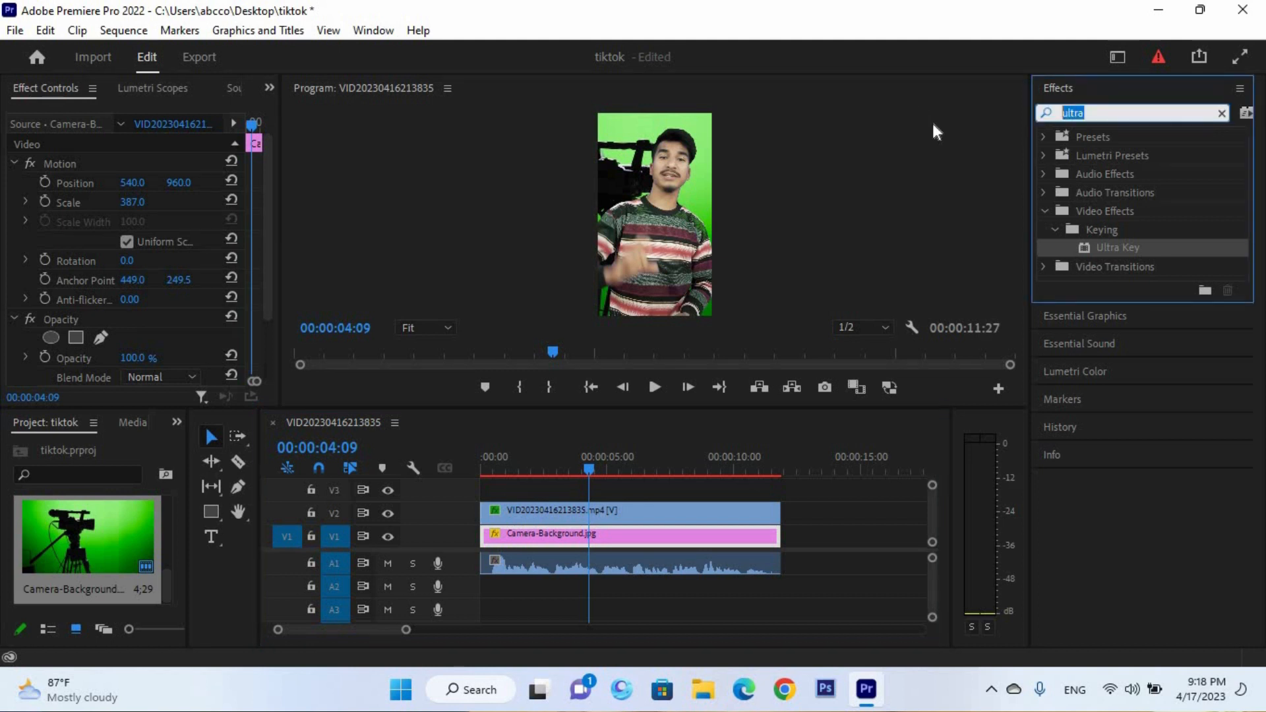
pyautogui.click(837, 585)
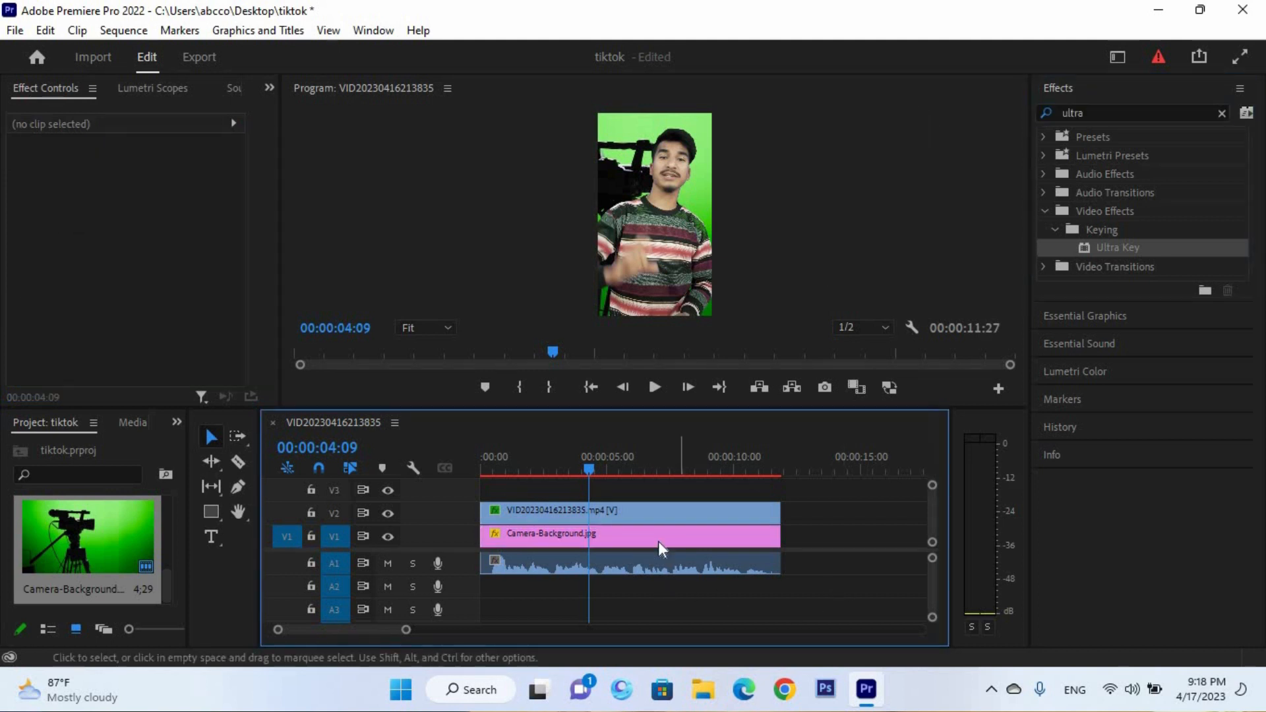
pyautogui.click(1126, 113)
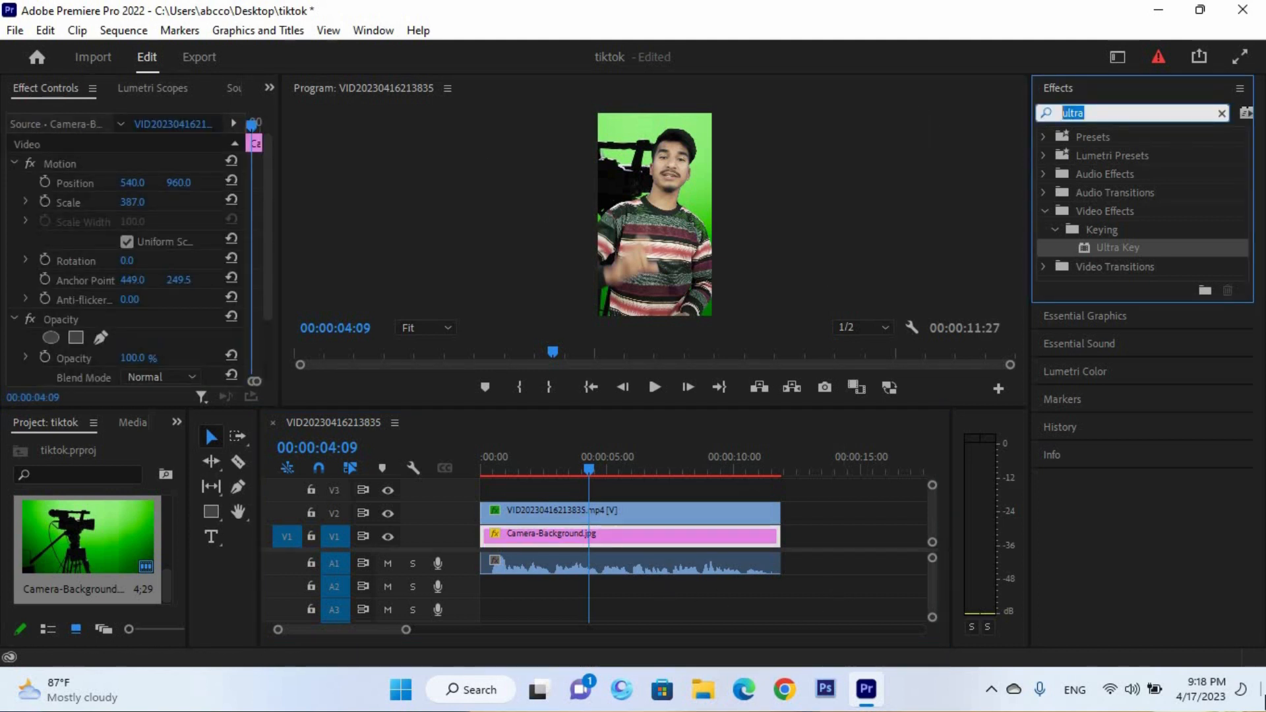
pyautogui.write('gauss')
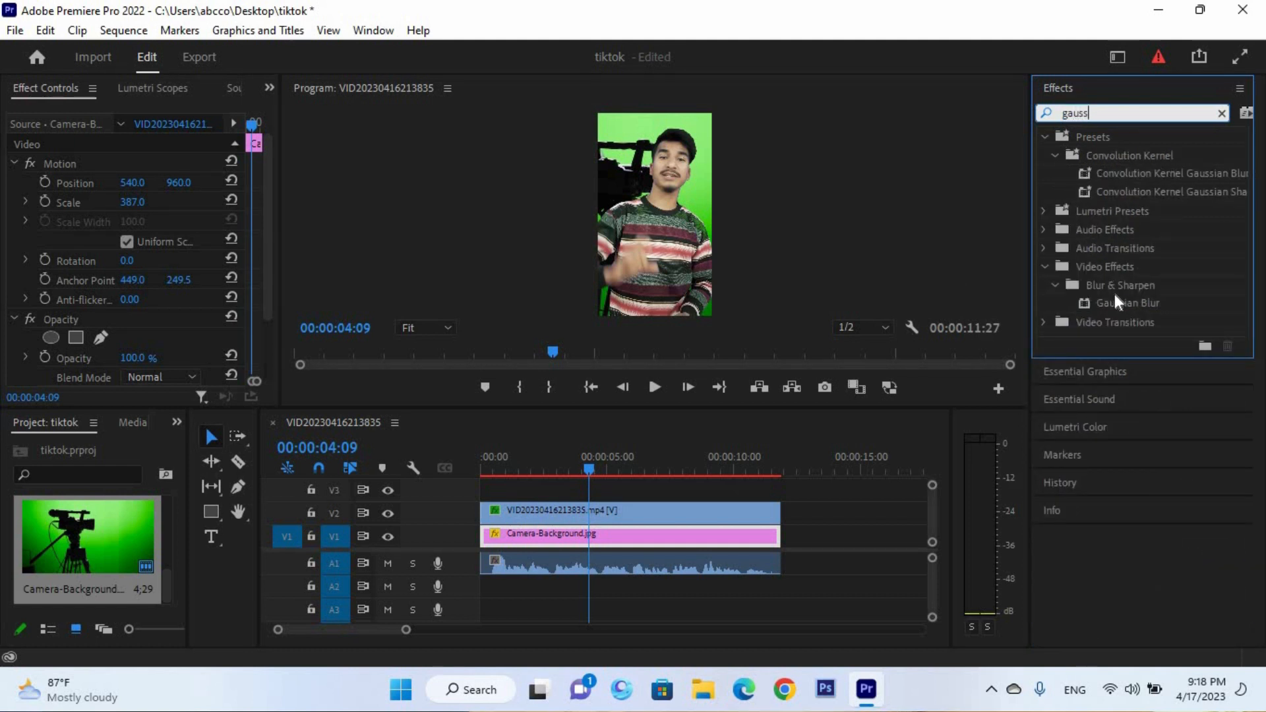
pyautogui.moveTo(1135, 305); pyautogui.dragTo(581, 536)
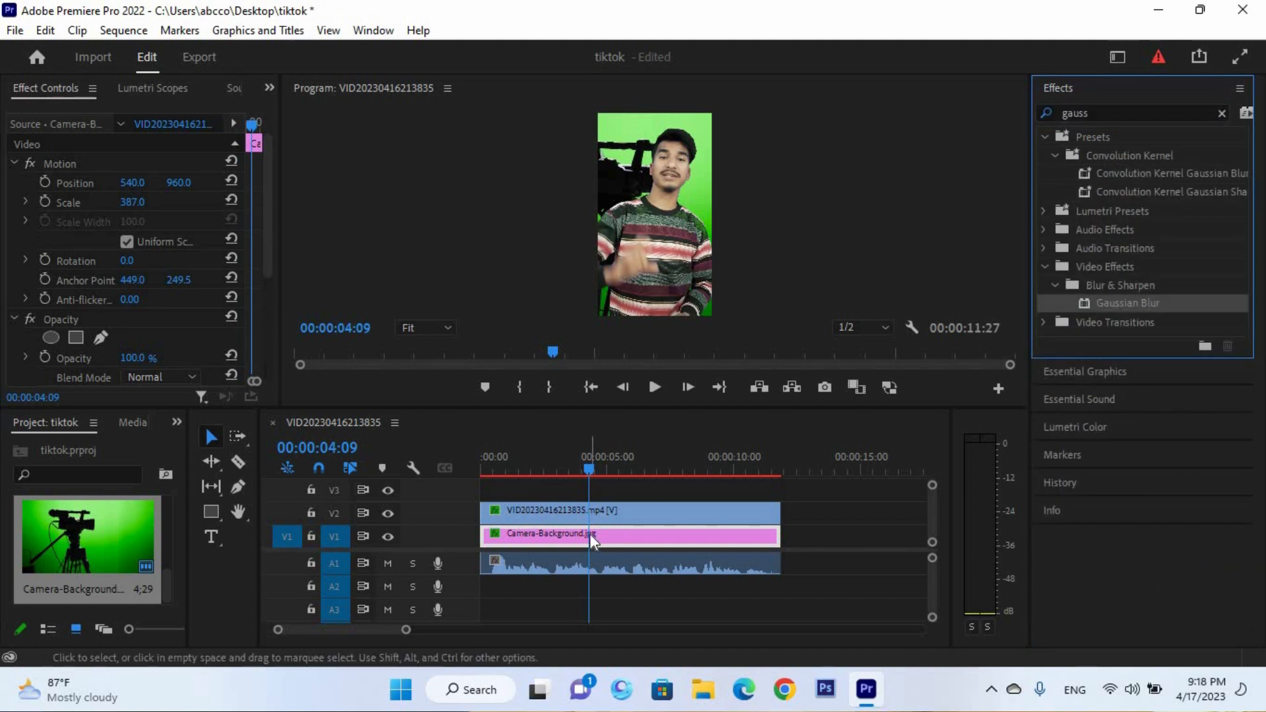
pyautogui.moveTo(1124, 305); pyautogui.dragTo(679, 536)
# Set the Blurriness of the second Gaussian Blur on Camera-Background.jpg to 30.
pyautogui.scroll(-5, 63, 224)
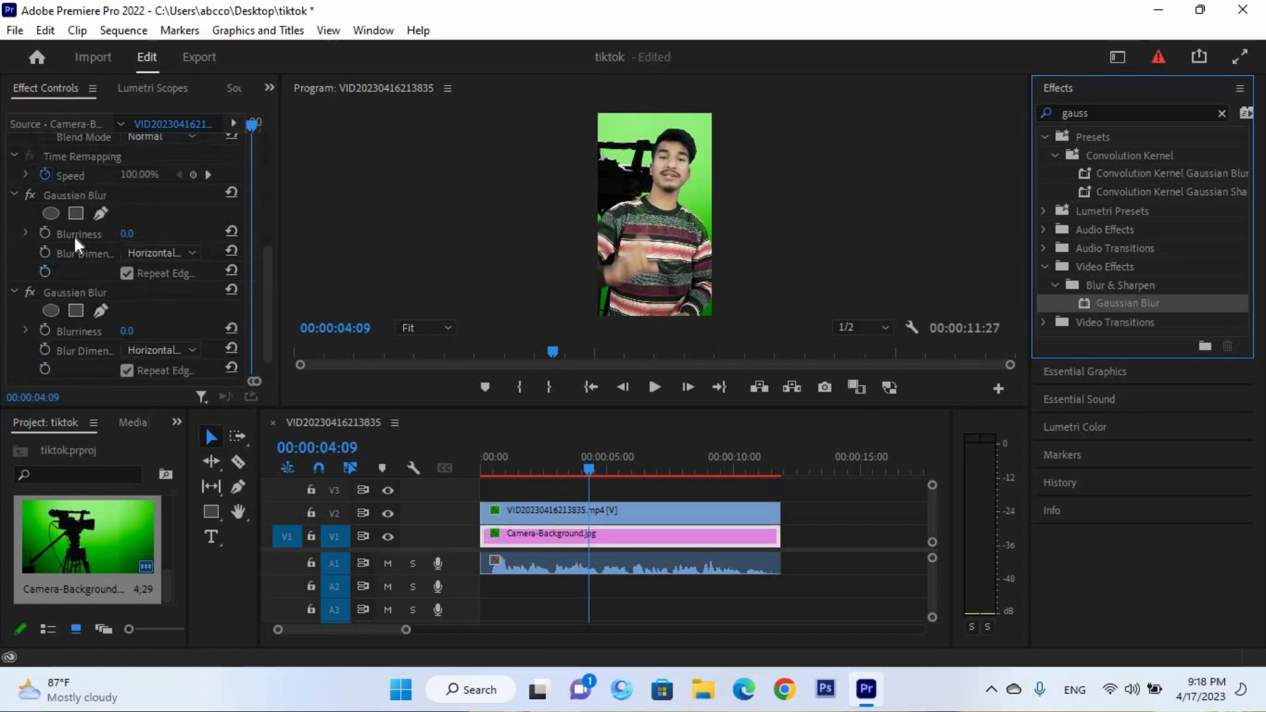
pyautogui.scroll(-1, 74, 240)
pyautogui.click(127, 299)
pyautogui.write('30')
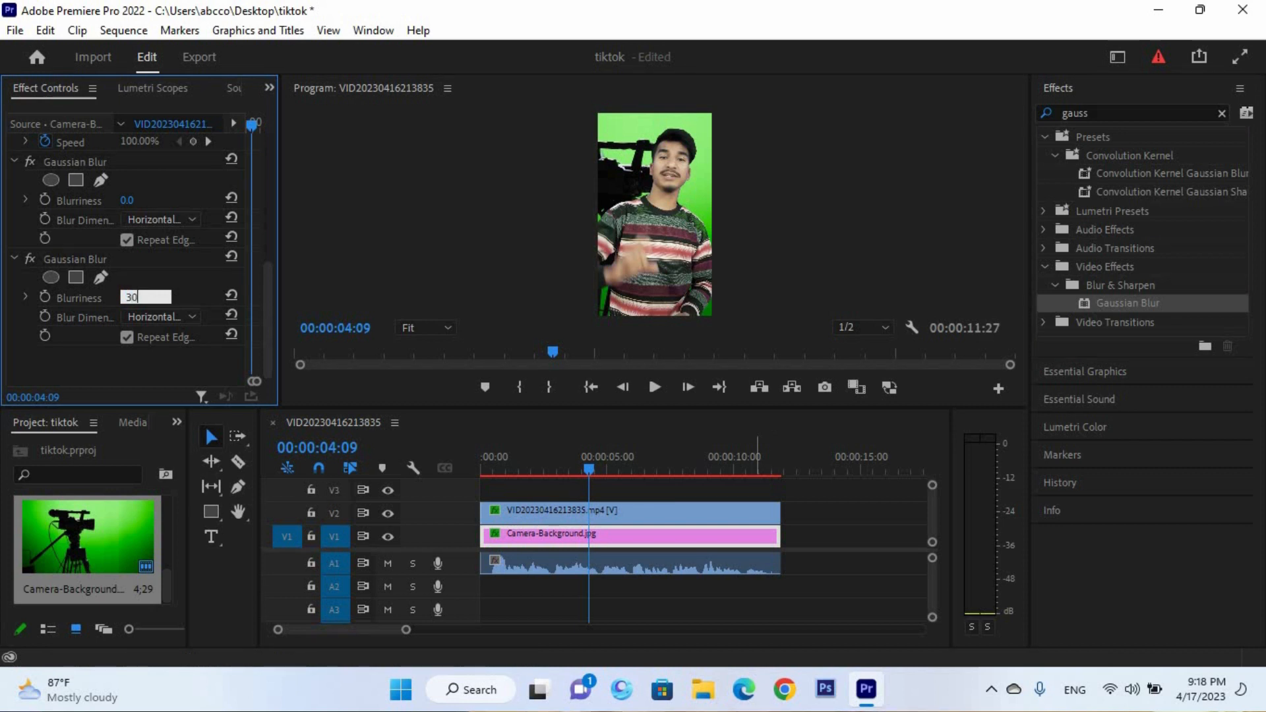
pyautogui.press('Return')
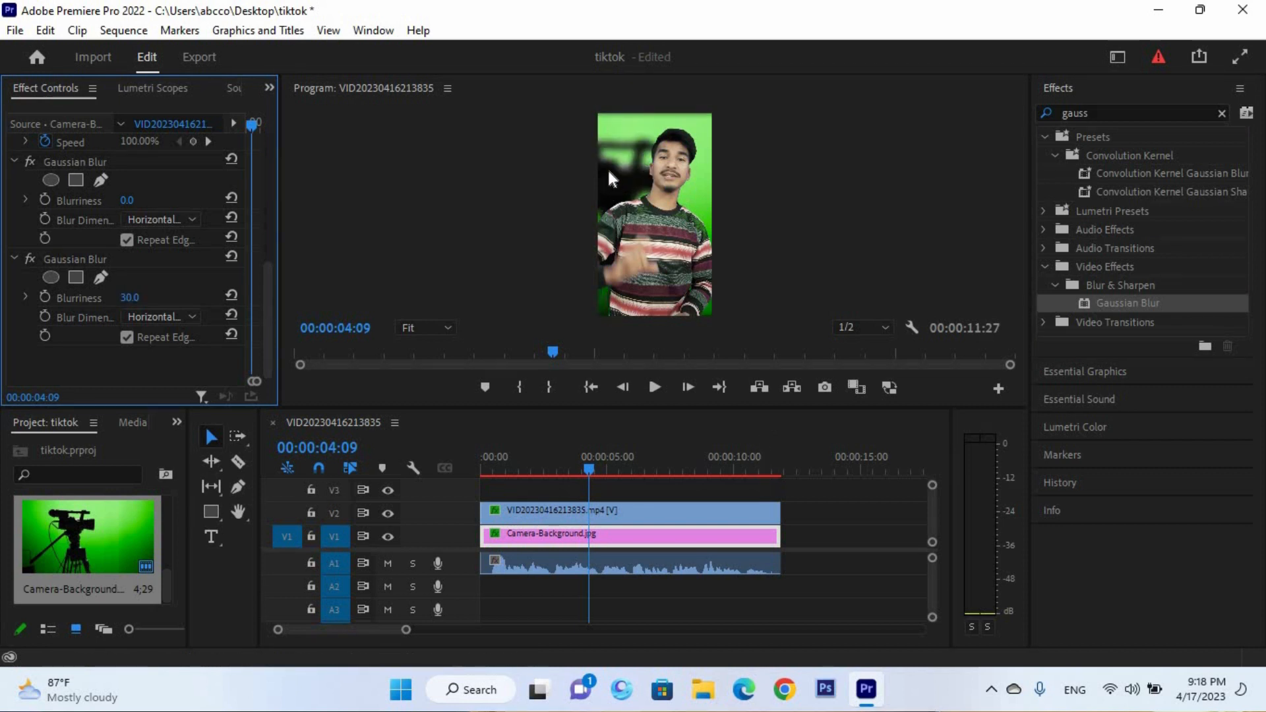
# Lower the opacity of the Camera-Background.jpg clip to 87% while checking it in an enlarged preview.
pyautogui.moveTo(757, 410); pyautogui.dragTo(764, 493)
pyautogui.scroll(3, 148, 277)
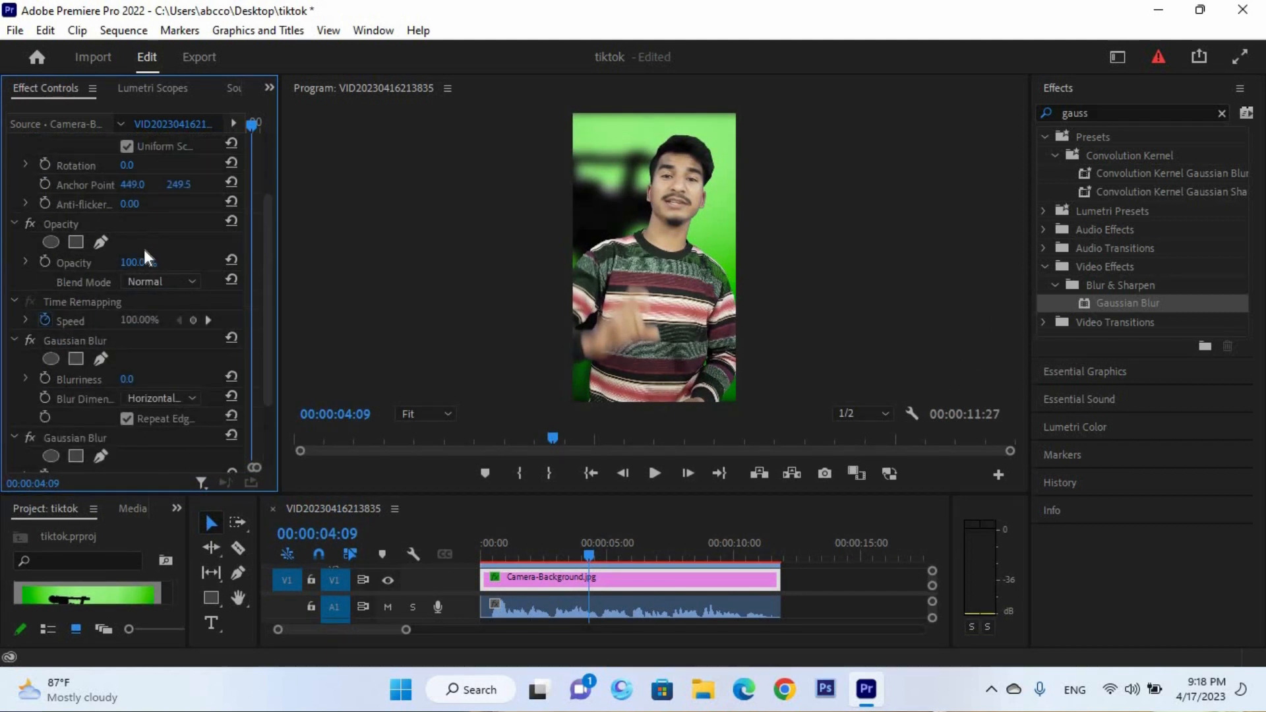
pyautogui.moveTo(133, 262)
pyautogui.mouseDown()
pyautogui.moveTo(79, 262)
pyautogui.moveTo(125, 262)
pyautogui.mouseUp()
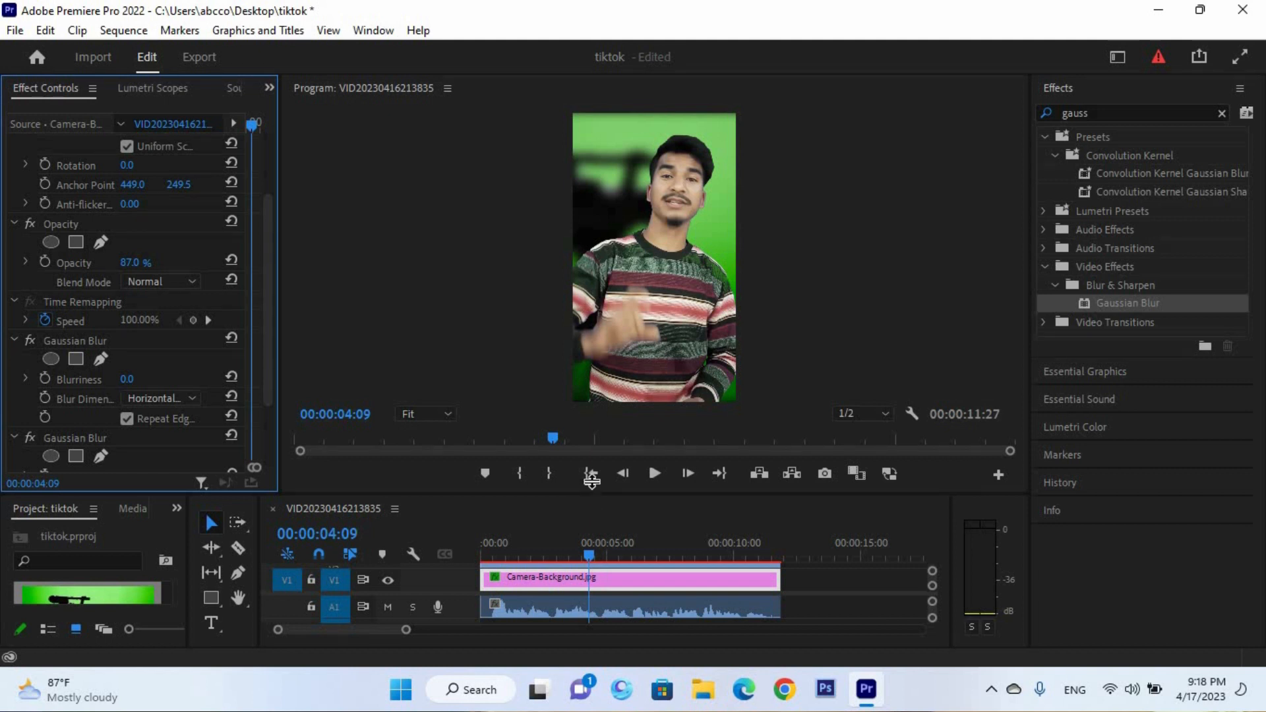
pyautogui.moveTo(593, 495); pyautogui.dragTo(592, 351)
# Raise the volume of the video's audio on track A1 to 15 dB, checking it during playback from the start.
pyautogui.moveTo(569, 416); pyautogui.dragTo(425, 427)
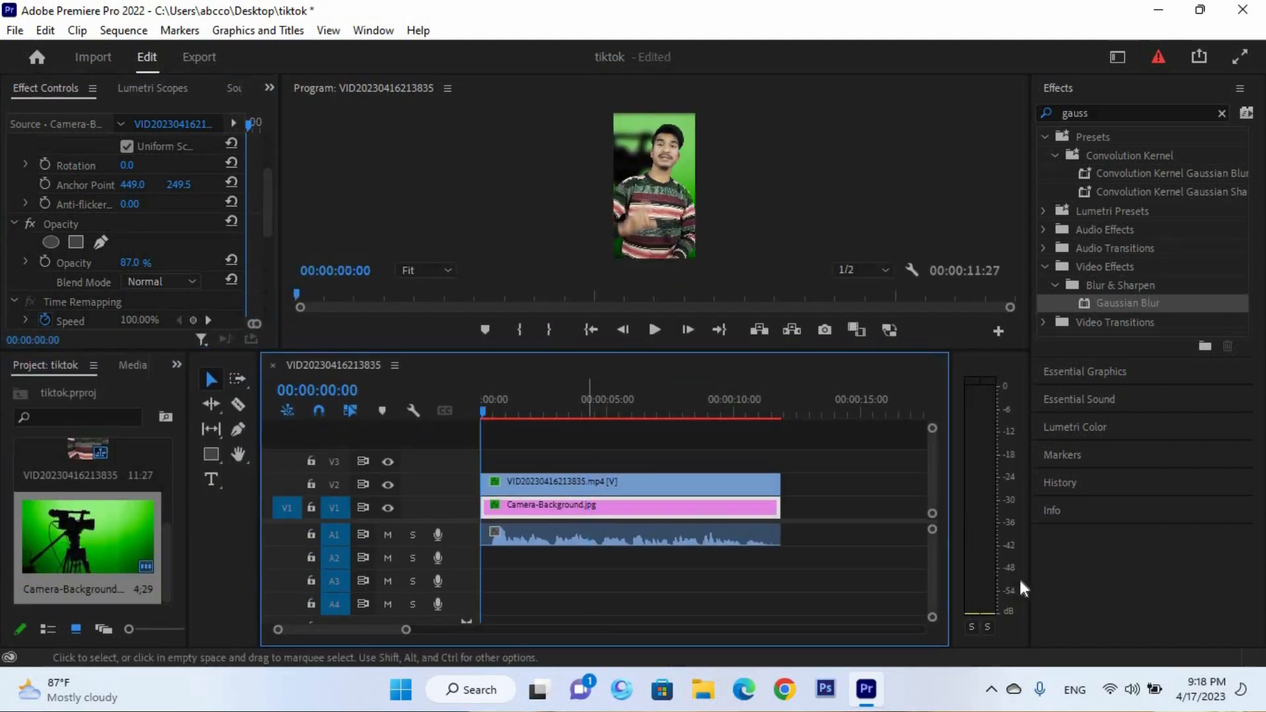
pyautogui.moveTo(932, 617); pyautogui.dragTo(928, 613)
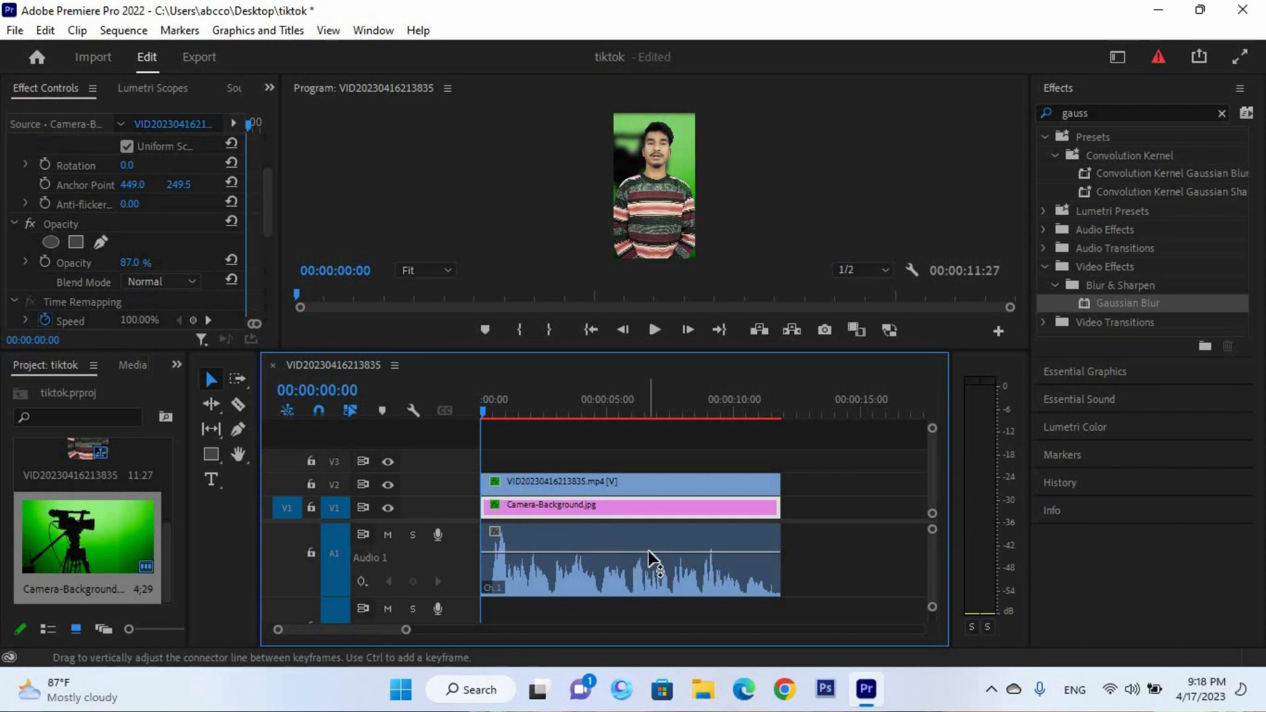
pyautogui.moveTo(650, 552); pyautogui.dragTo(647, 539)
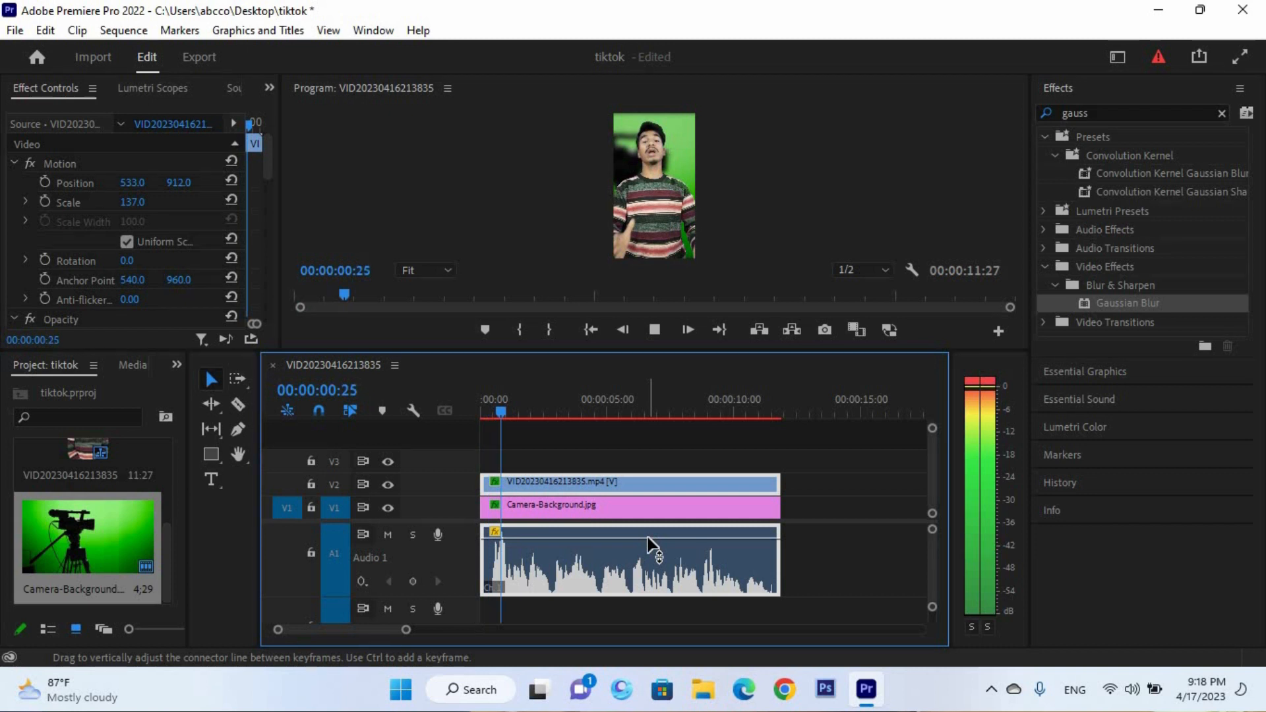
pyautogui.moveTo(649, 539); pyautogui.dragTo(643, 530)
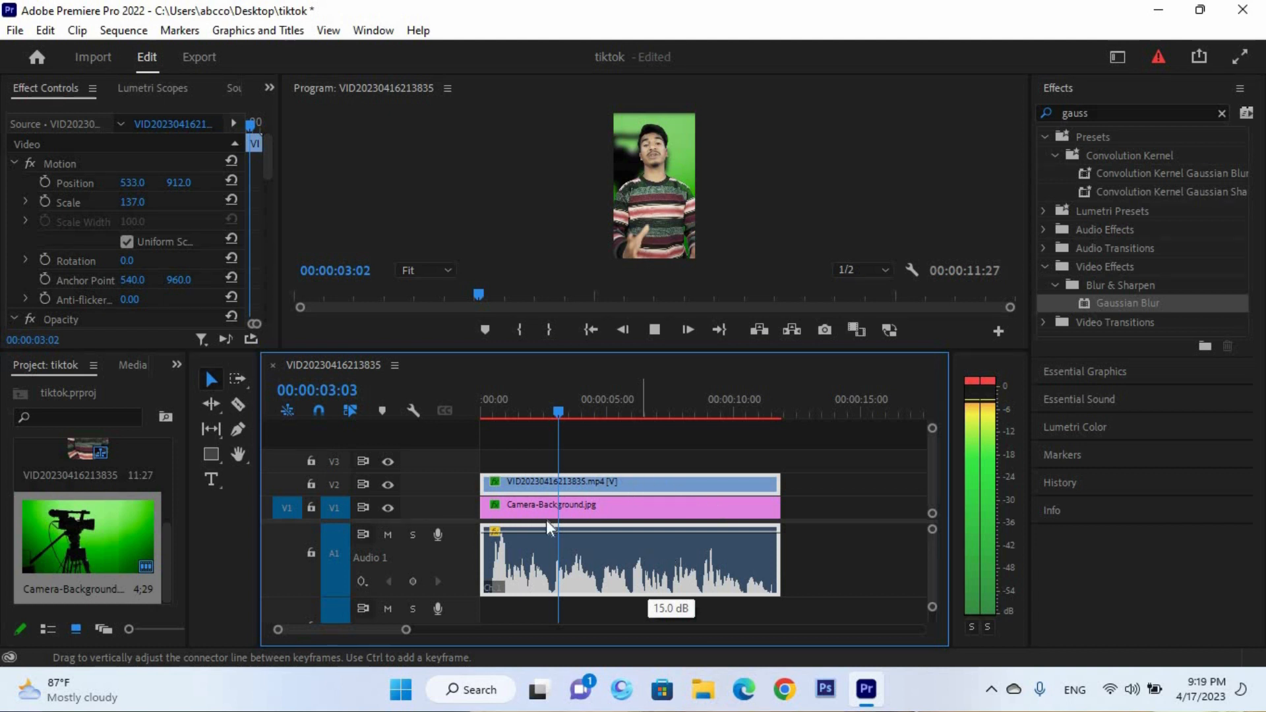
pyautogui.press('space')
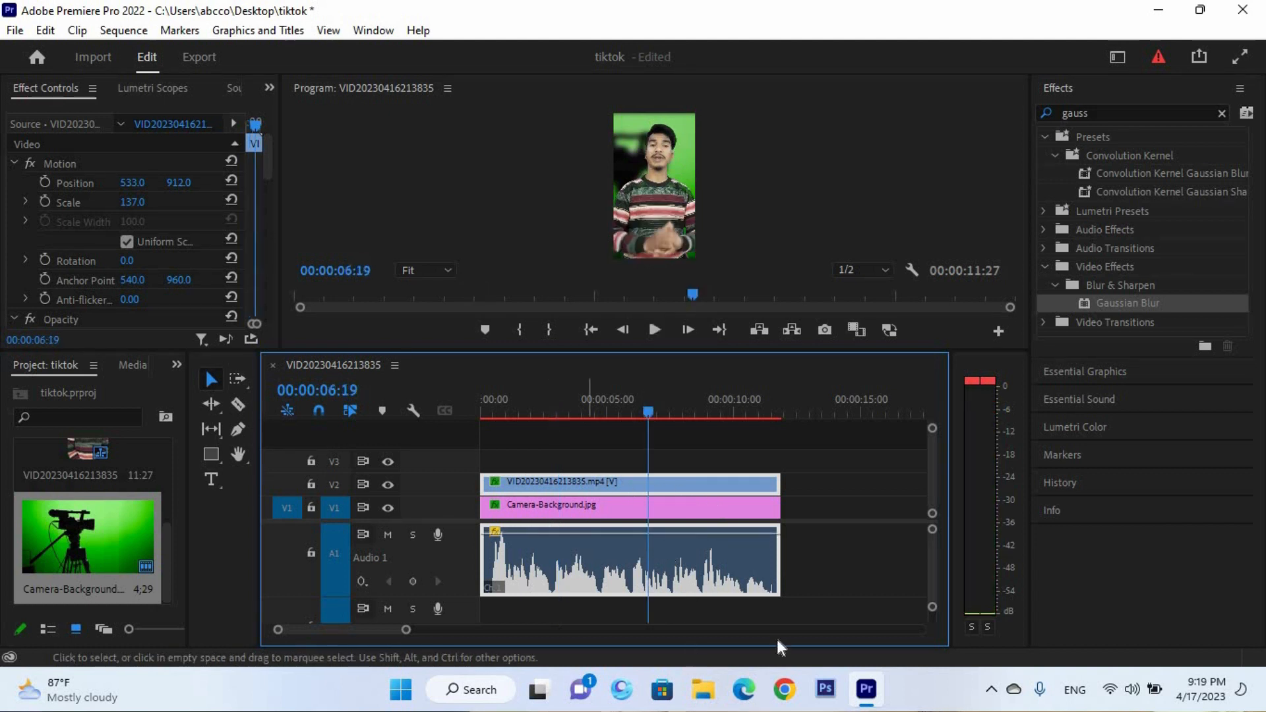
pyautogui.moveTo(933, 610); pyautogui.dragTo(927, 620)
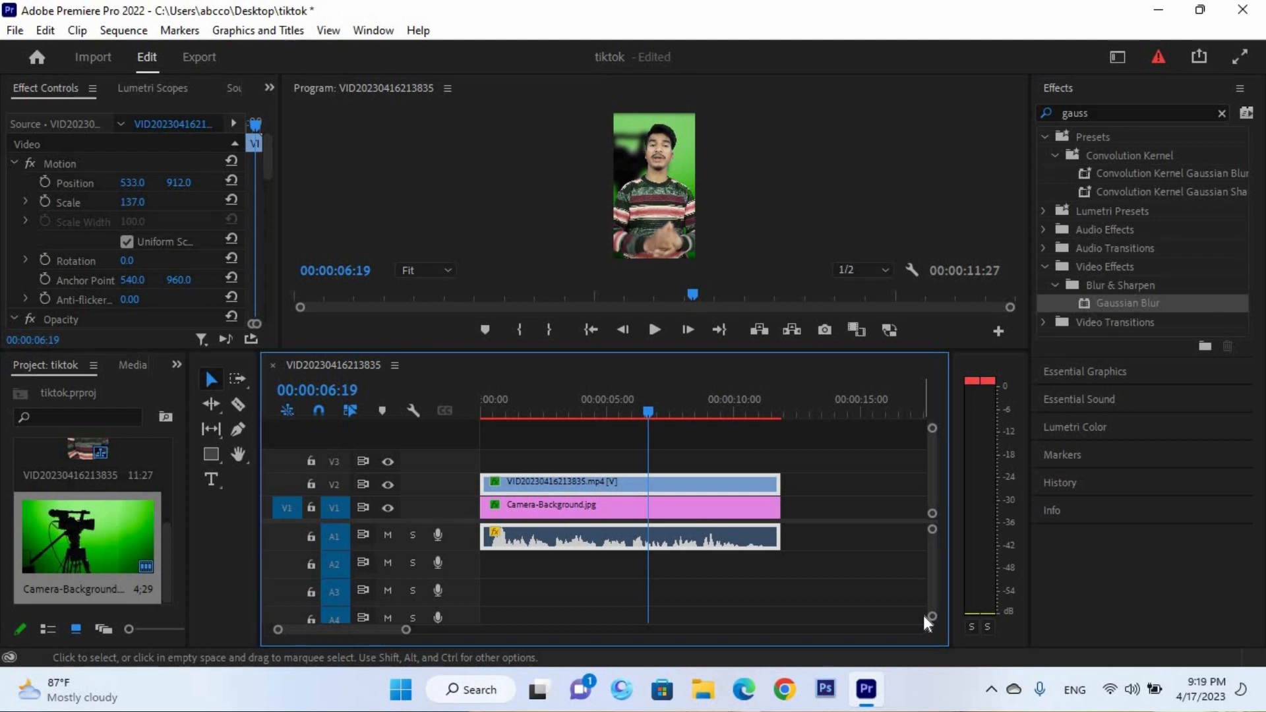
# Import the file 1 from the "bacground musc" folder on the Desktop.
pyautogui.click(15, 30)
pyautogui.click(53, 508)
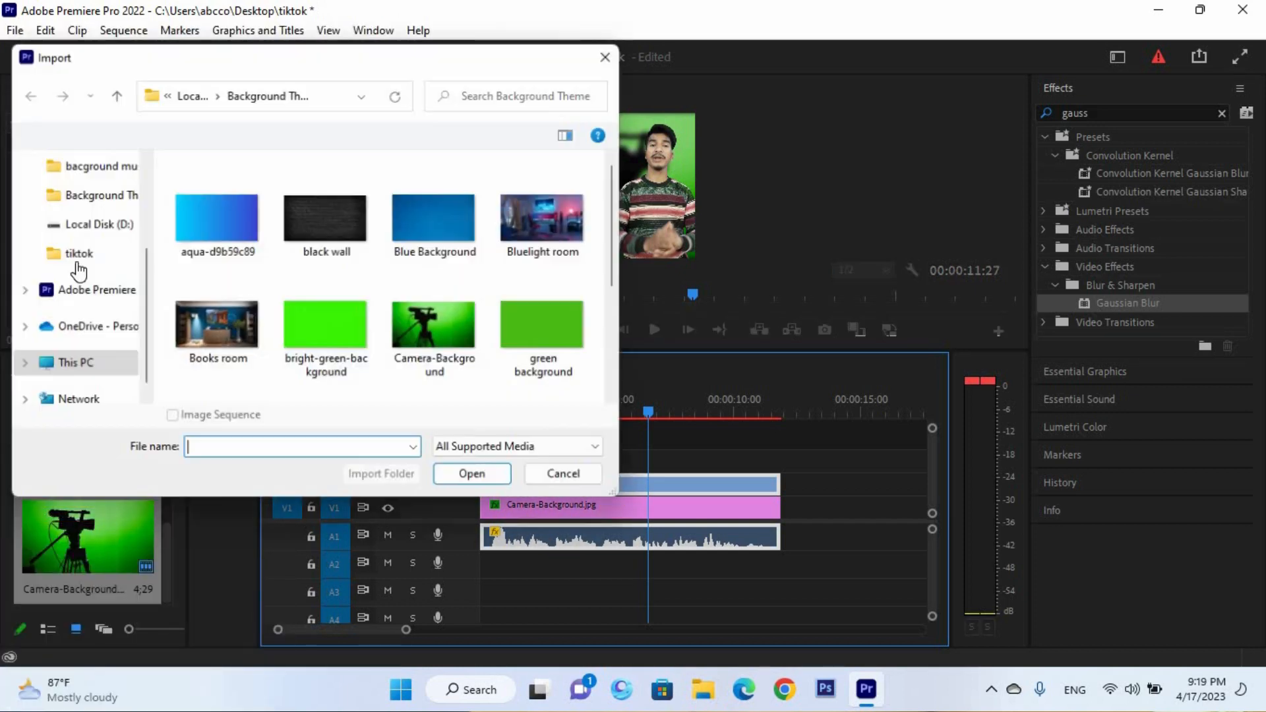
pyautogui.scroll(1, 92, 247)
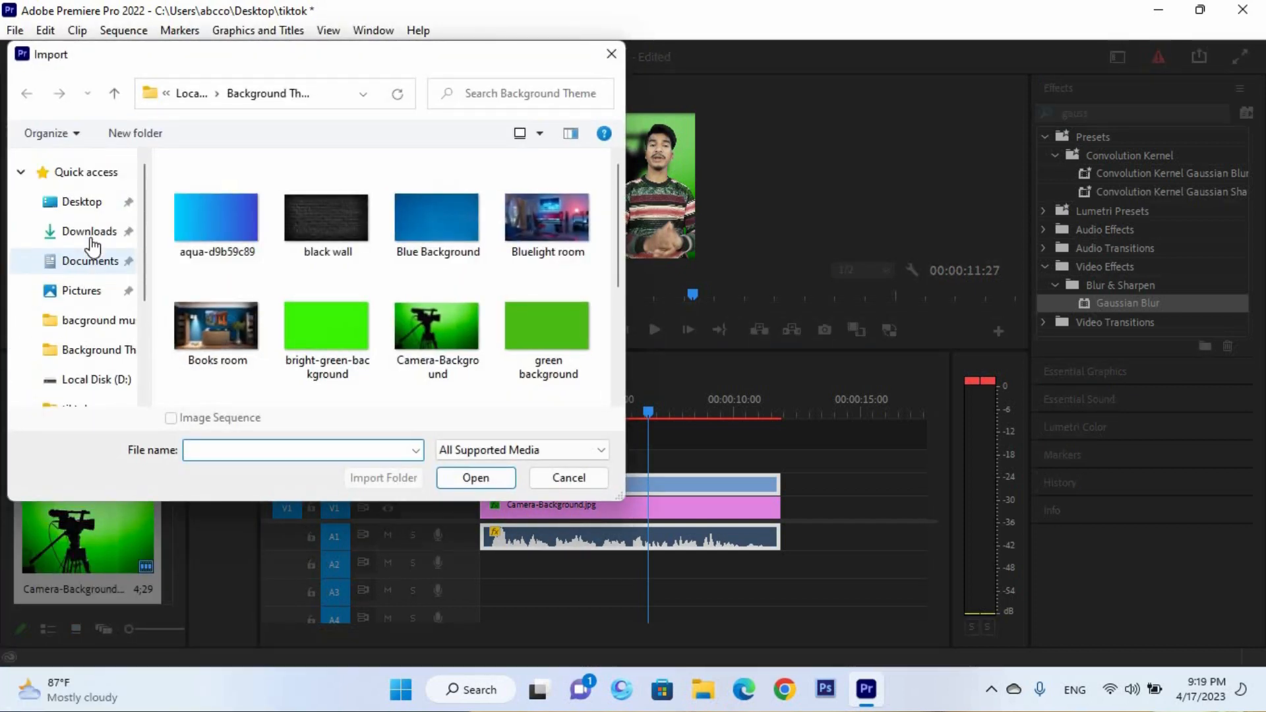
pyautogui.click(82, 201)
pyautogui.scroll(-5, 316, 273)
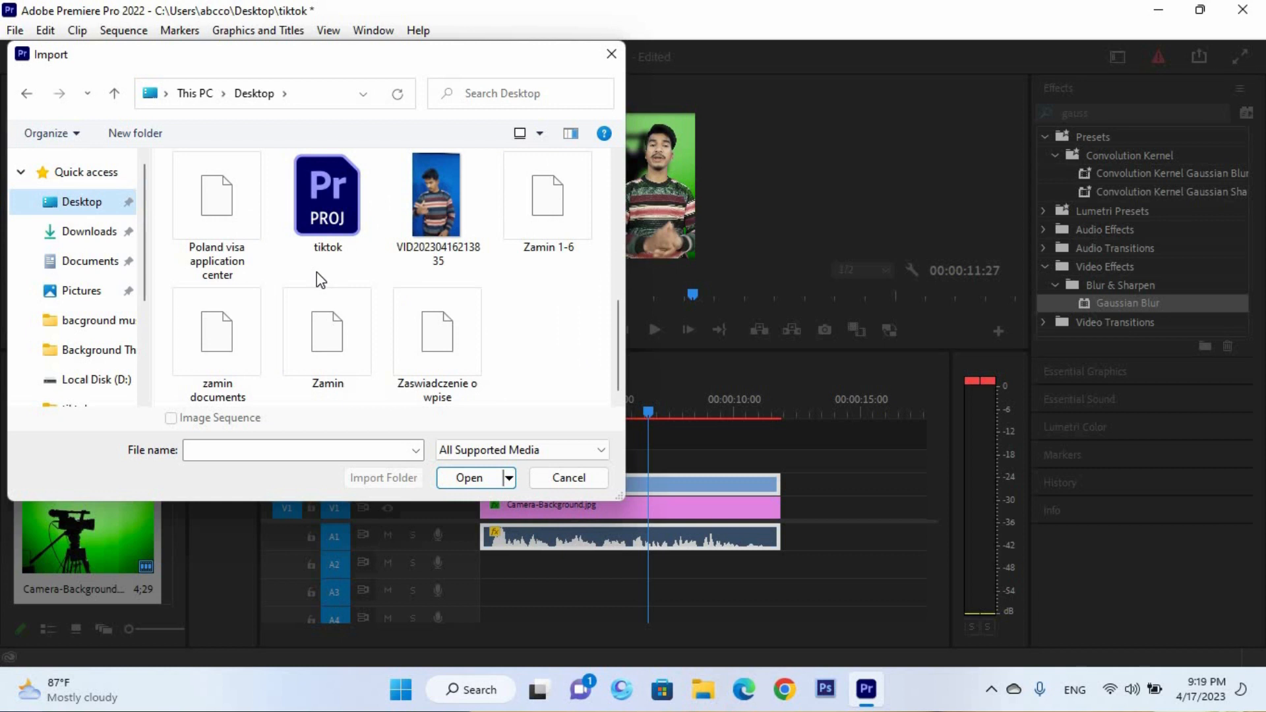
pyautogui.scroll(5, 318, 271)
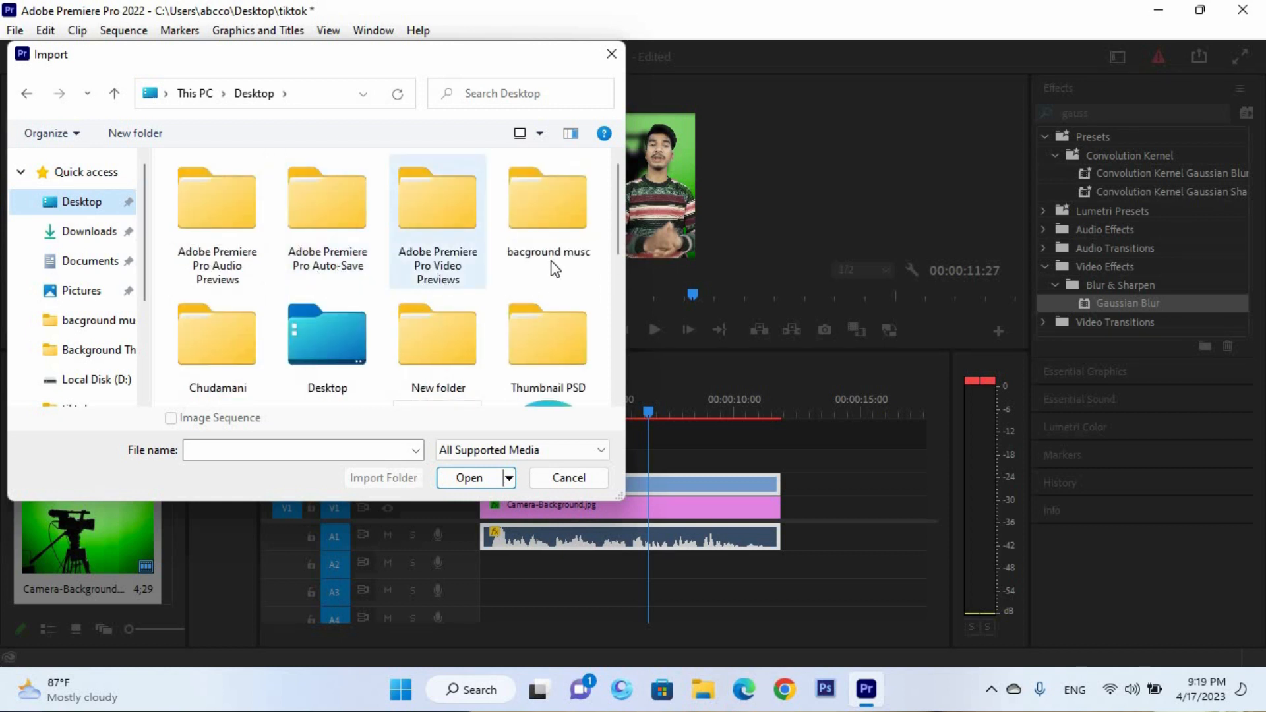
pyautogui.doubleClick(565, 223)
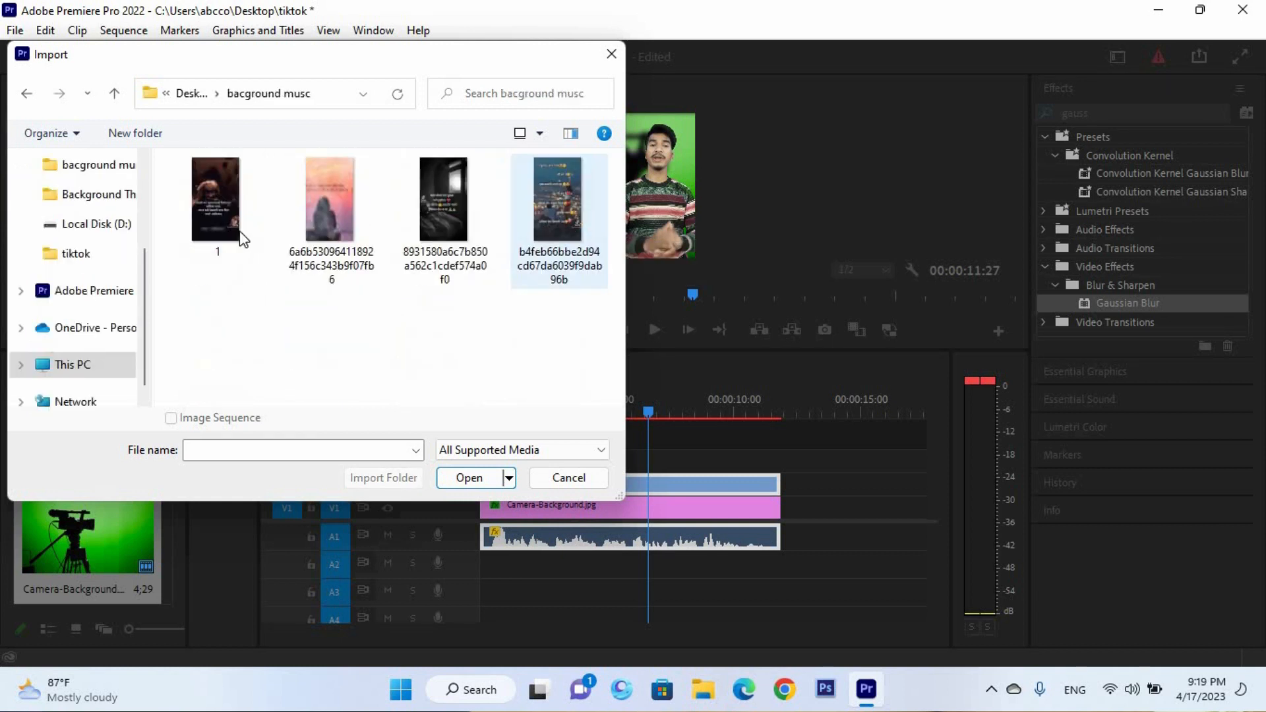
pyautogui.doubleClick(226, 218)
# Place 1.mp4 at the sequence start with its audio on track A2, and unlink and delete its video part.
pyautogui.moveTo(74, 540); pyautogui.dragTo(509, 446)
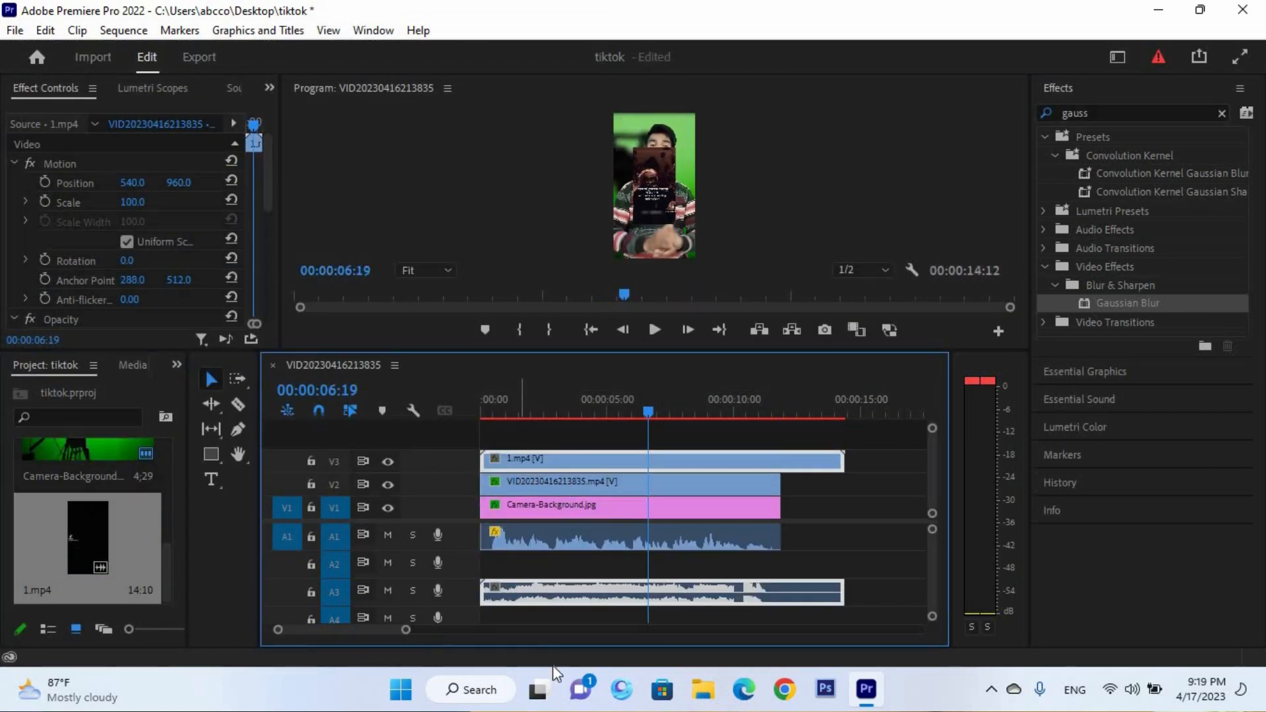
pyautogui.moveTo(557, 596); pyautogui.dragTo(548, 570)
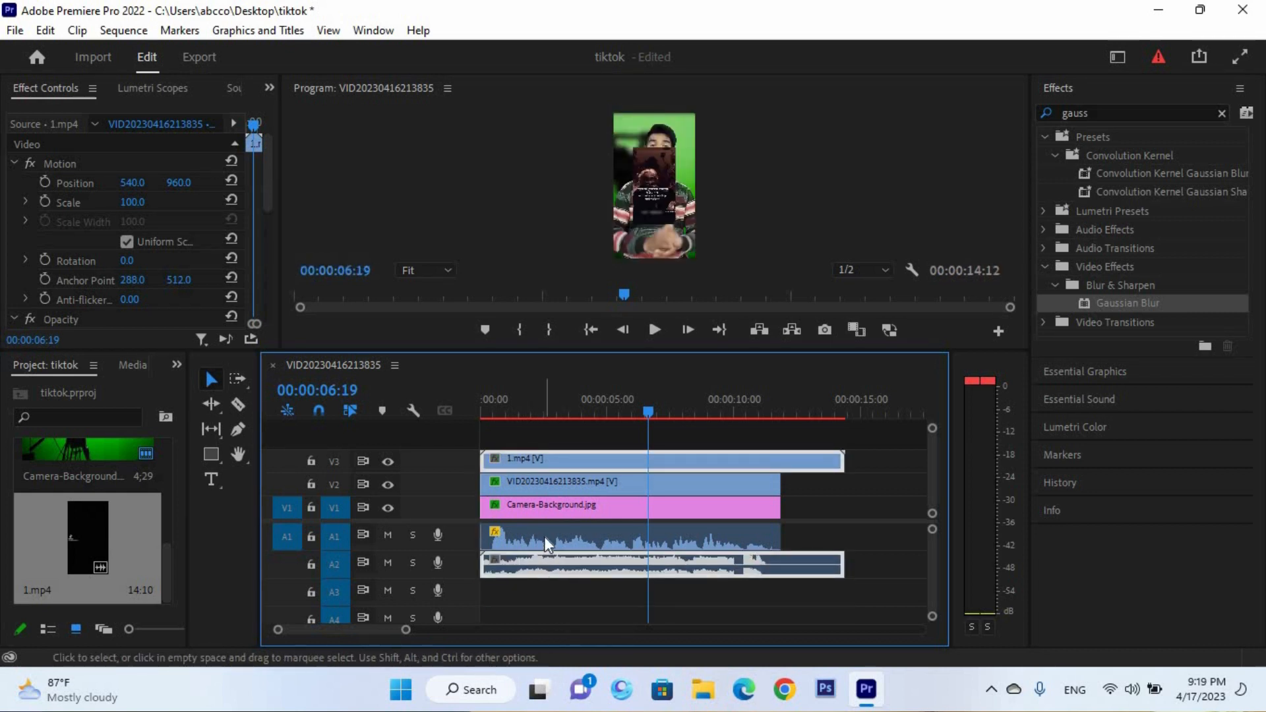
pyautogui.rightClick(557, 462)
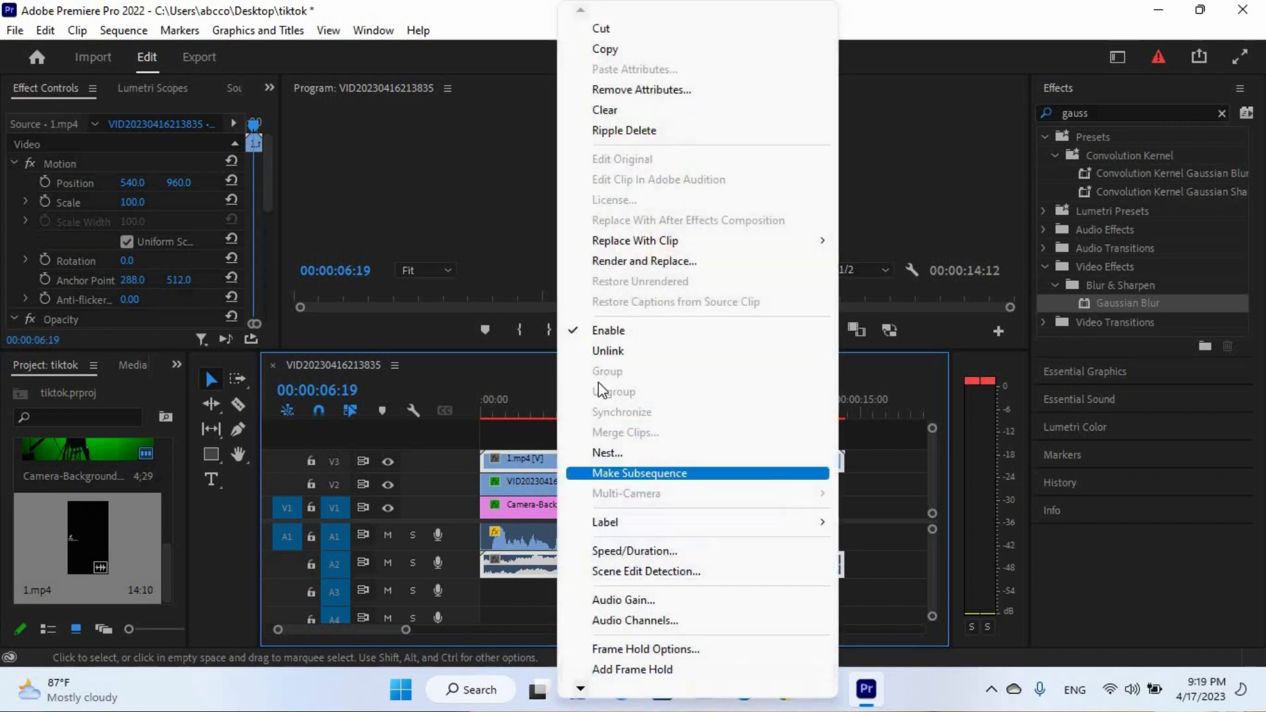
pyautogui.click(610, 352)
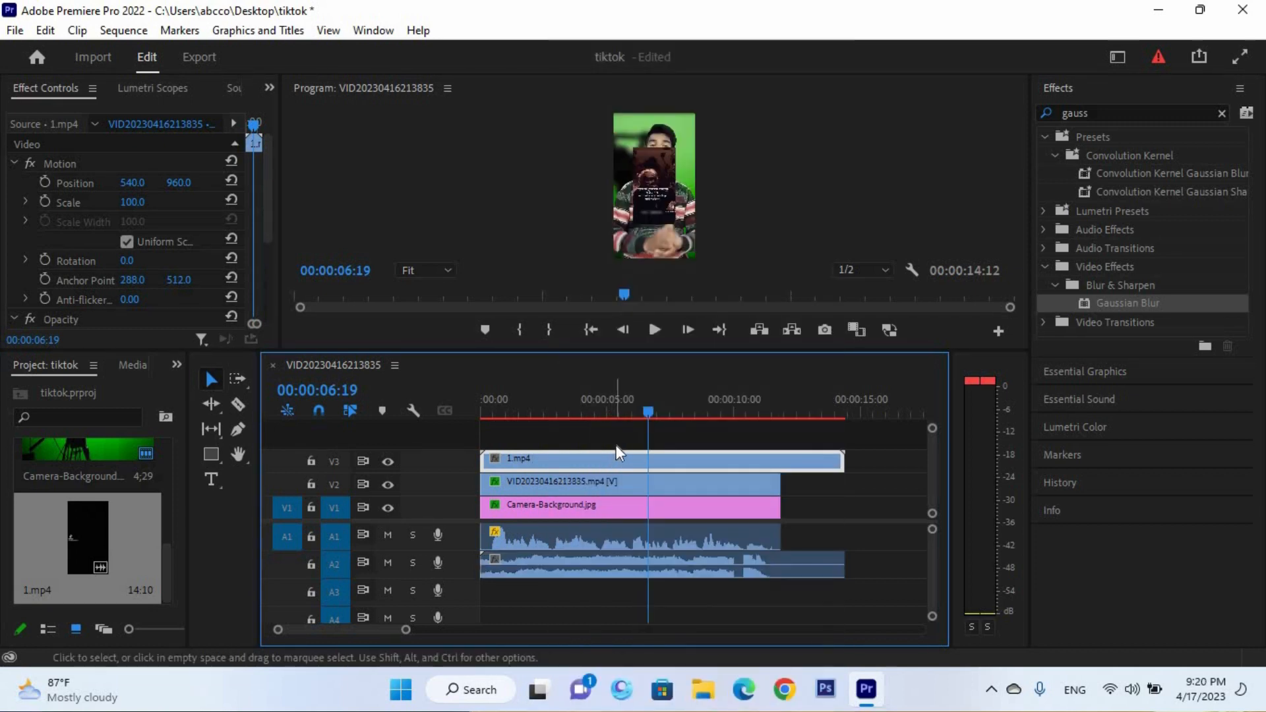
pyautogui.press('Delete')
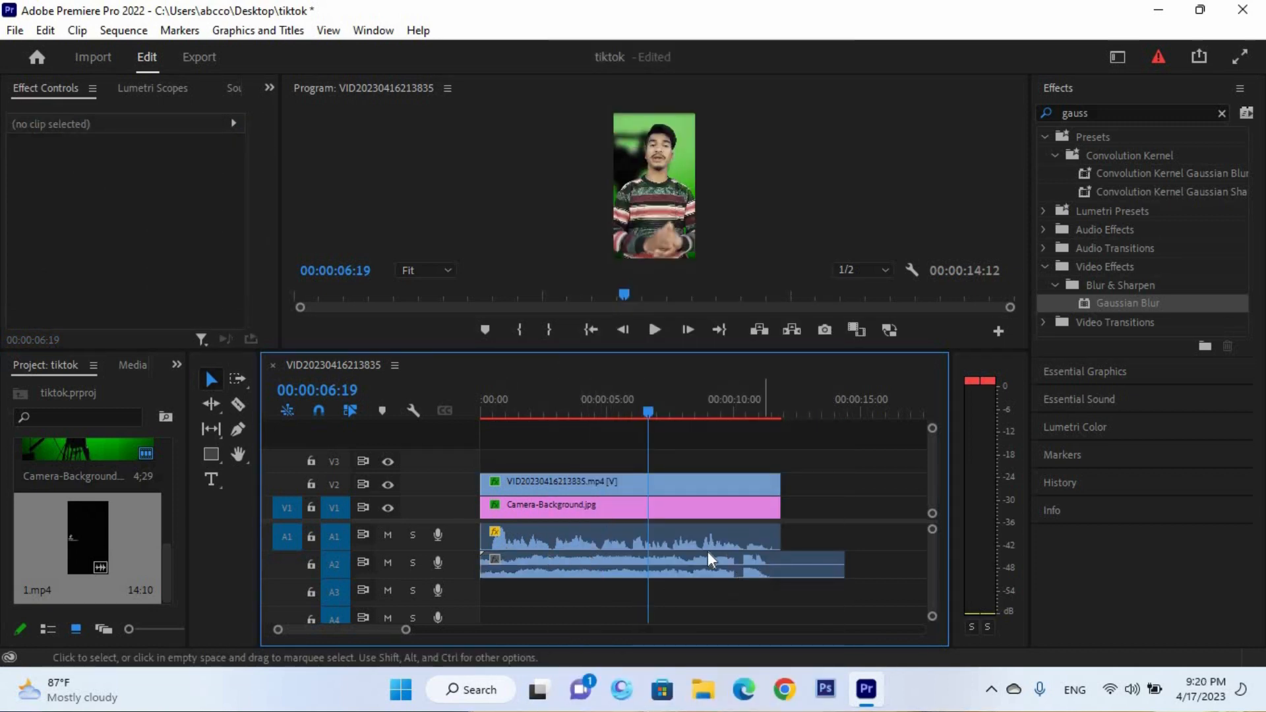
# Slide the music clip on track A2 about 1.6 seconds later so its pause falls at the video's end.
pyautogui.moveTo(608, 560); pyautogui.dragTo(713, 565)
pyautogui.moveTo(406, 631); pyautogui.dragTo(375, 631)
pyautogui.scroll(-3, 683, 588)
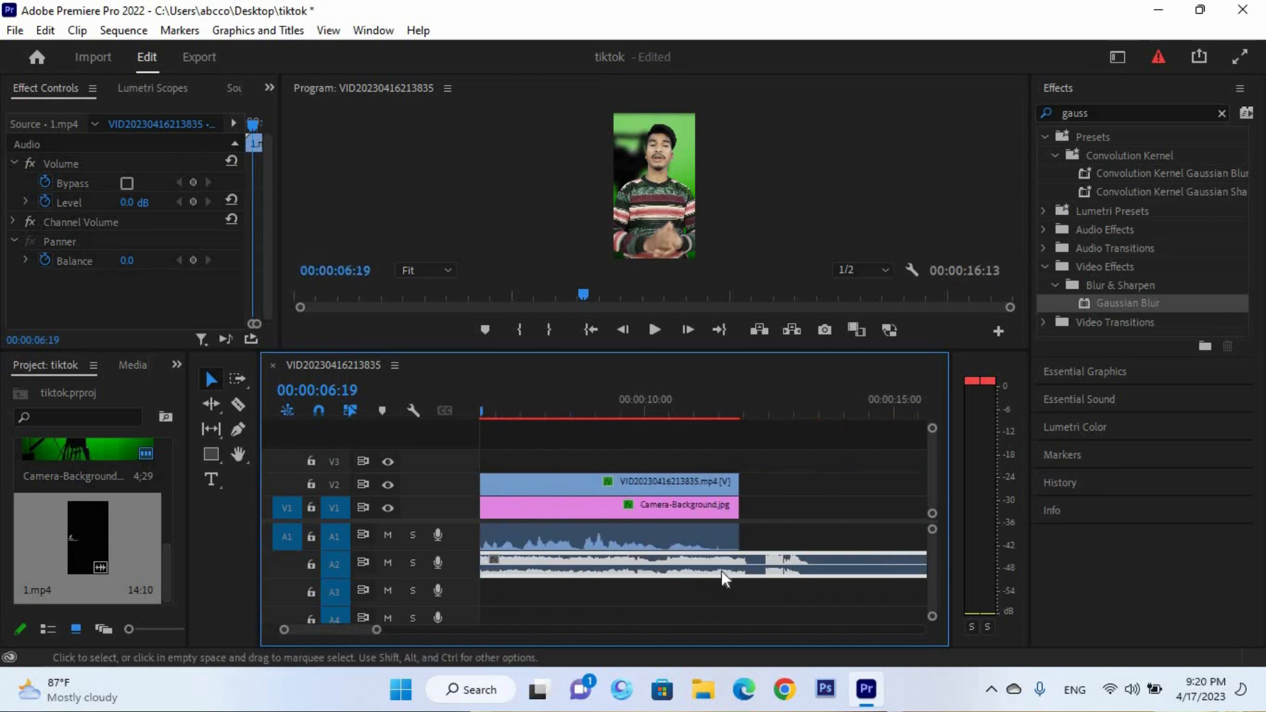
pyautogui.moveTo(702, 569); pyautogui.dragTo(683, 571)
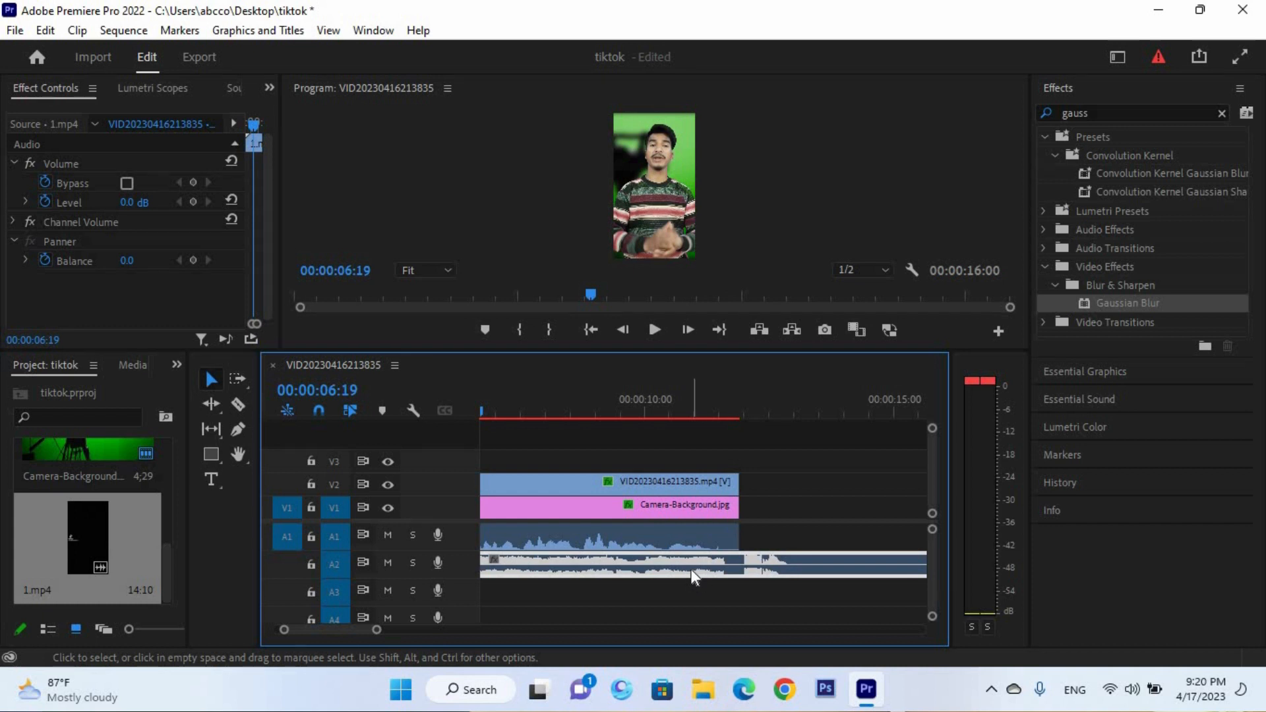
pyautogui.scroll(3, 725, 587)
# Split the music clip on track A2 at the end of the video and delete the excess part.
pyautogui.press('c')
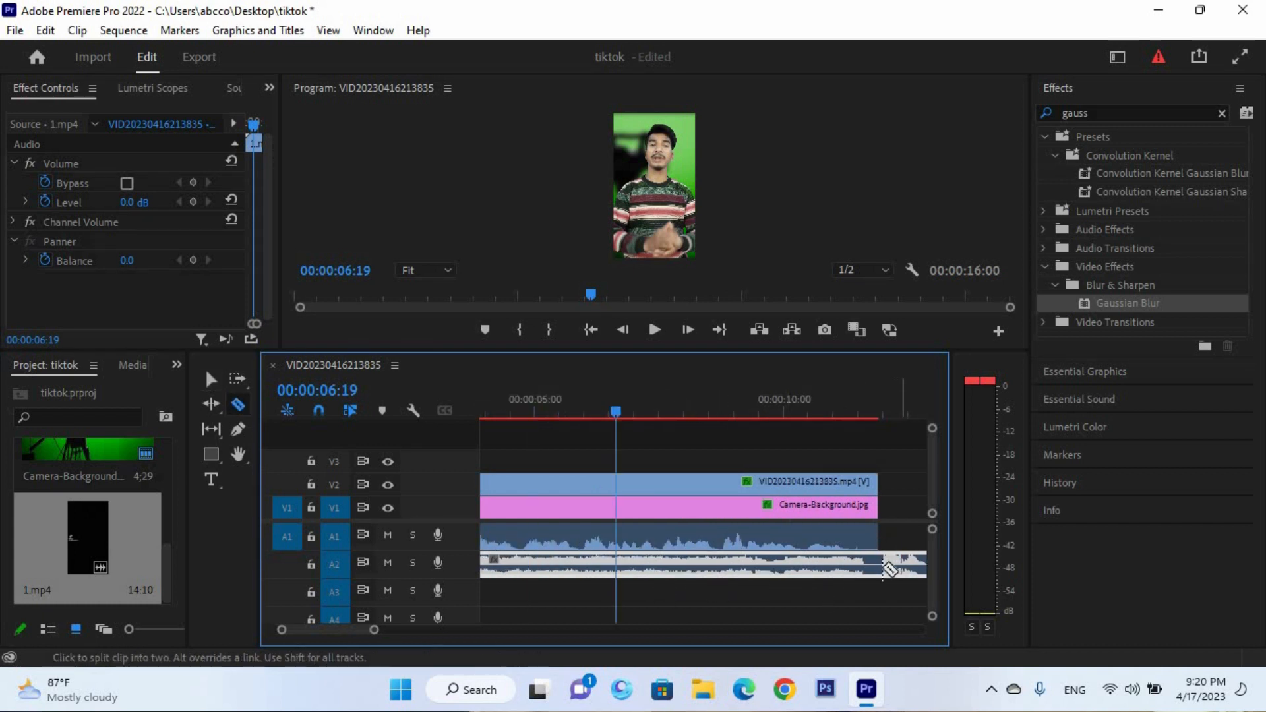
pyautogui.click(882, 565)
pyautogui.press('v')
pyautogui.click(899, 569)
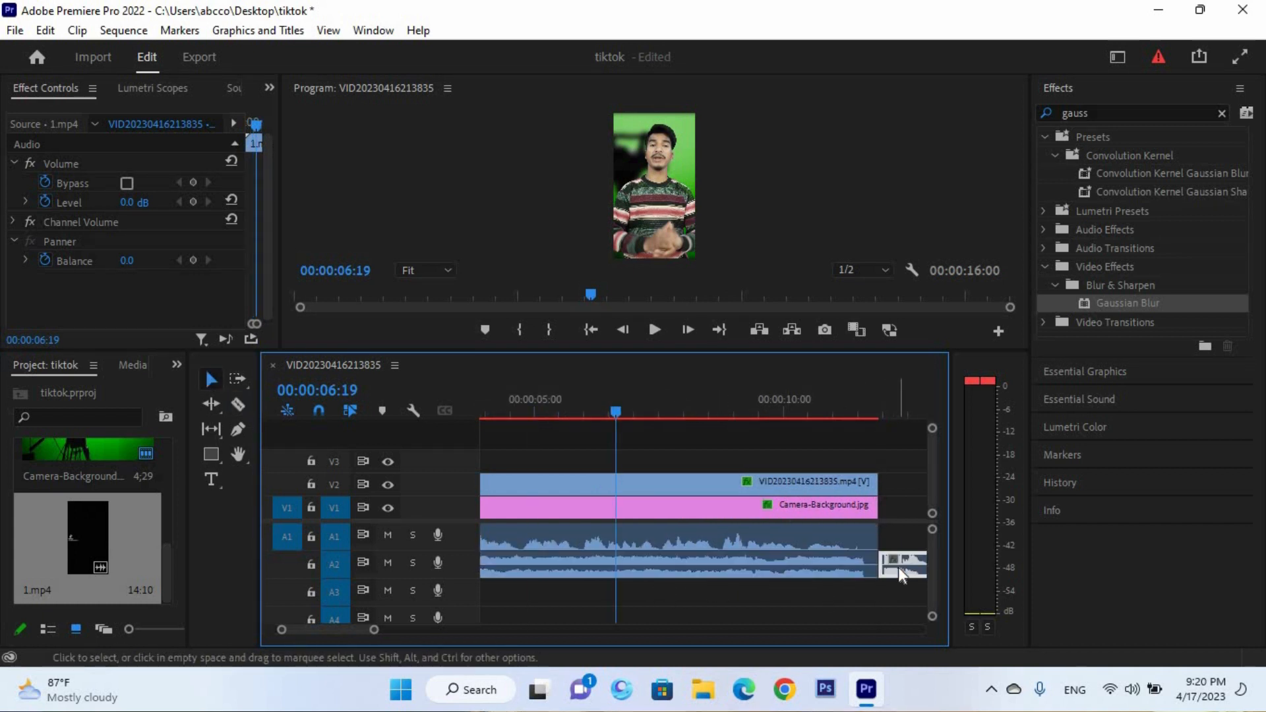
pyautogui.press('Delete')
pyautogui.moveTo(372, 631); pyautogui.dragTo(410, 631)
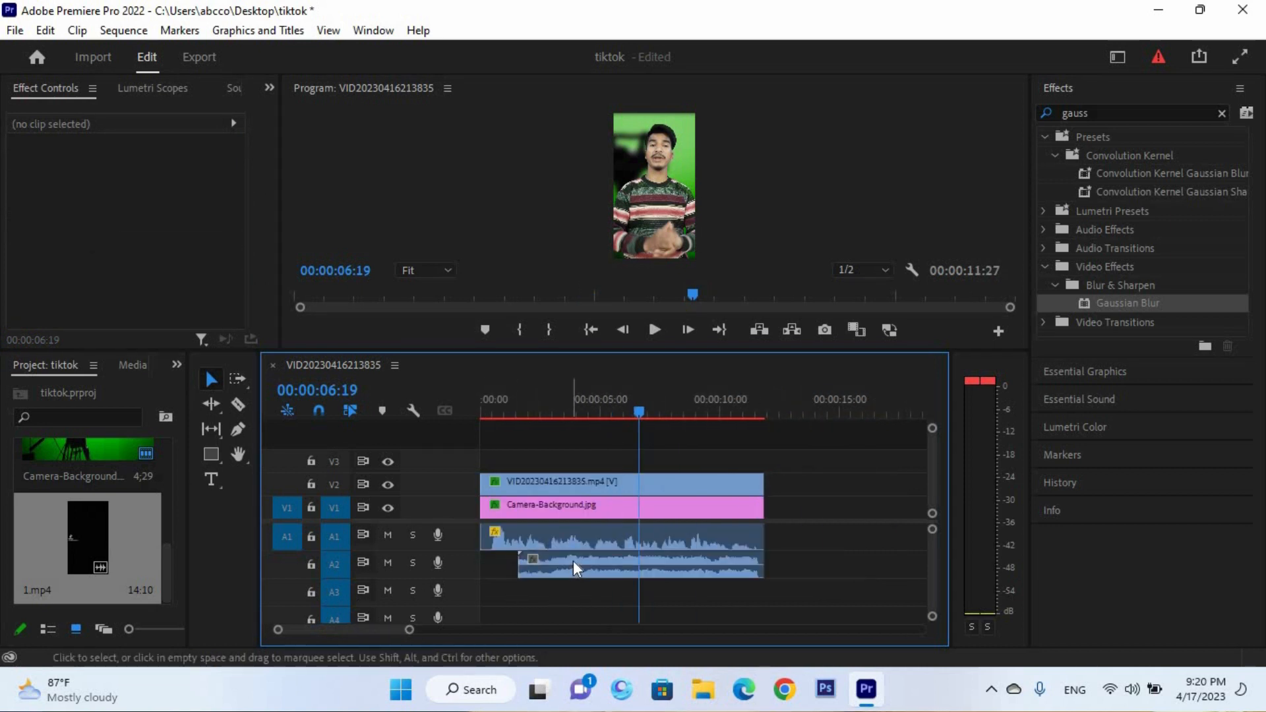
# Lower the music clip on track A2 to -13.8 dB and play the sequence from the start to check the balance.
pyautogui.moveTo(509, 403); pyautogui.dragTo(480, 421)
pyautogui.press('space')
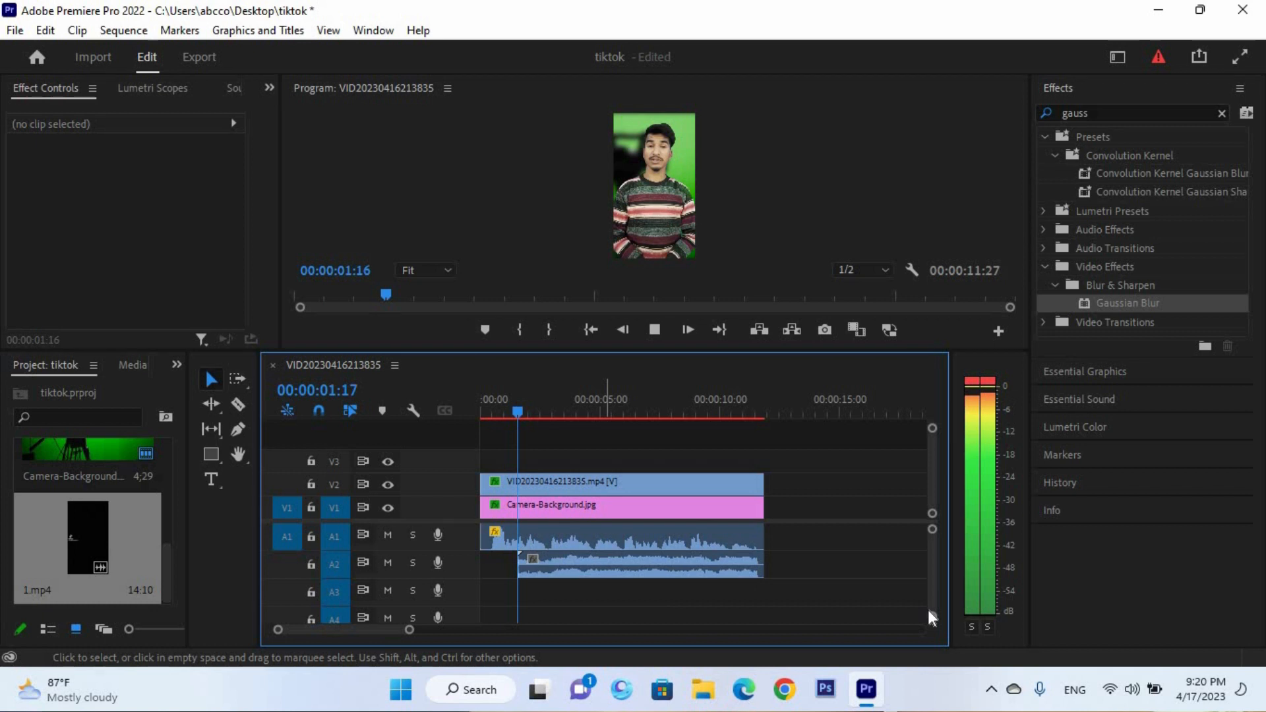
pyautogui.moveTo(929, 613); pyautogui.dragTo(932, 587)
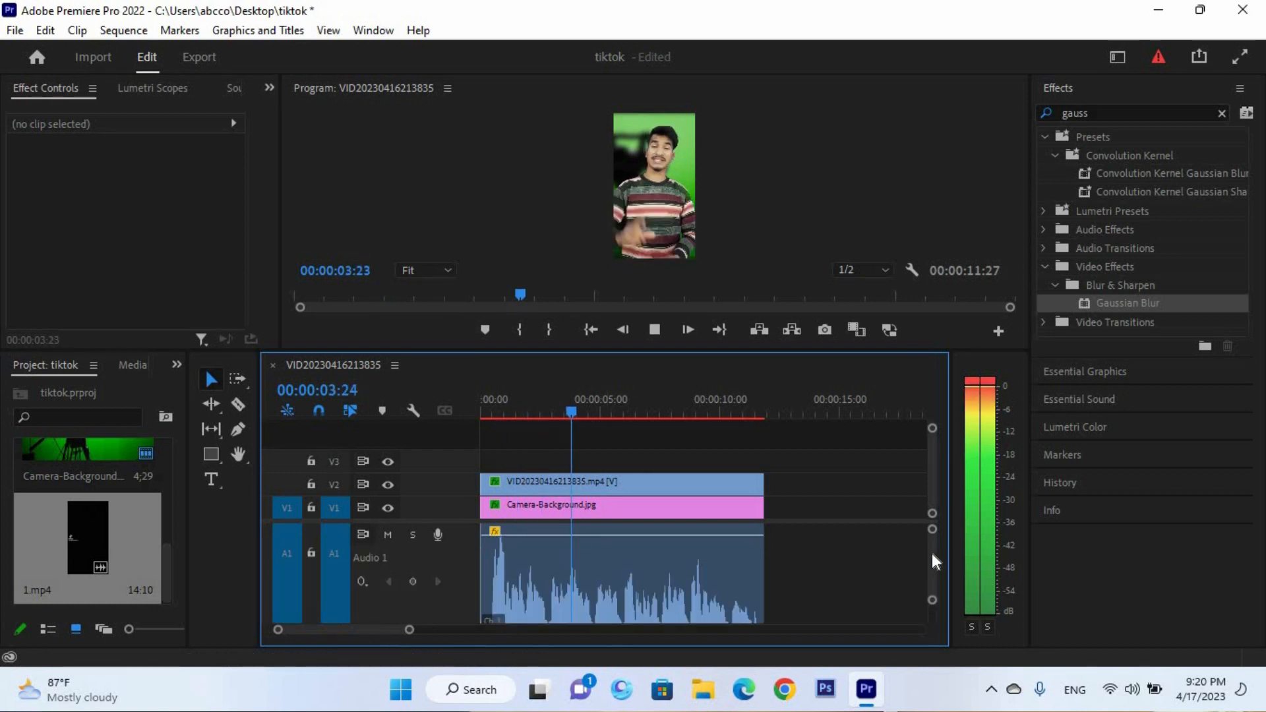
pyautogui.press('space')
pyautogui.scroll(-1, 932, 559)
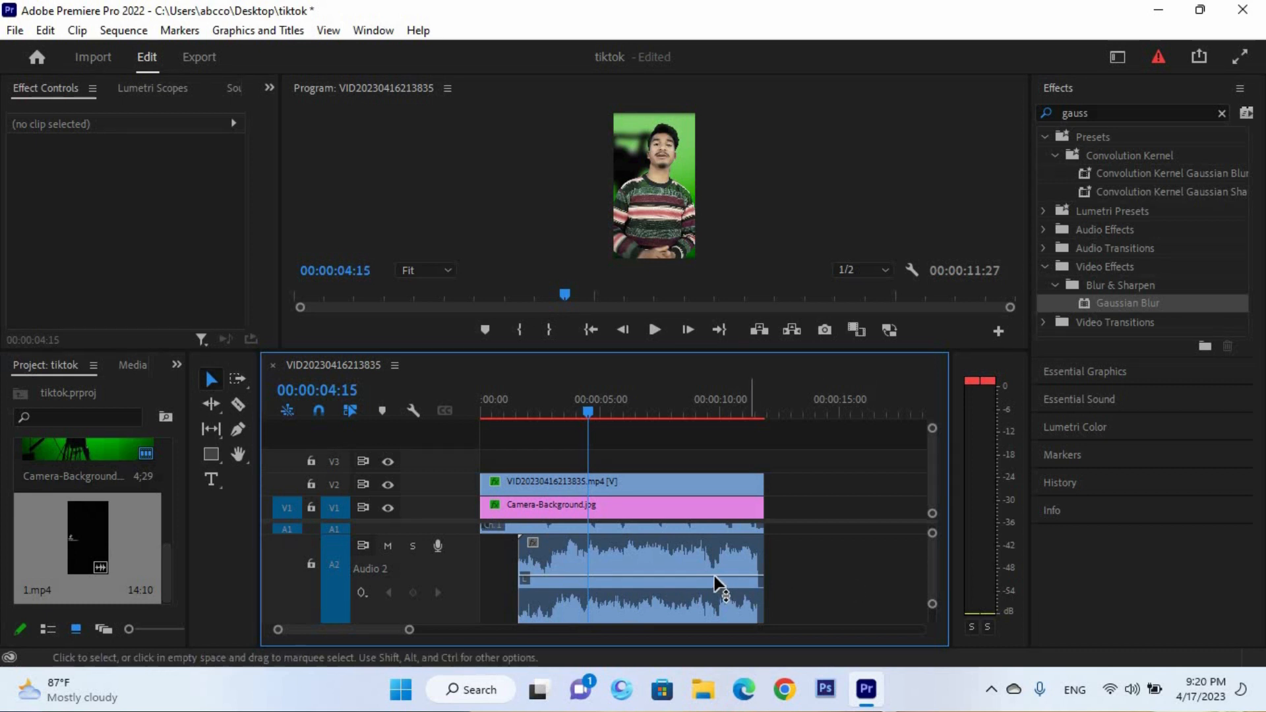
pyautogui.moveTo(705, 583); pyautogui.dragTo(705, 603)
pyautogui.press('space')
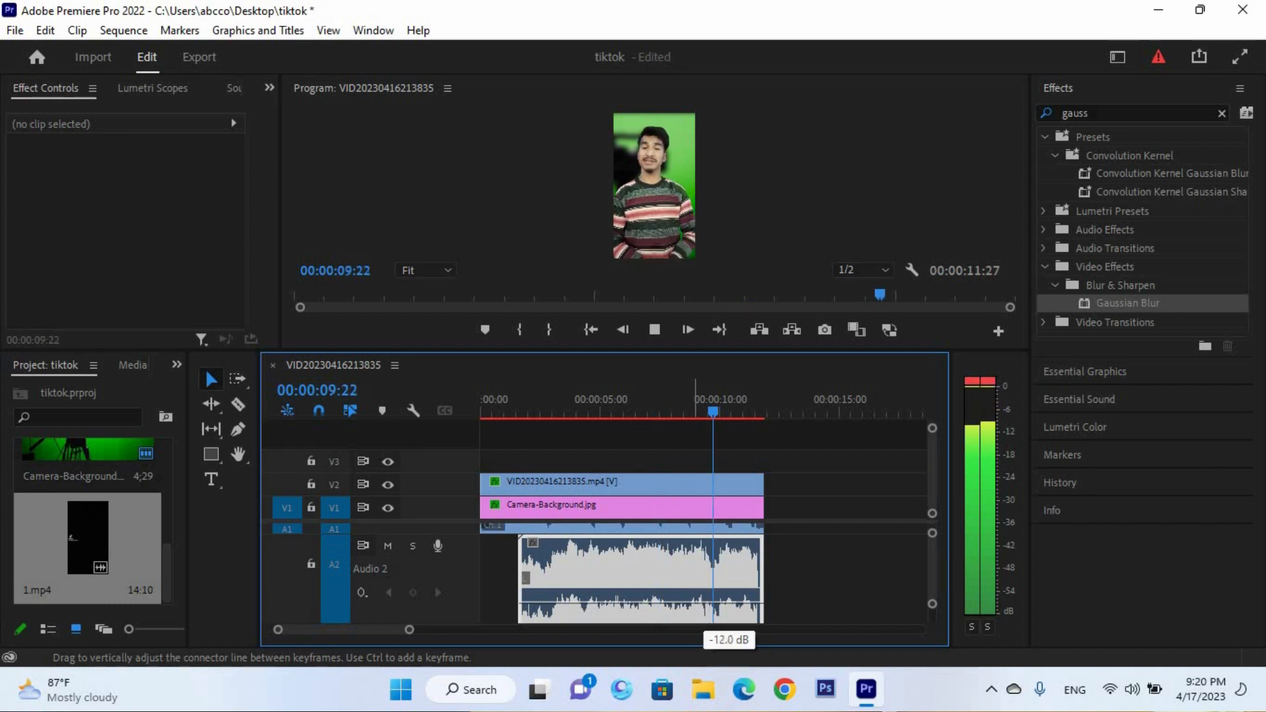
pyautogui.moveTo(705, 604); pyautogui.dragTo(707, 609)
pyautogui.press('Home')
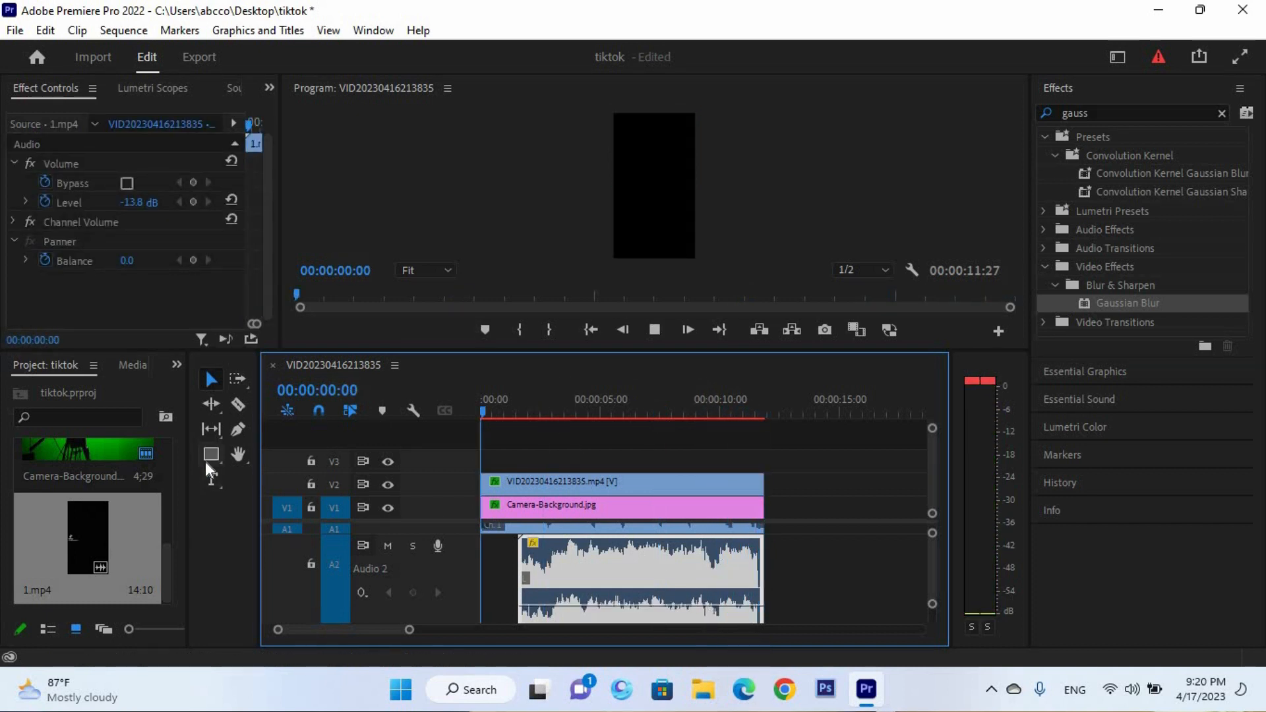
pyautogui.press('space')
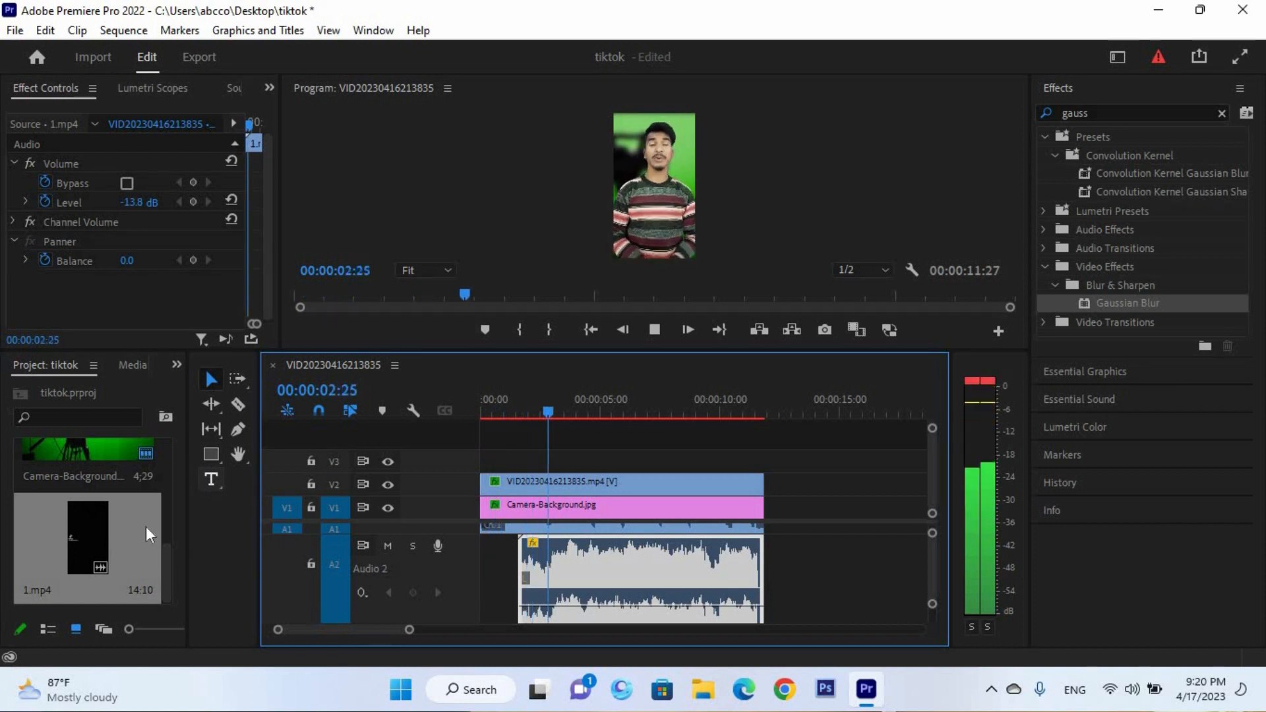
pyautogui.press('space')
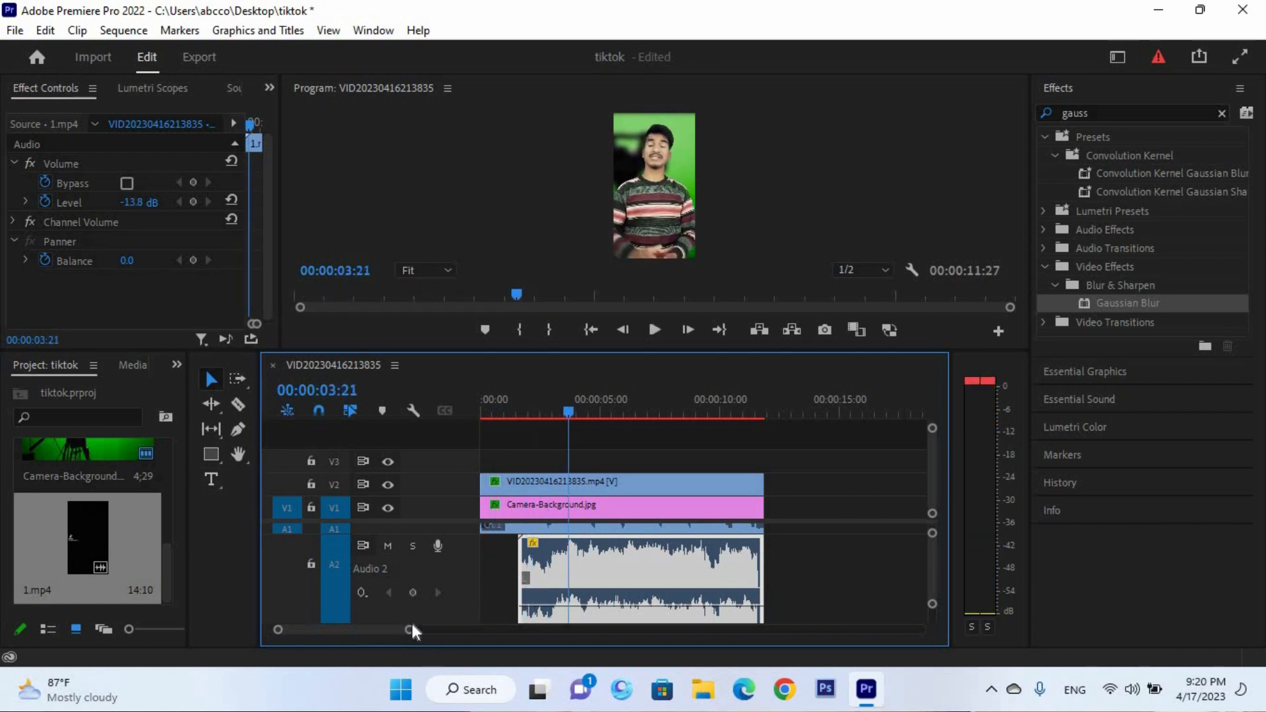
# Split the music clip on track A2 at about 00:00:02:28 and copy its first part to the sequence start to fill the gap.
pyautogui.moveTo(379, 638); pyautogui.dragTo(377, 639)
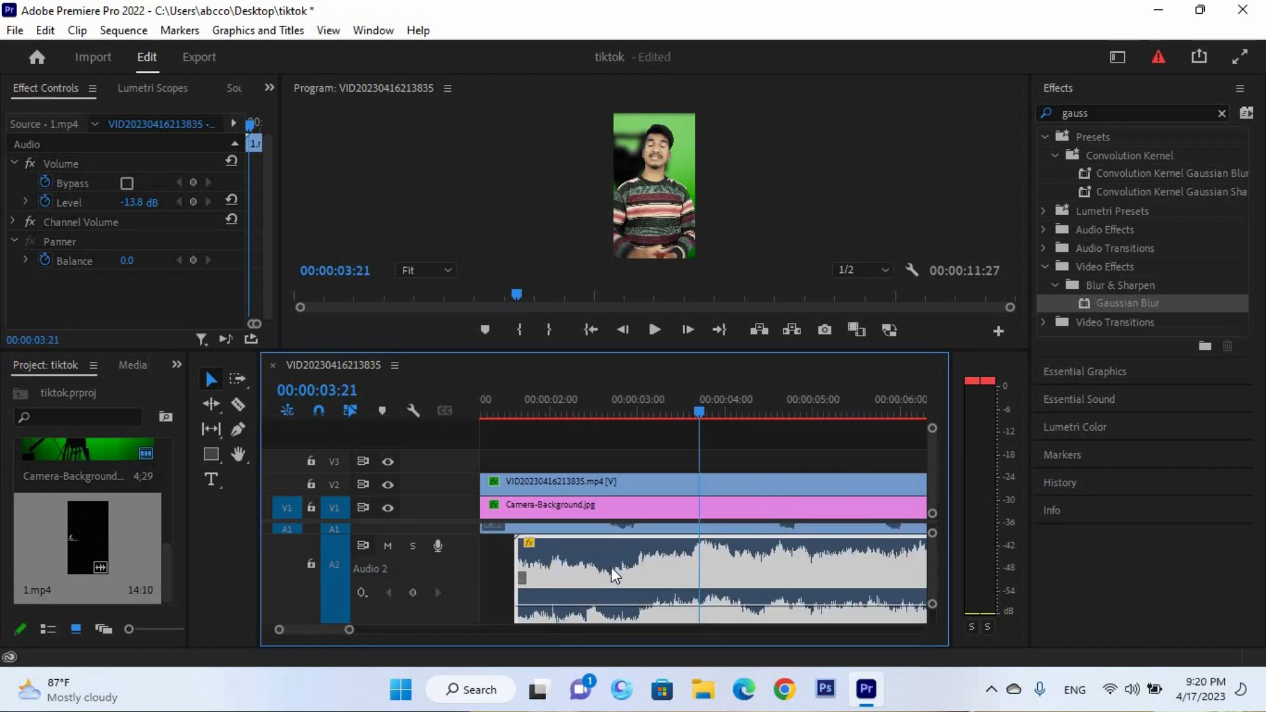
pyautogui.scroll(3, 613, 573)
pyautogui.press('c')
pyautogui.click(735, 575)
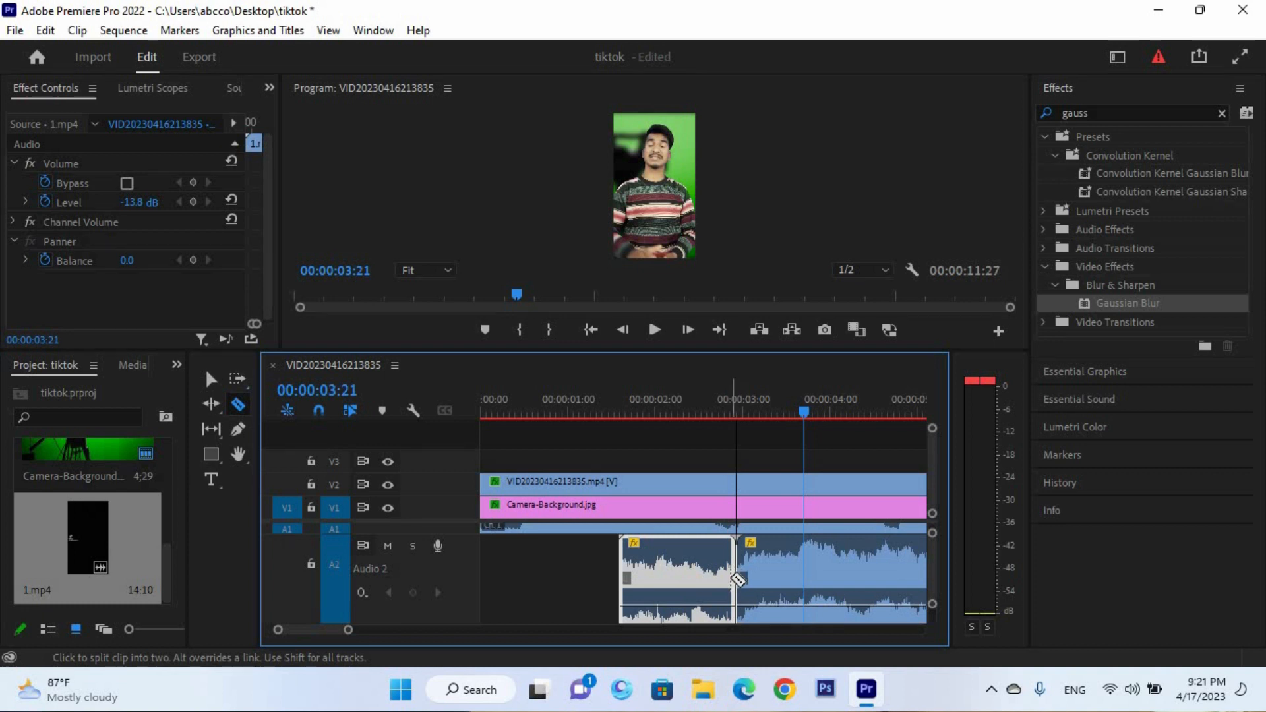
pyautogui.press('v')
pyautogui.moveTo(696, 574); pyautogui.dragTo(653, 580)
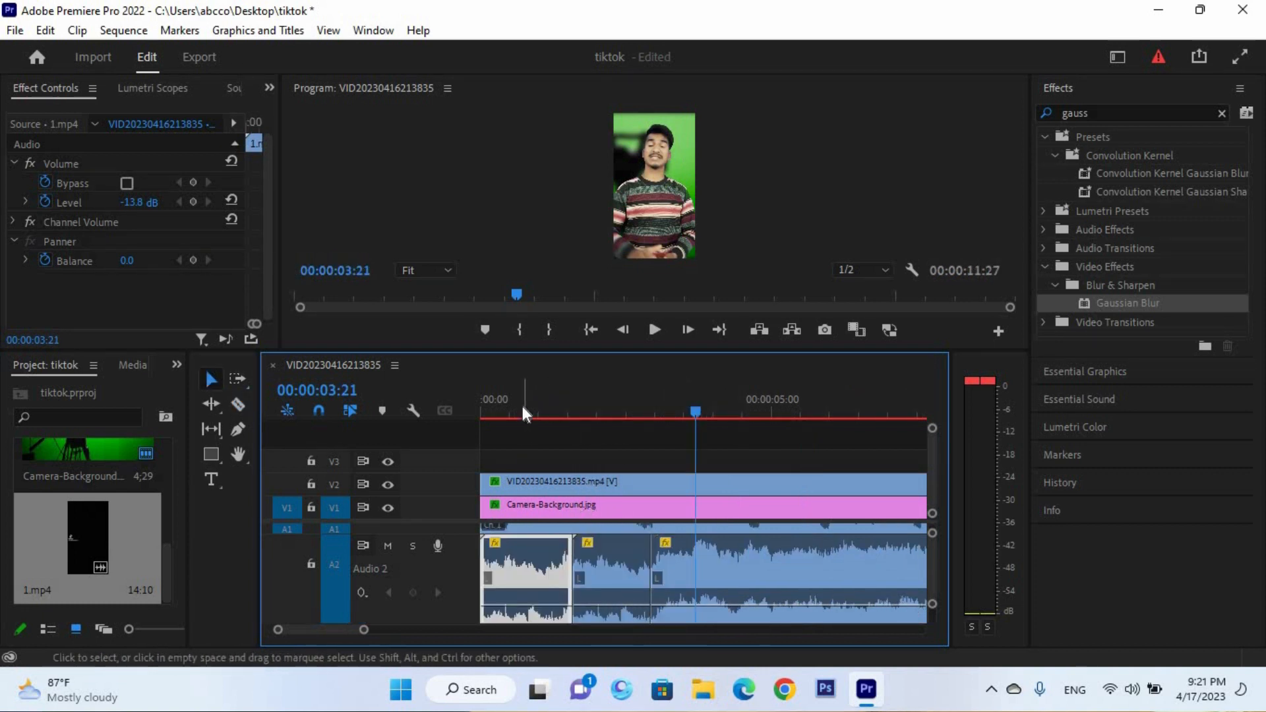
# Play the sequence from start to end to check the filled-in music against the voice.
pyautogui.press('Home')
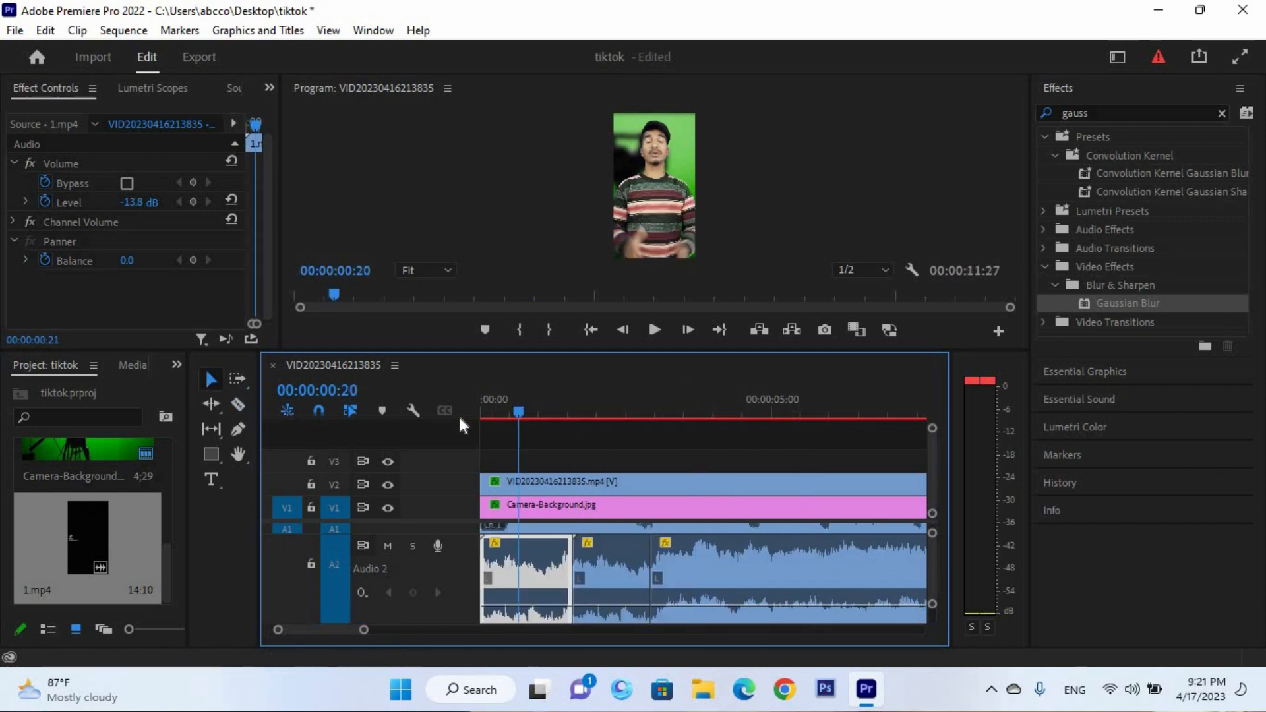
pyautogui.press('space')
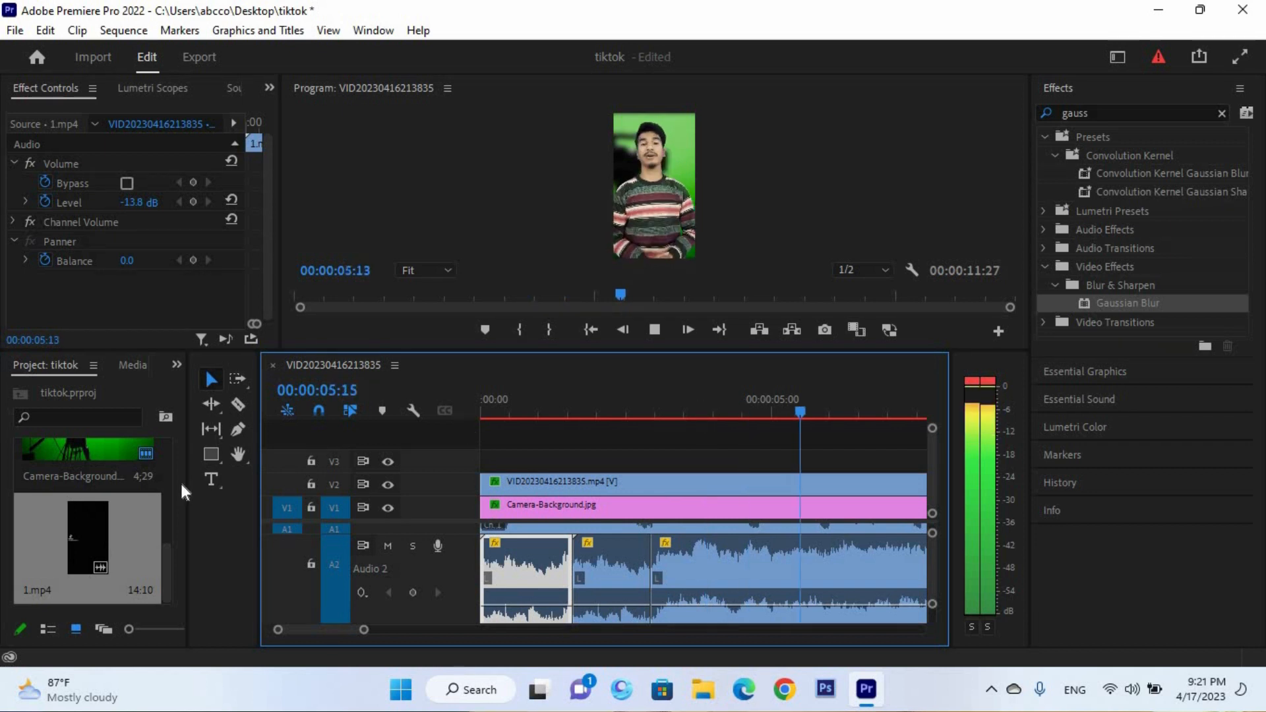
pyautogui.moveTo(366, 631); pyautogui.dragTo(374, 631)
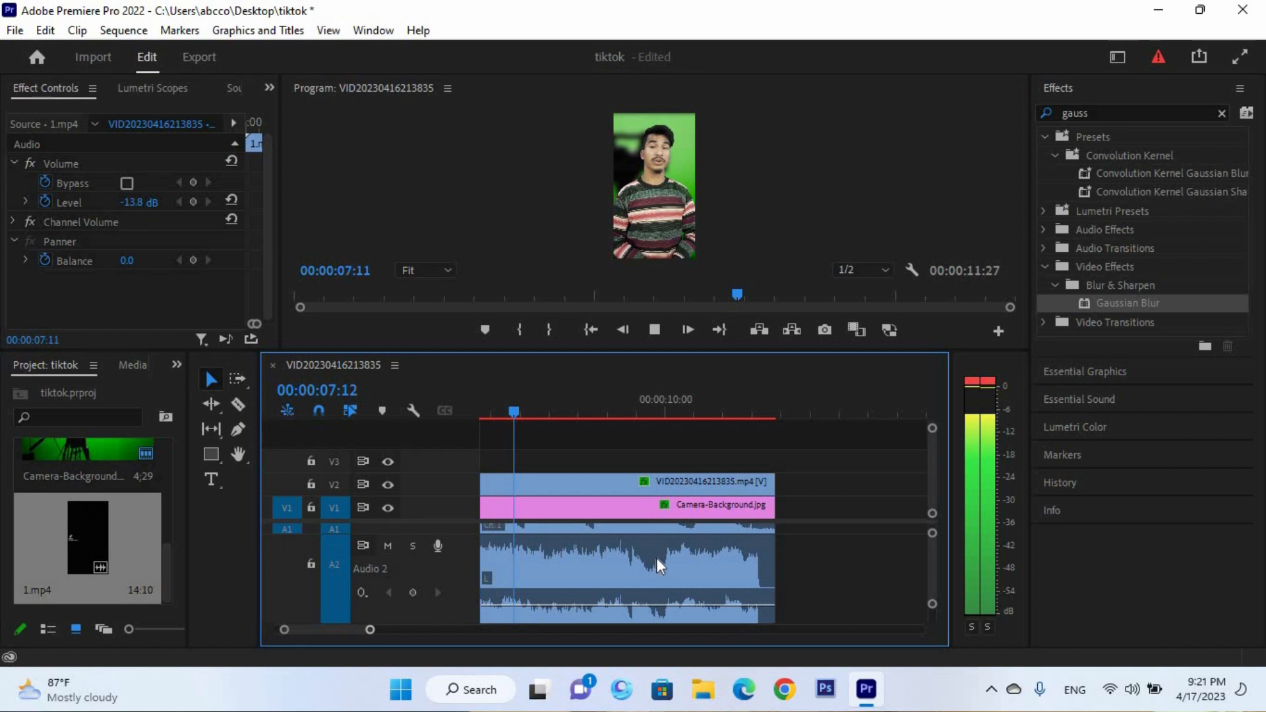
pyautogui.press('-')
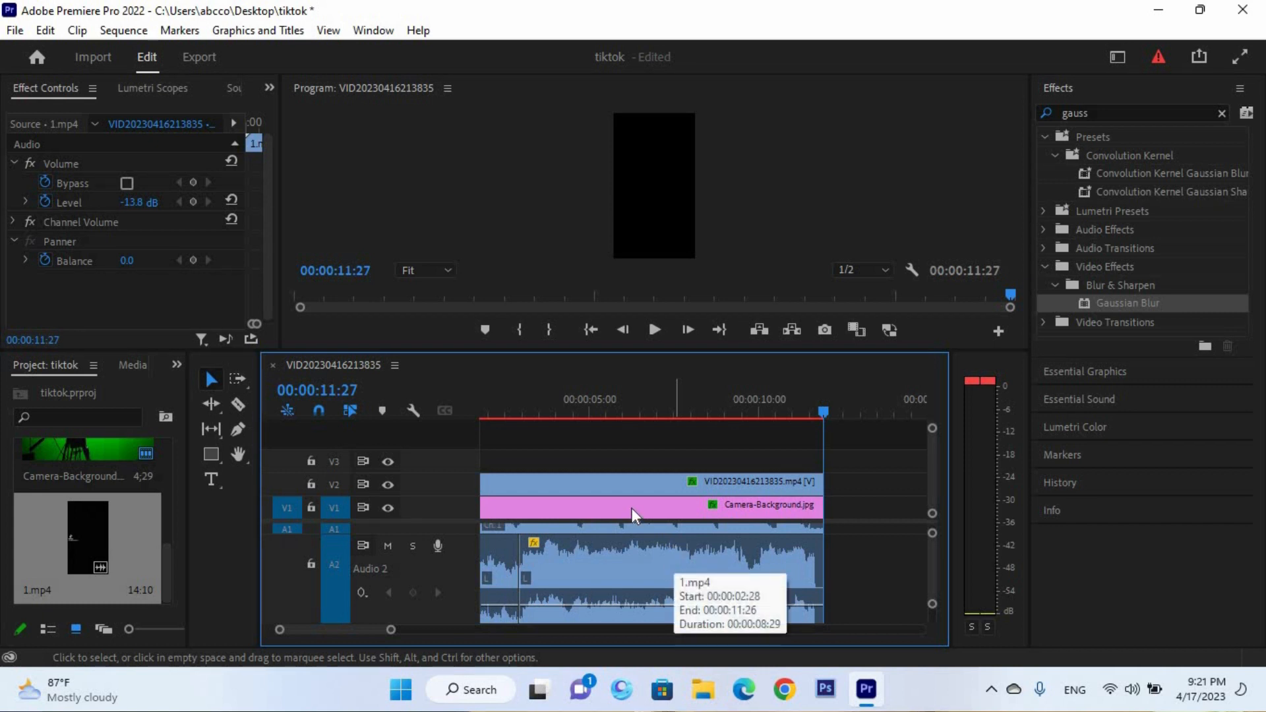
pyautogui.click(559, 410)
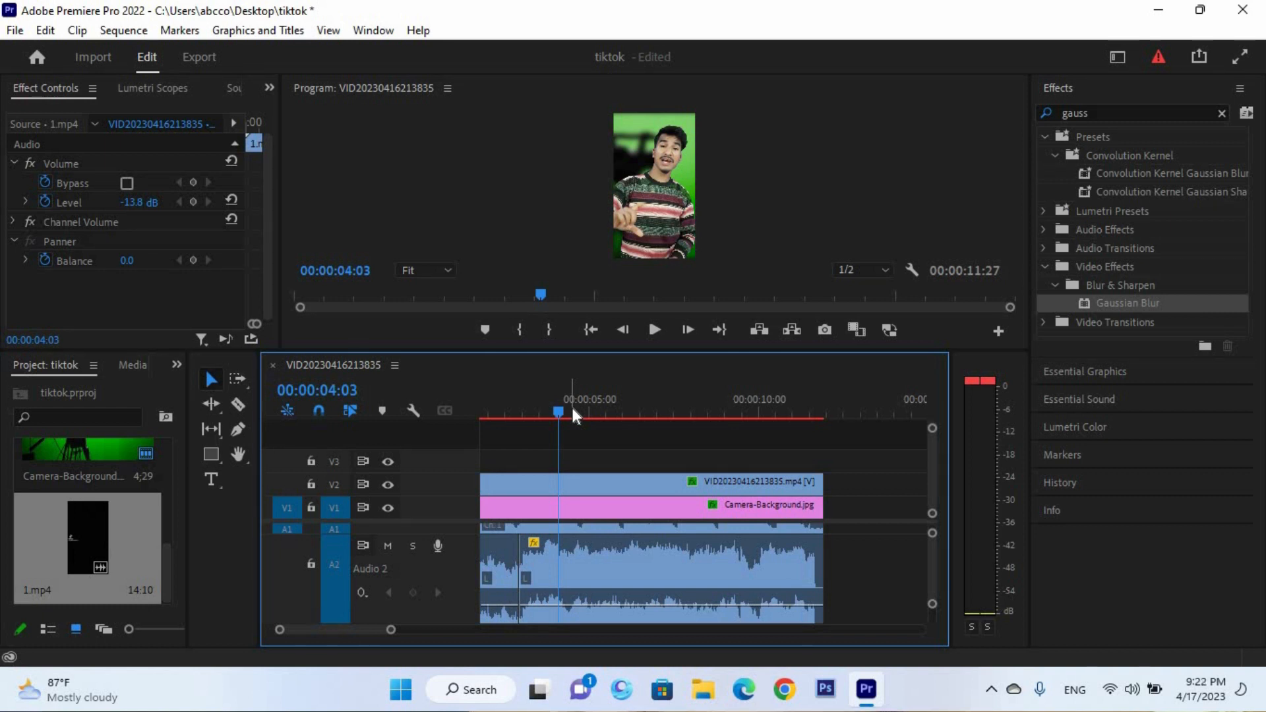
pyautogui.click(640, 447)
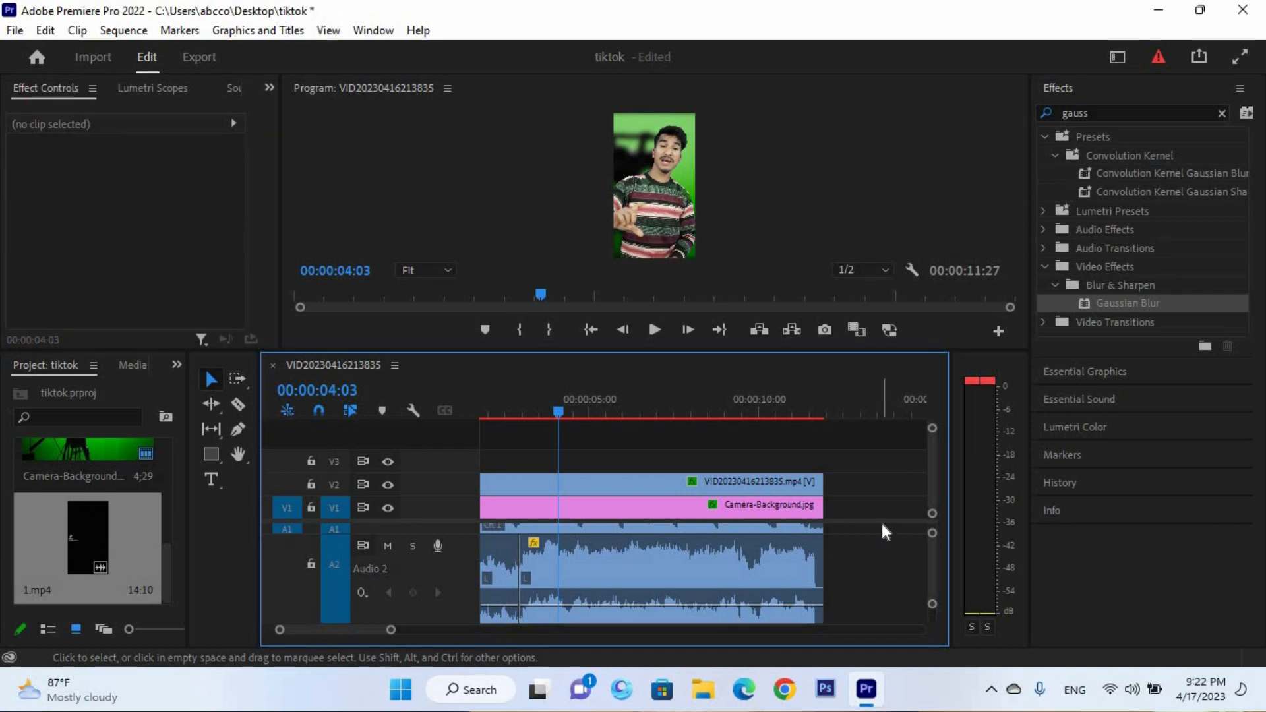
# Quick-export the sequence to the Desktop as "Tiktok 1" with the Match Source - Adaptive High Bitrate preset.
pyautogui.click(1201, 55)
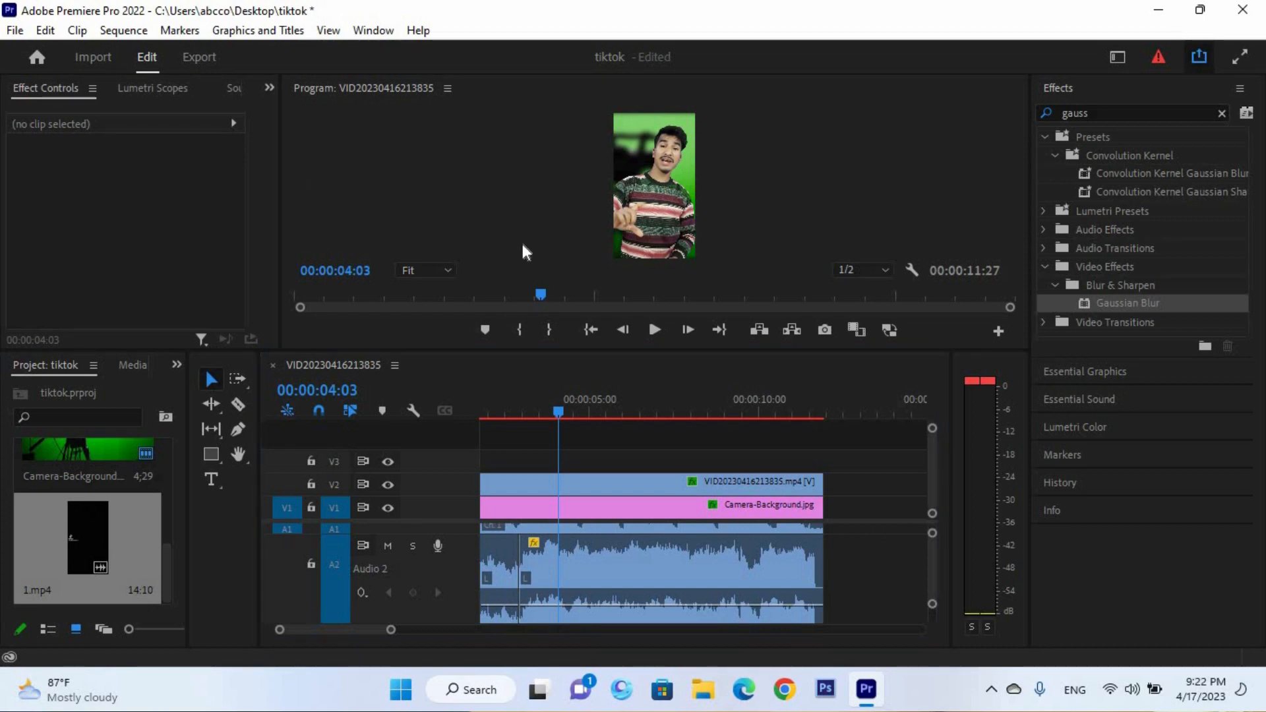
pyautogui.click(942, 158)
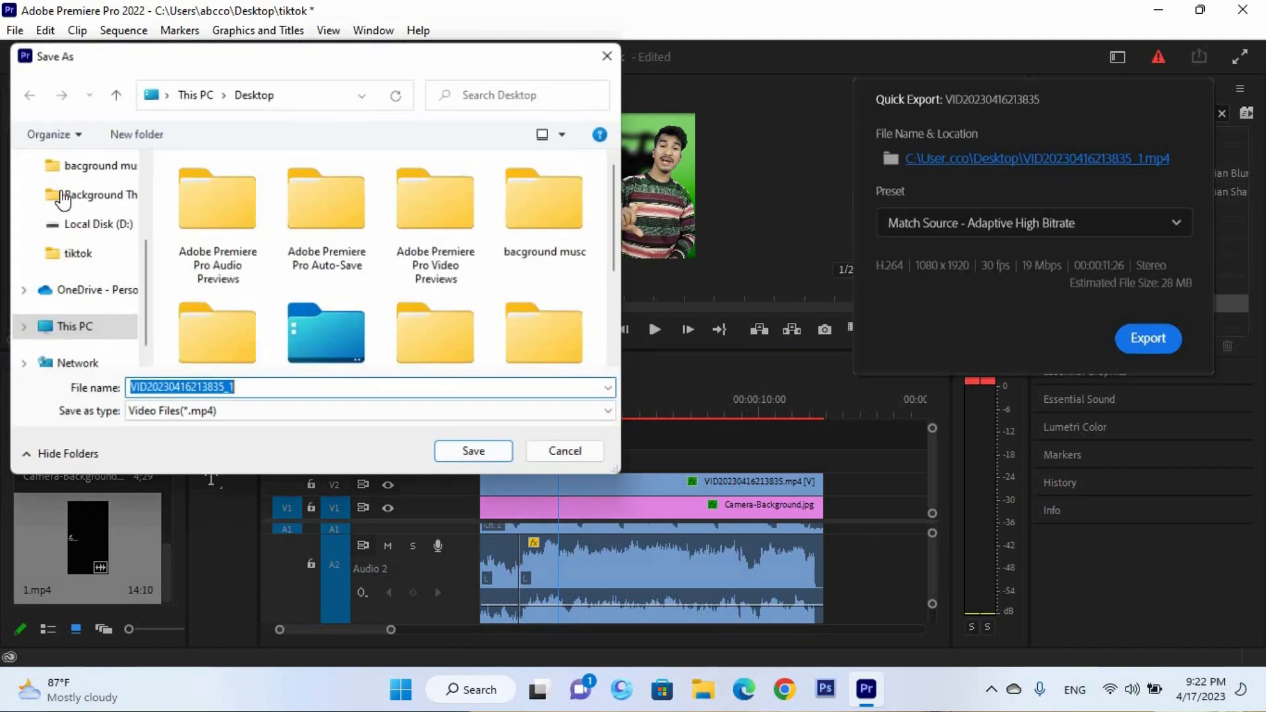
pyautogui.scroll(3, 109, 251)
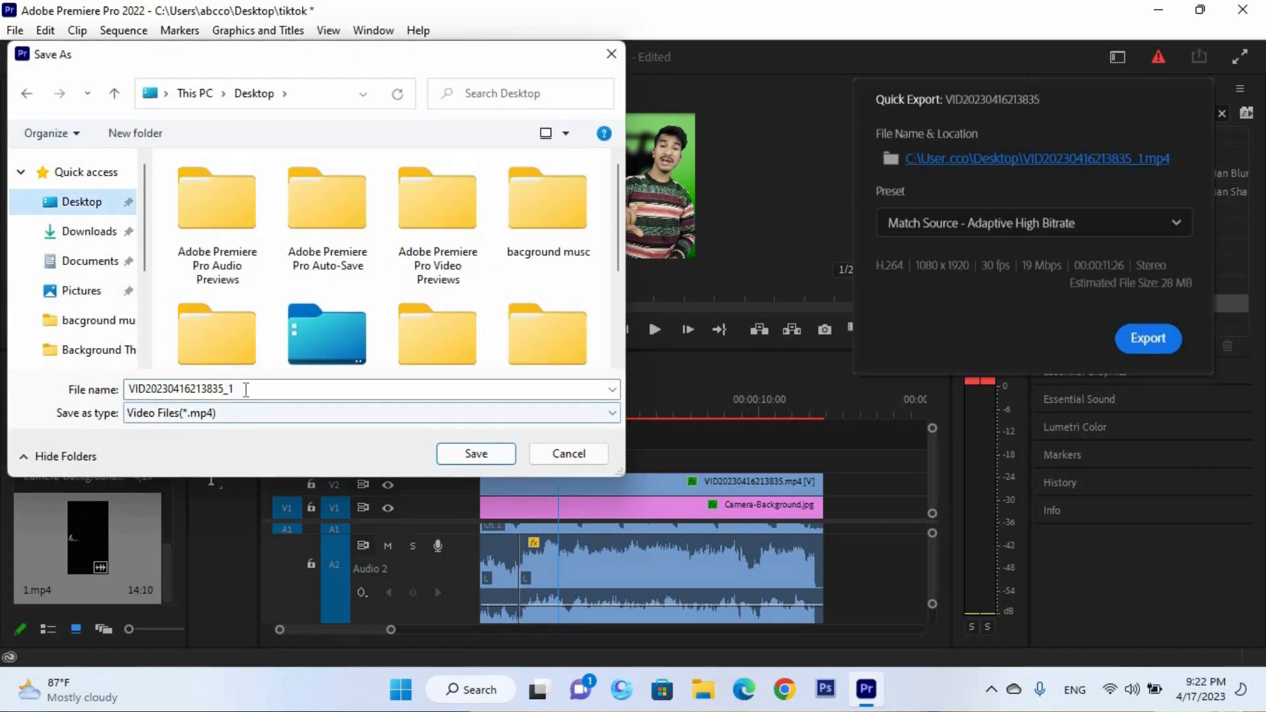
pyautogui.write('T')
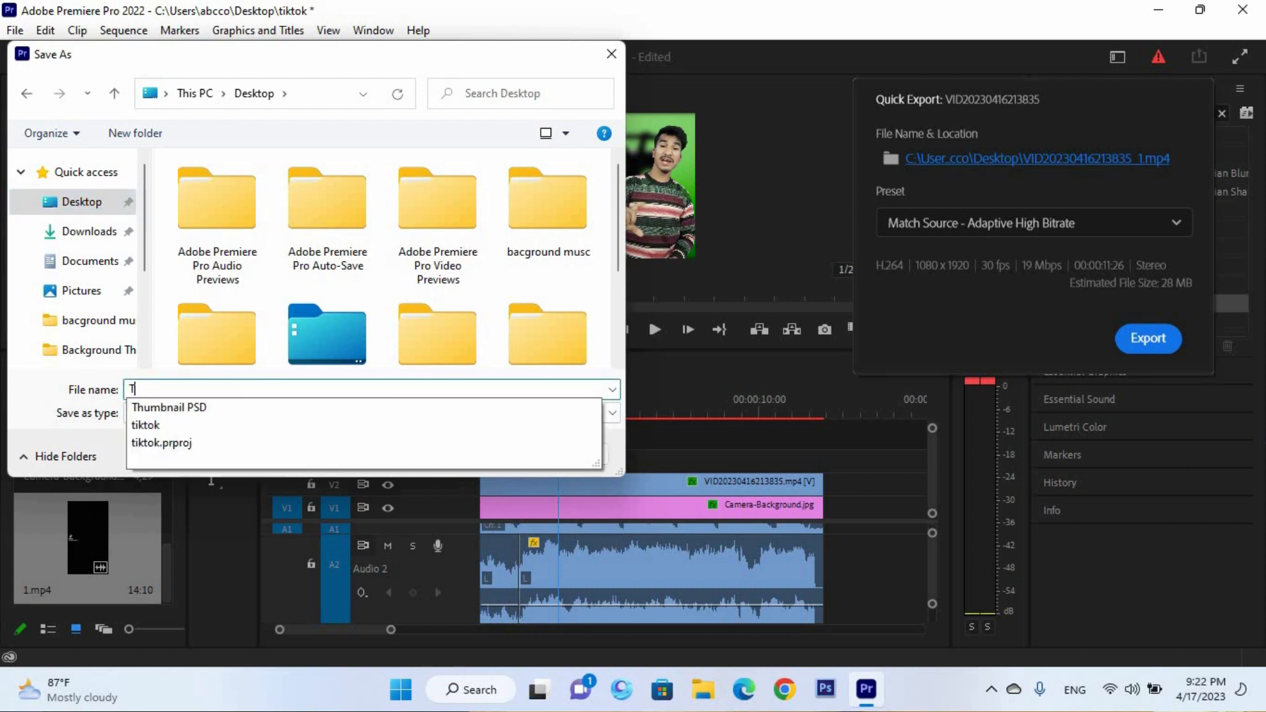
pyautogui.write('iktok')
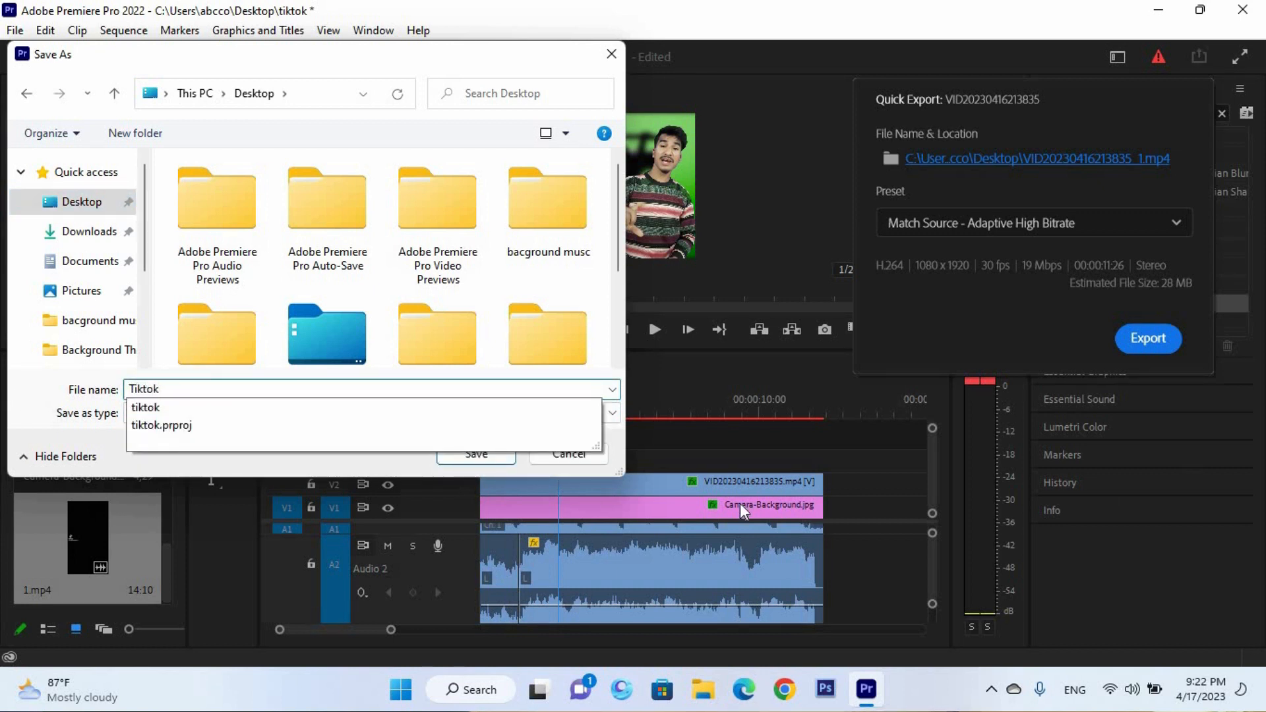
pyautogui.write(' 1')
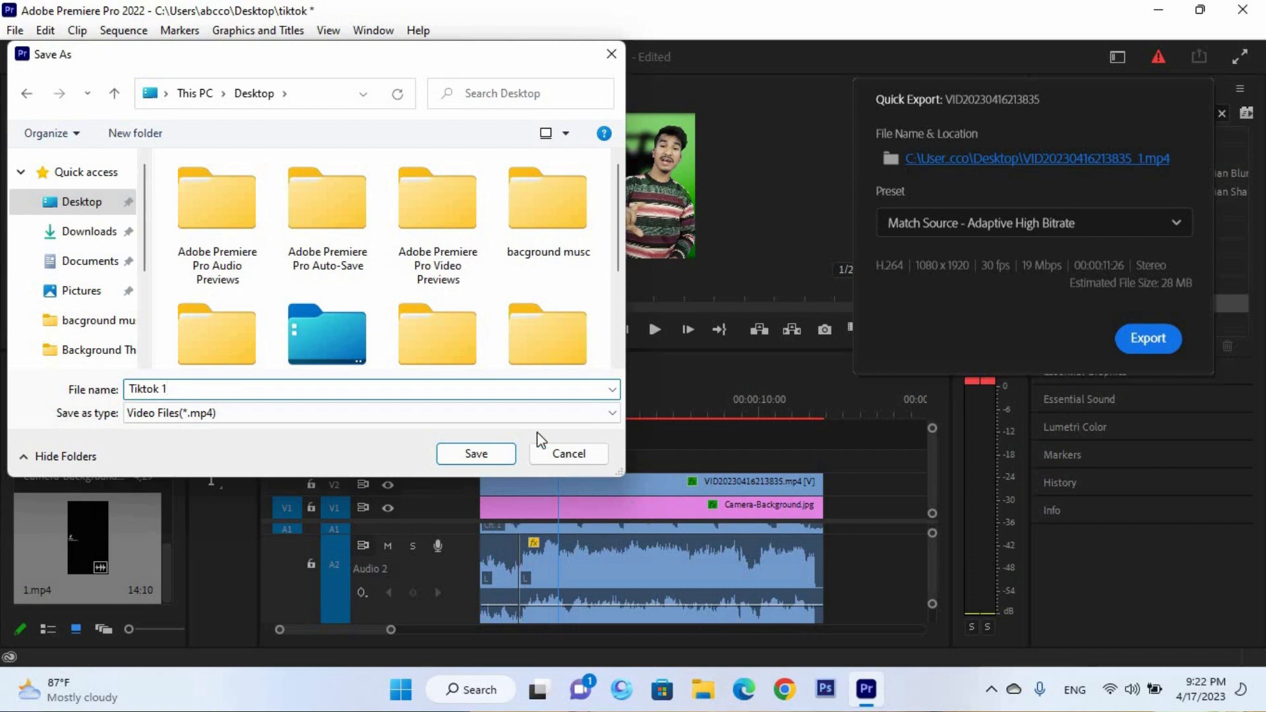
pyautogui.click(477, 460)
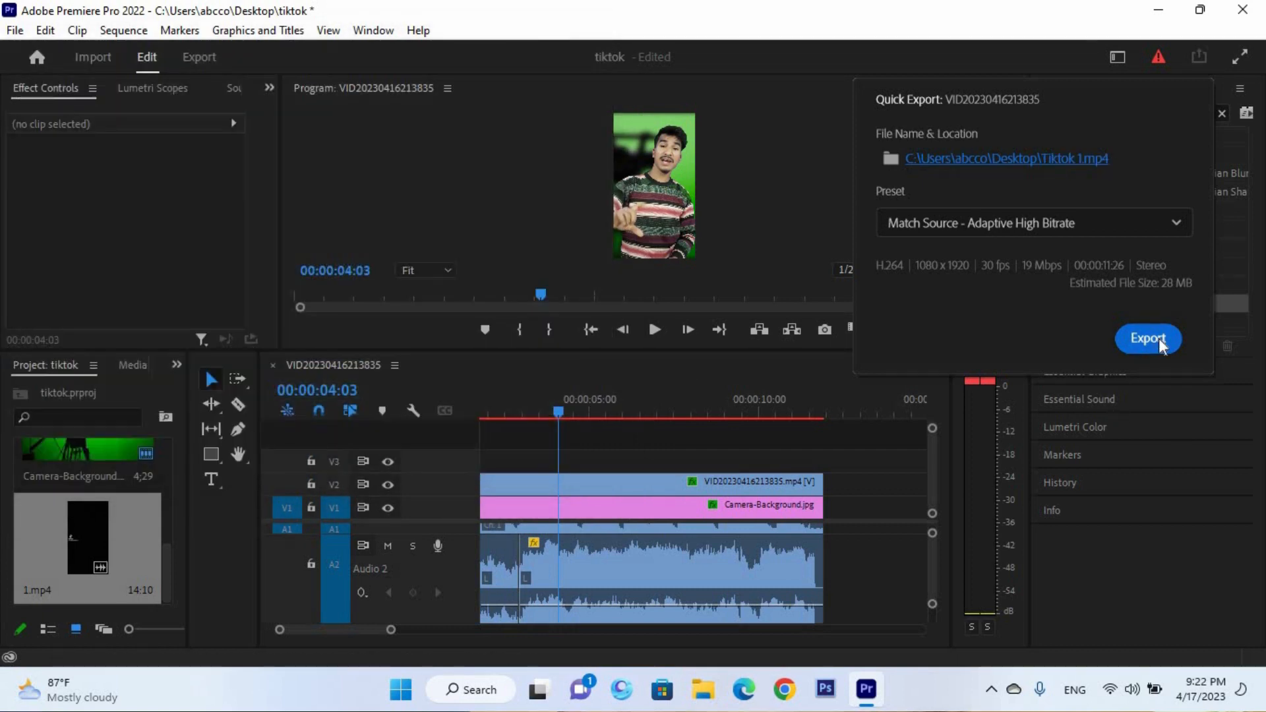
pyautogui.click(1159, 338)
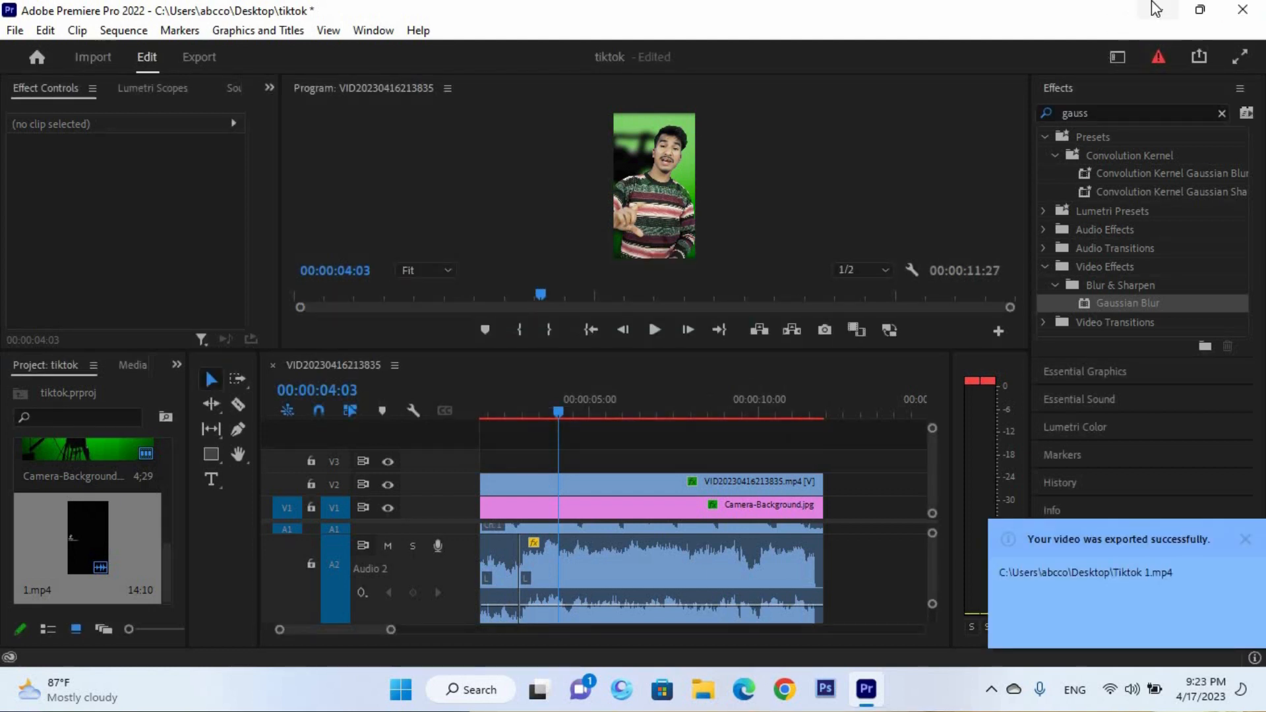
# Watch the exported Tiktok 1 video from the desktop, close the player and return to Premiere Pro.
pyautogui.click(1201, 9)
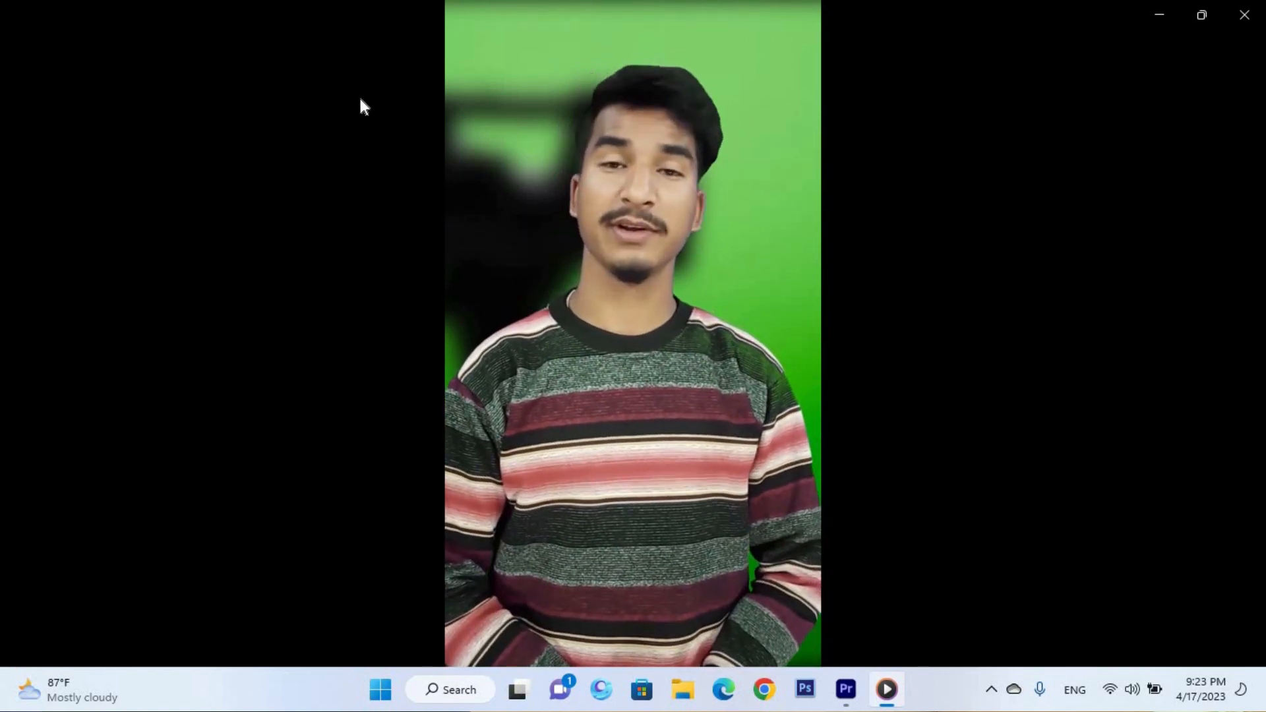
pyautogui.click(1249, 11)
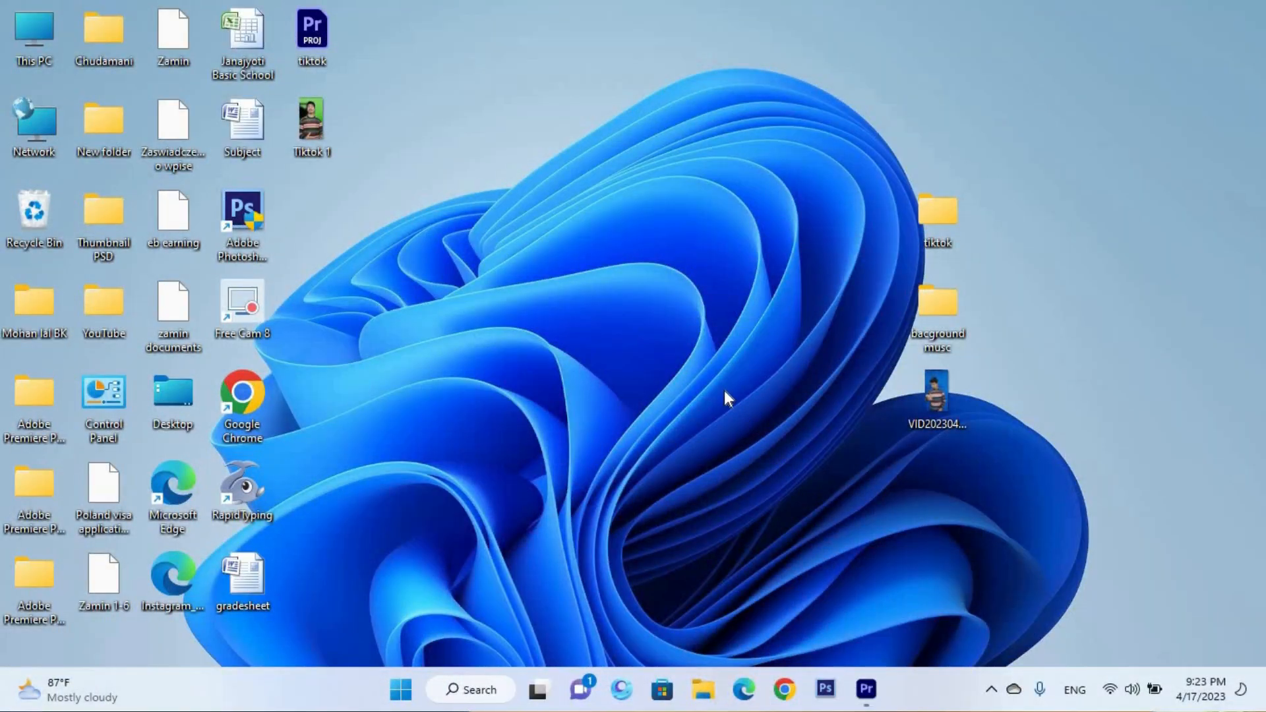
pyautogui.click(866, 693)
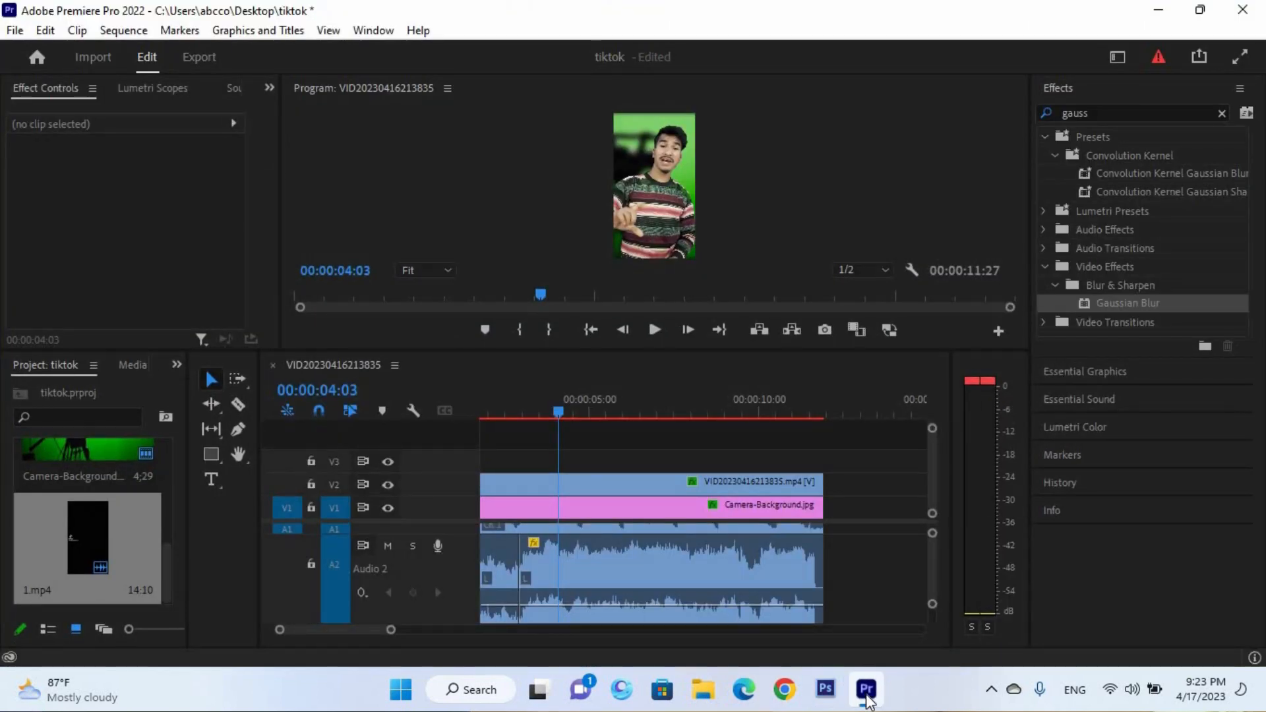
# Apply the Bass effect from the Filter and EQ audio effects to the VID20230416213835.mp4 clip and look for its settings.
pyautogui.moveTo(546, 411); pyautogui.dragTo(459, 414)
pyautogui.moveTo(933, 608); pyautogui.dragTo(932, 575)
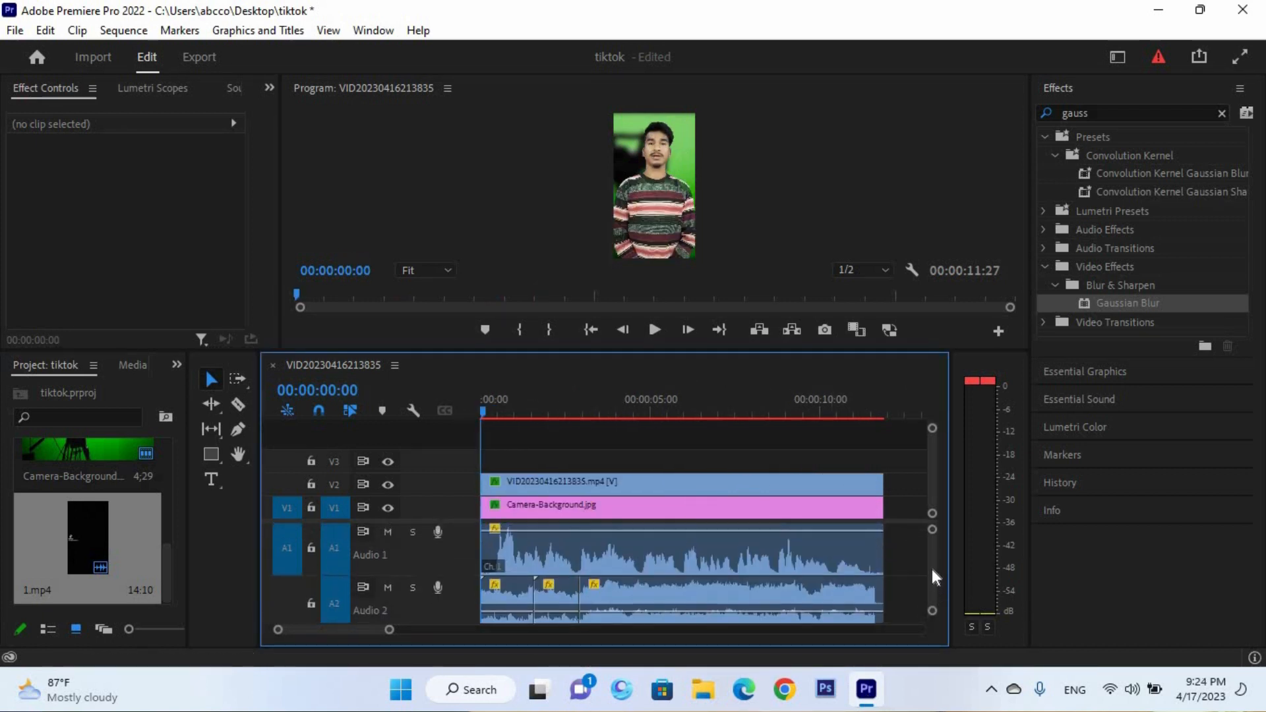
pyautogui.click(1117, 113)
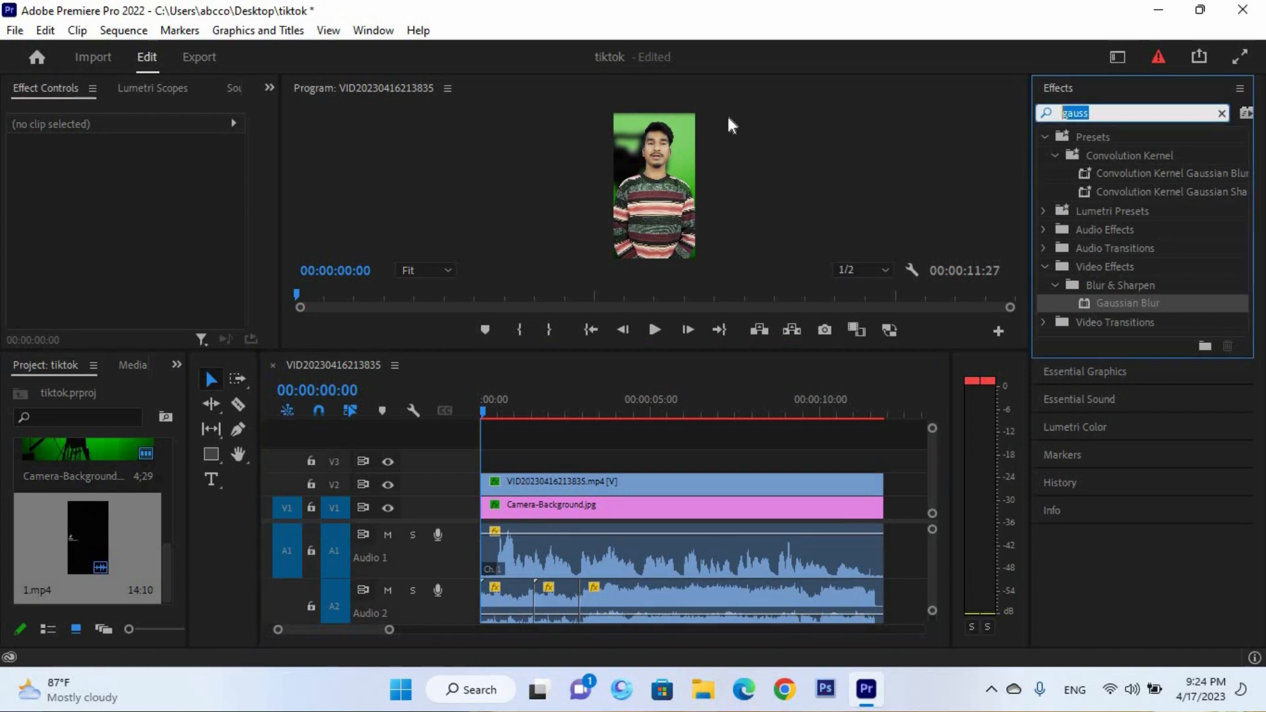
pyautogui.press('BackSpace')
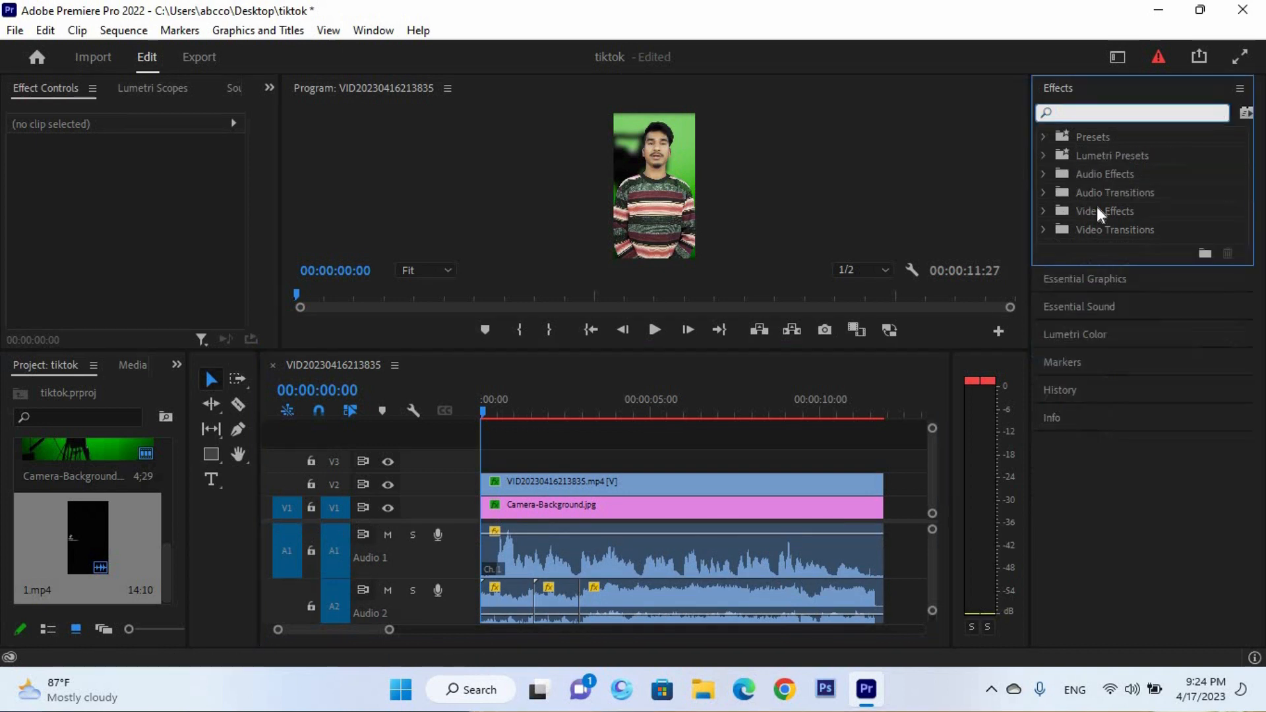
pyautogui.click(1043, 173)
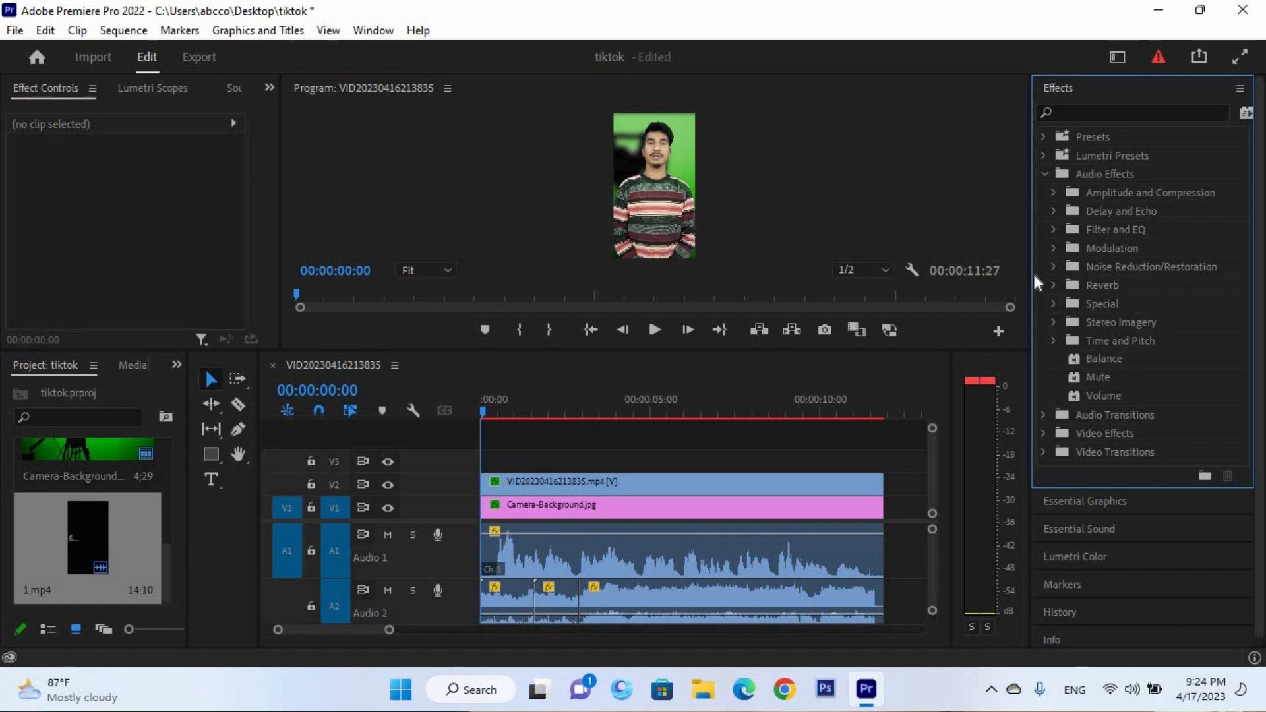
pyautogui.click(1054, 230)
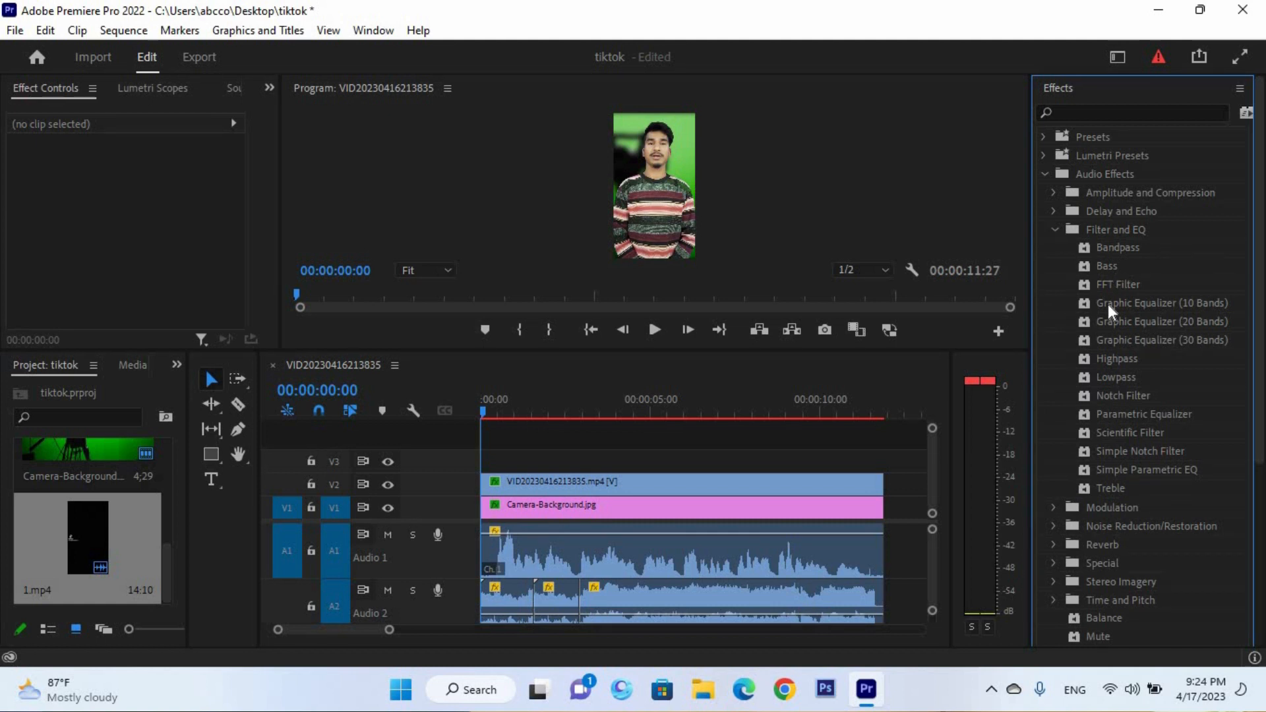
pyautogui.click(1115, 267)
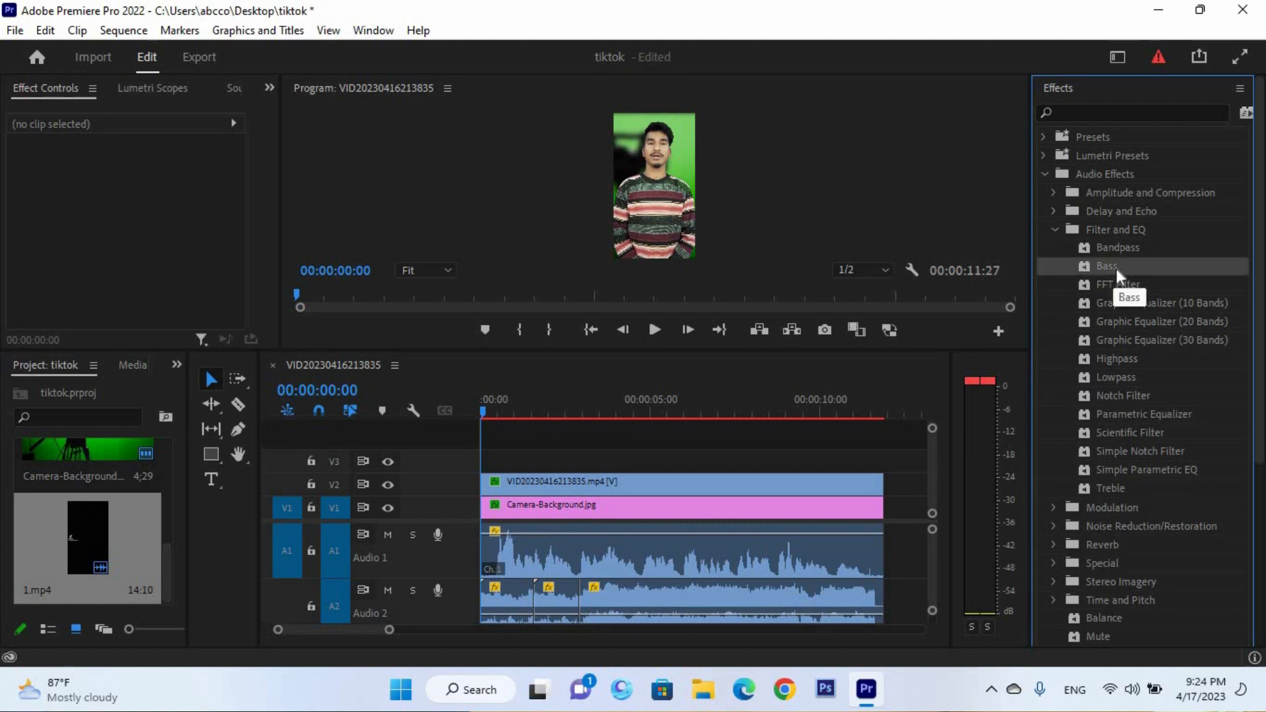
pyautogui.moveTo(1116, 267); pyautogui.dragTo(623, 485)
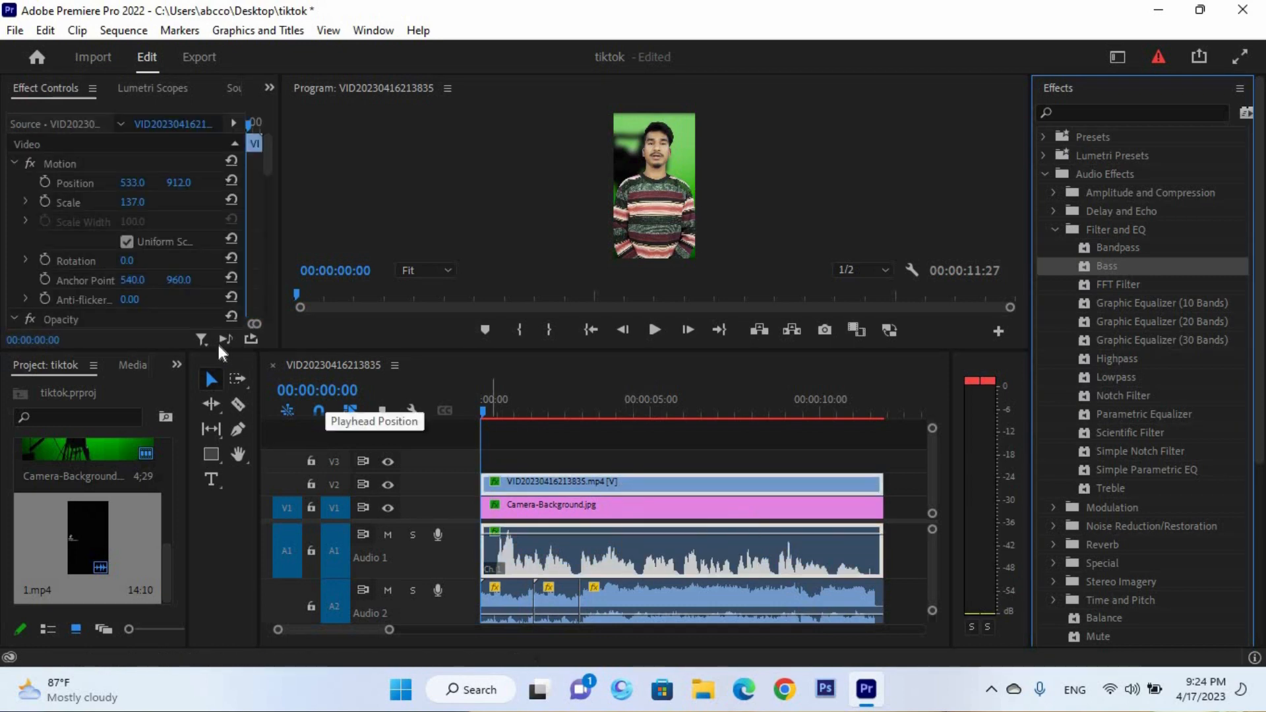
pyautogui.scroll(-4, 173, 222)
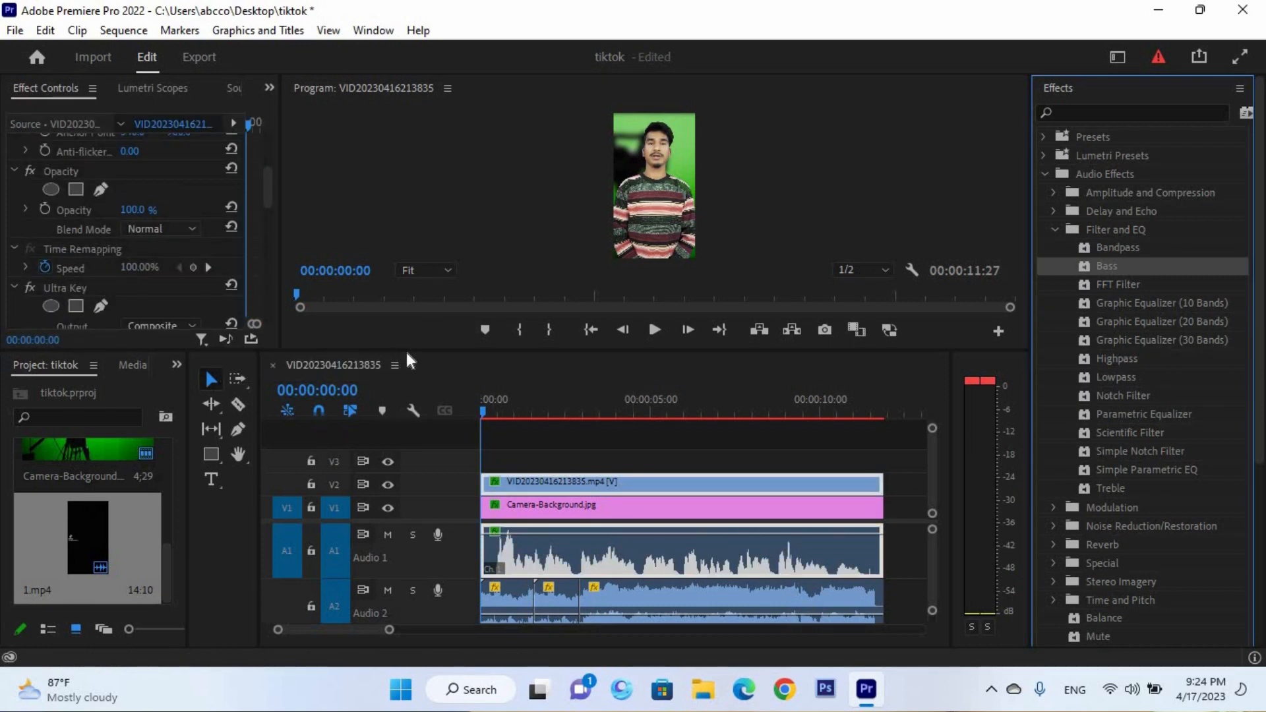
# Enlarge the clip's effect settings area, bring up the Bass effect's parameters and play the sequence to hear the voice.
pyautogui.moveTo(413, 348); pyautogui.dragTo(413, 426)
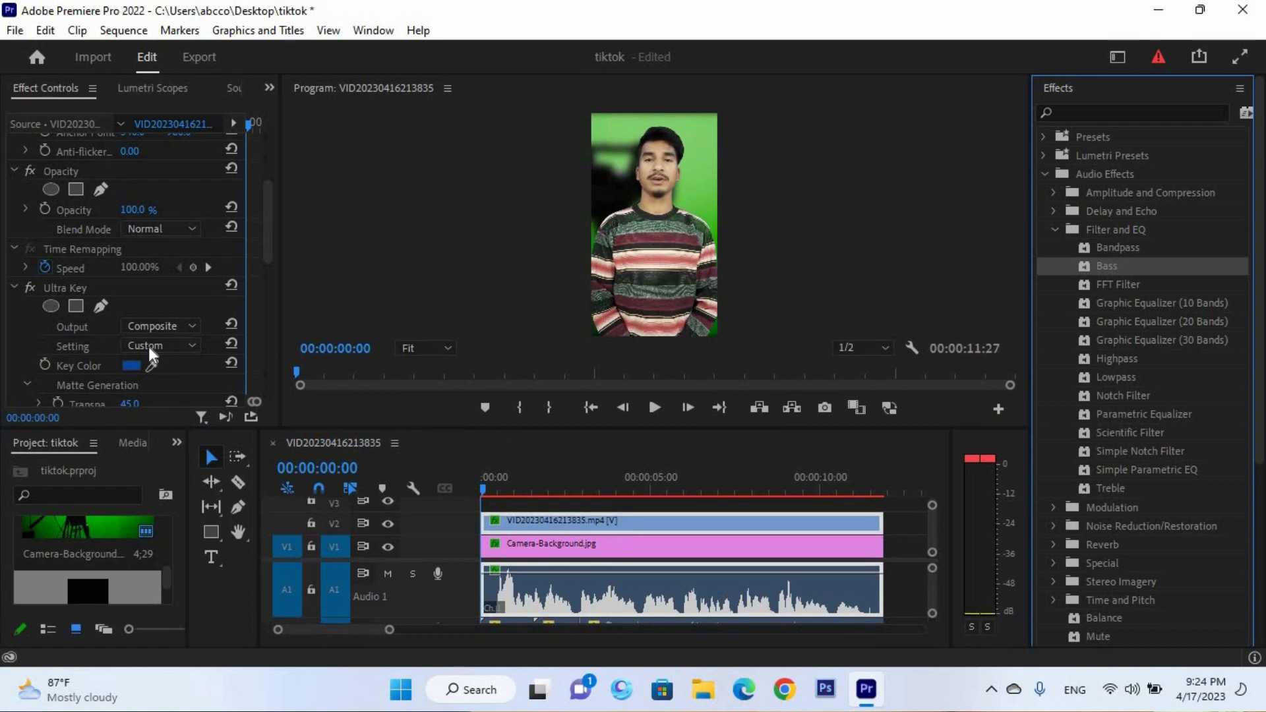
pyautogui.scroll(-3, 148, 347)
pyautogui.scroll(-5, 97, 301)
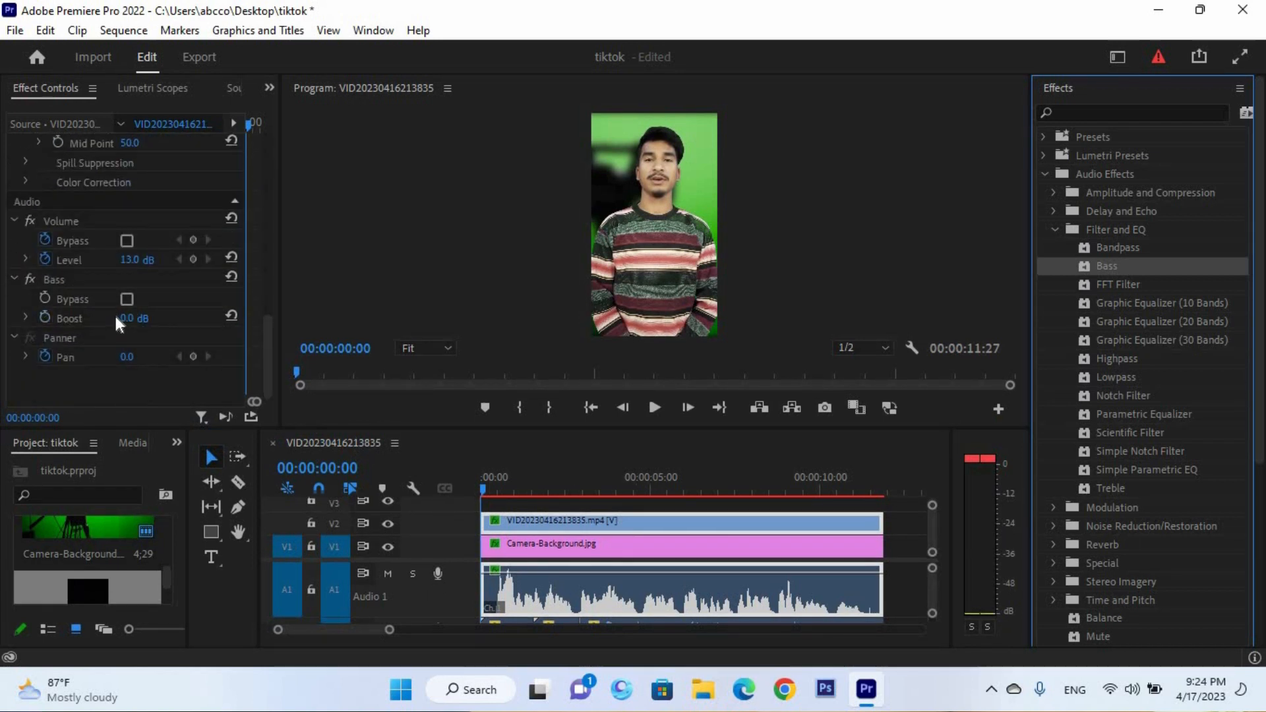
pyautogui.click(455, 490)
pyautogui.press('space')
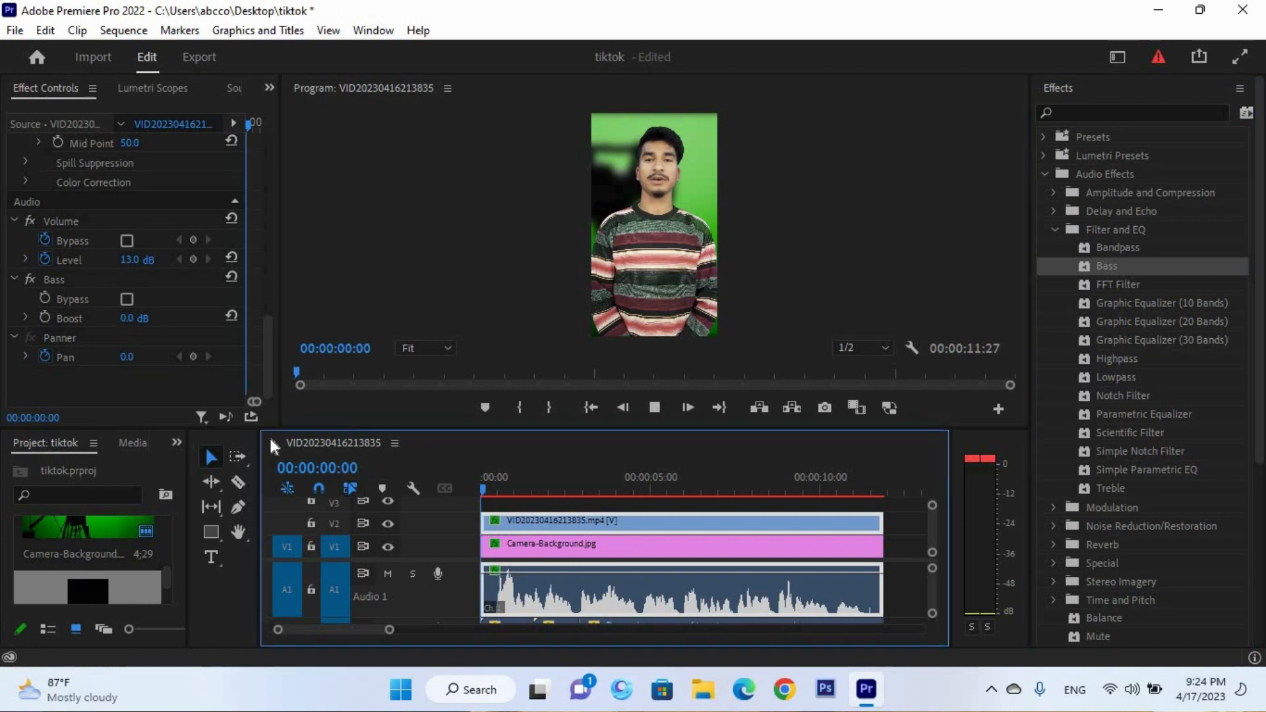
# Adjust the Bass effect's Boost on the VID20230416213835.mp4 clip and play the sequence to check the voice.
pyautogui.moveTo(127, 318)
pyautogui.mouseDown()
pyautogui.moveTo(145, 322)
pyautogui.moveTo(126, 321)
pyautogui.mouseUp()
pyautogui.click(461, 483)
pyautogui.press('space')
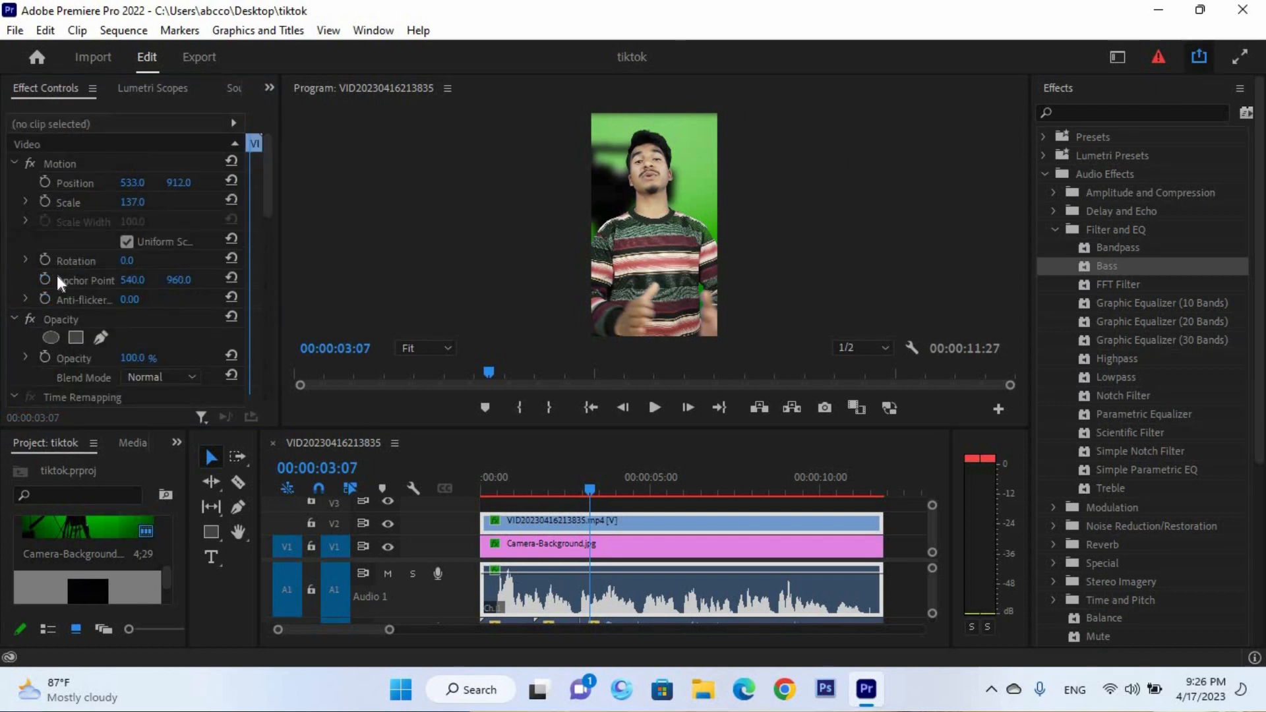
# Quick-export the sequence to the Desktop as "Tiktok 1.mp4" with the Match Source - Adaptive High Bitrate preset, replacing the existing file.
pyautogui.click(1199, 57)
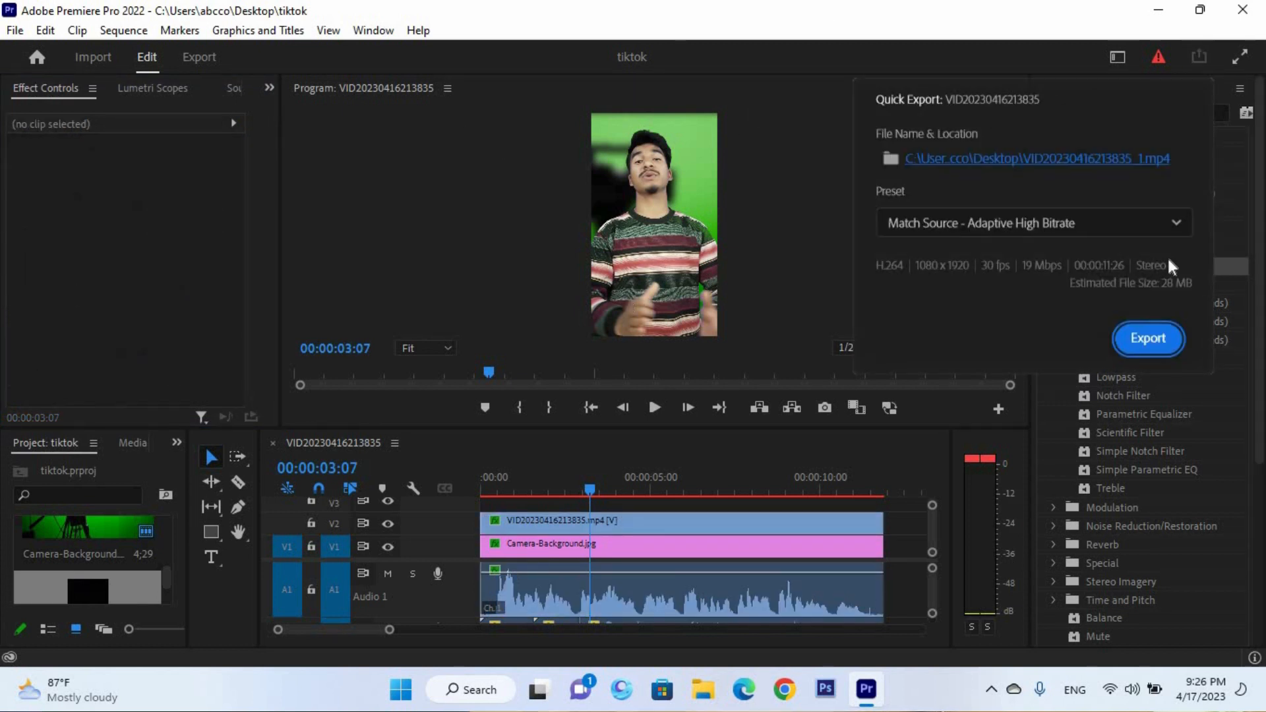
pyautogui.click(1008, 165)
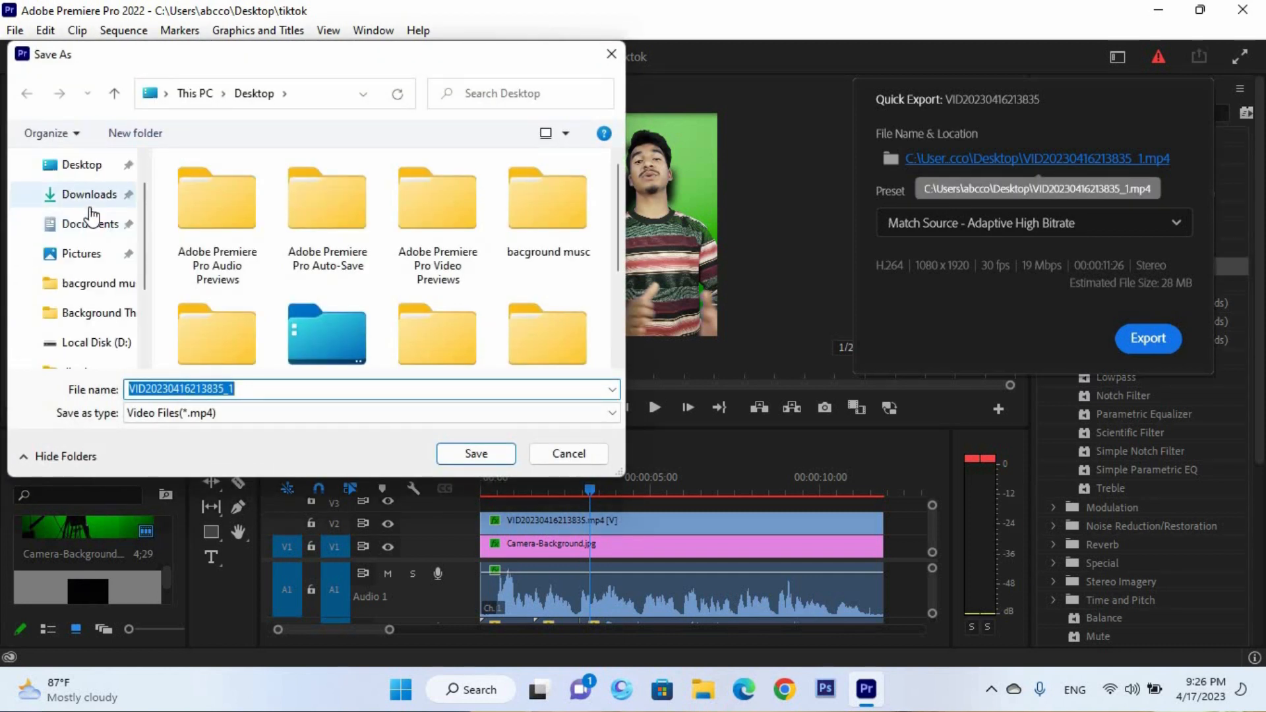
pyautogui.click(94, 170)
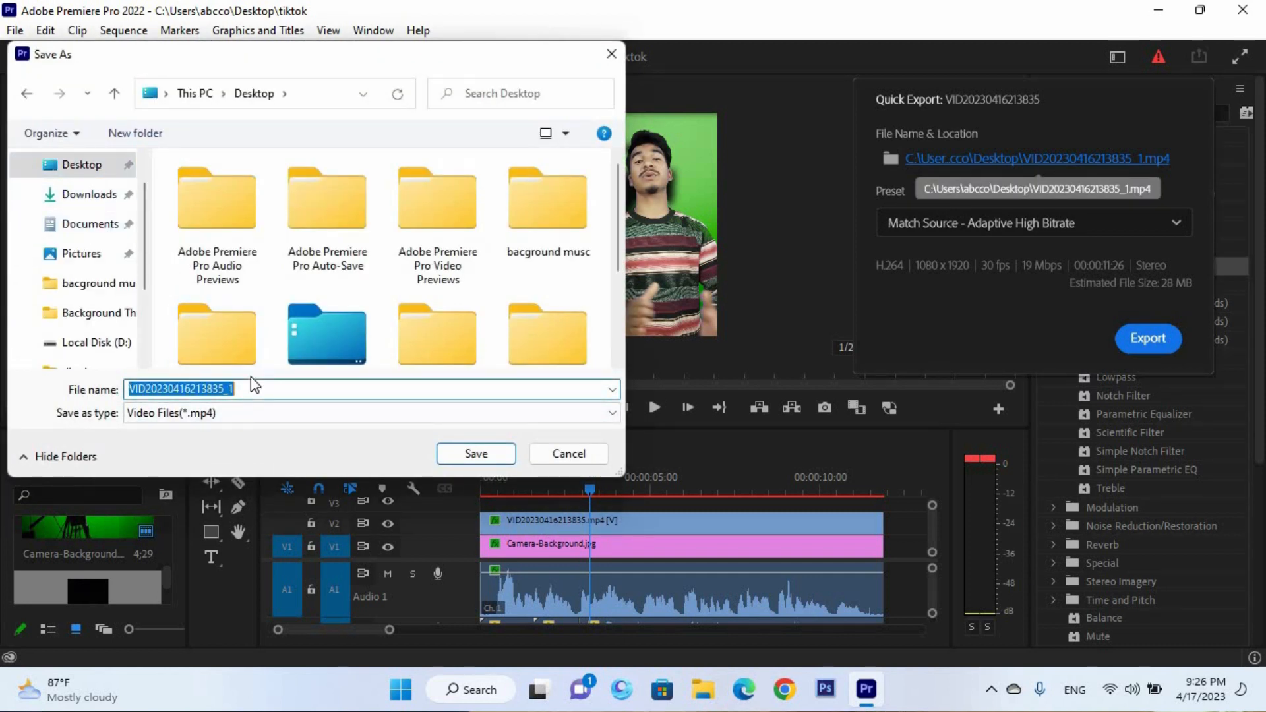
pyautogui.write('tik')
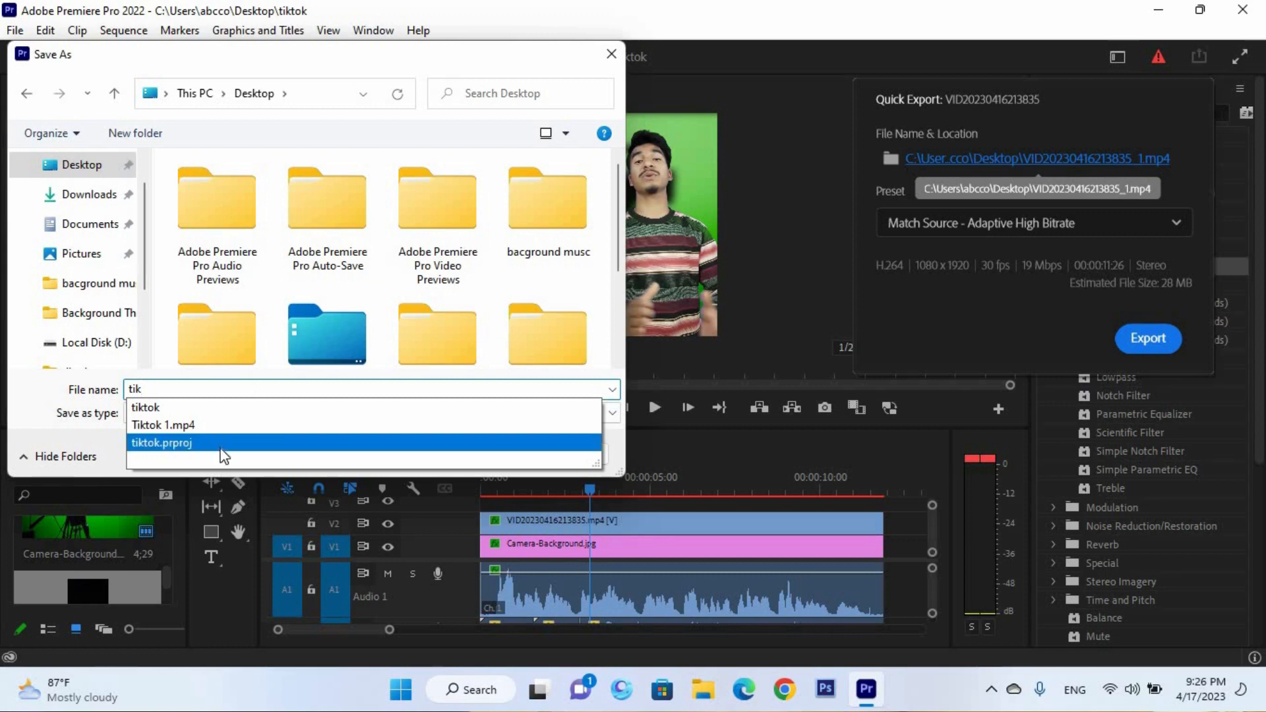
pyautogui.click(212, 426)
pyautogui.click(495, 453)
pyautogui.click(350, 294)
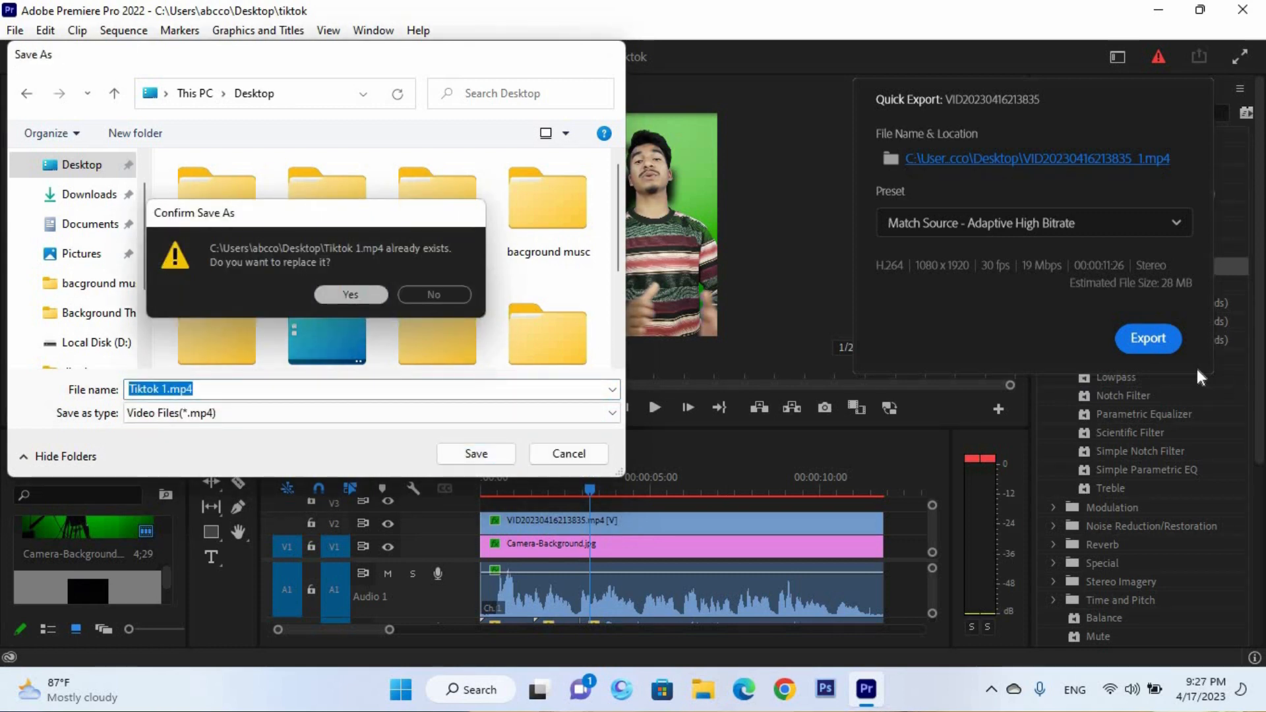
pyautogui.click(1147, 337)
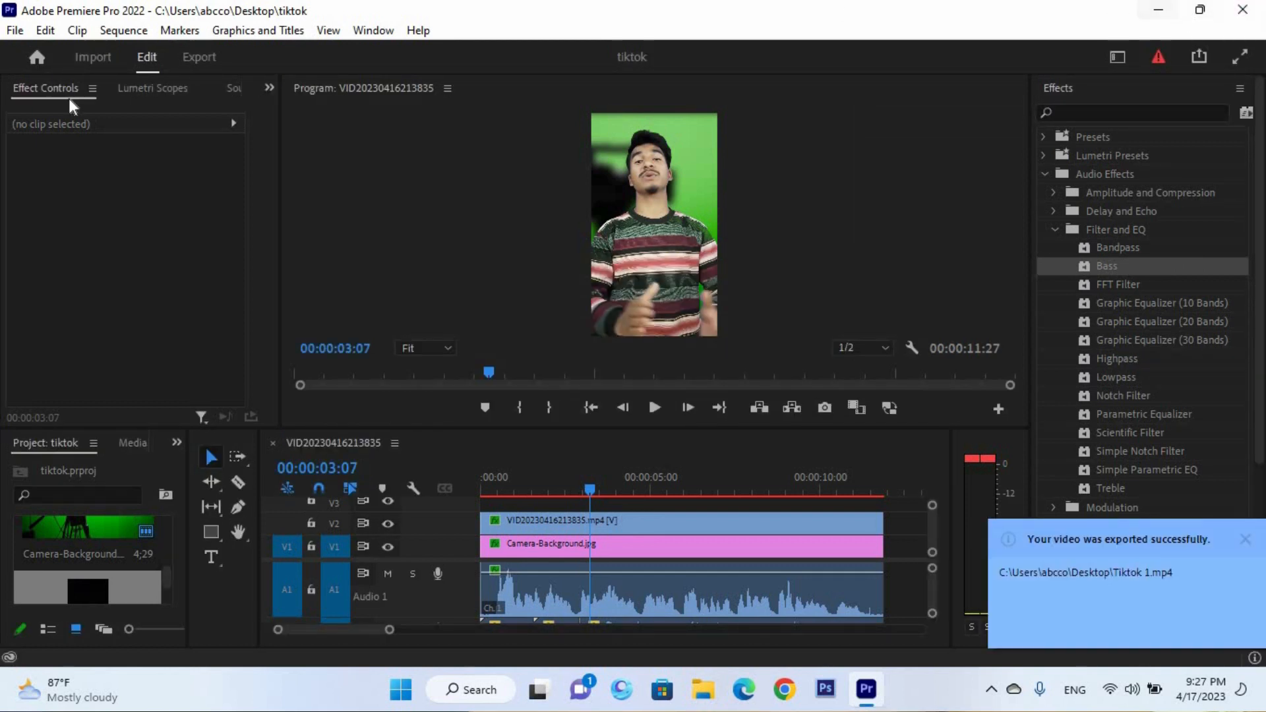
# Minimize Premiere Pro and open the re-exported Tiktok 1 video from the desktop in the media player.
pyautogui.click(1159, 10)
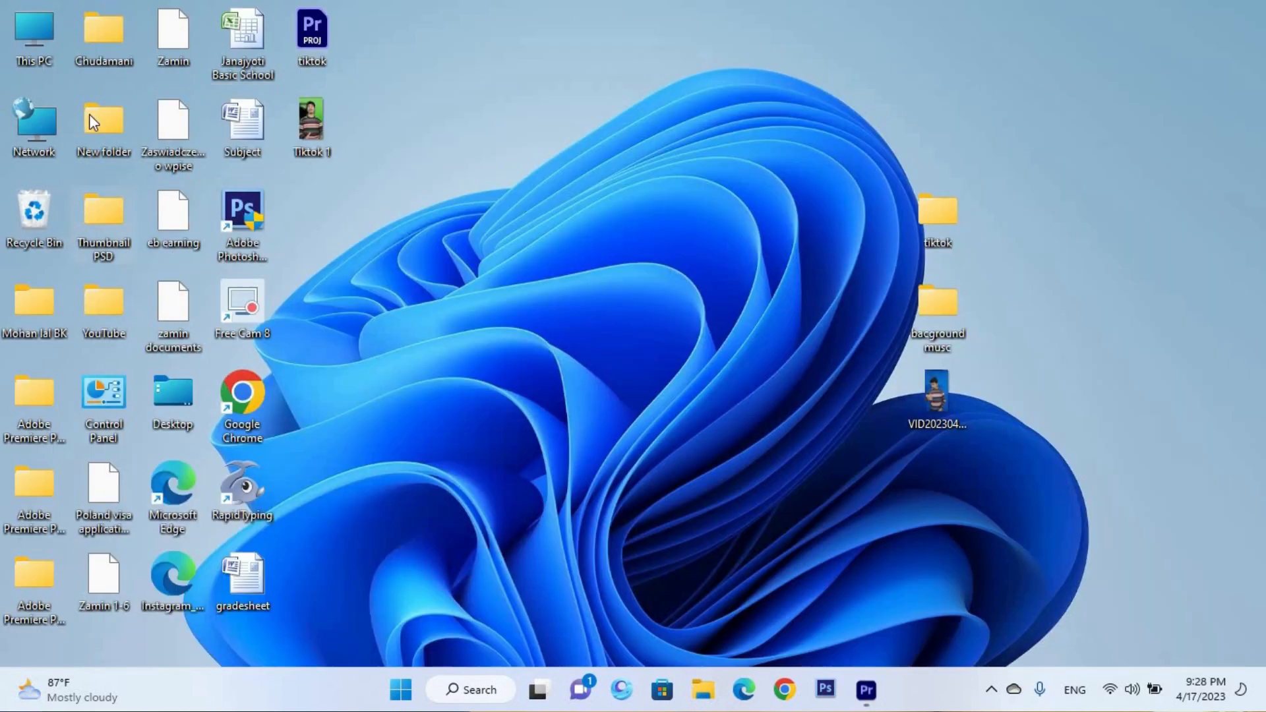
pyautogui.doubleClick(306, 132)
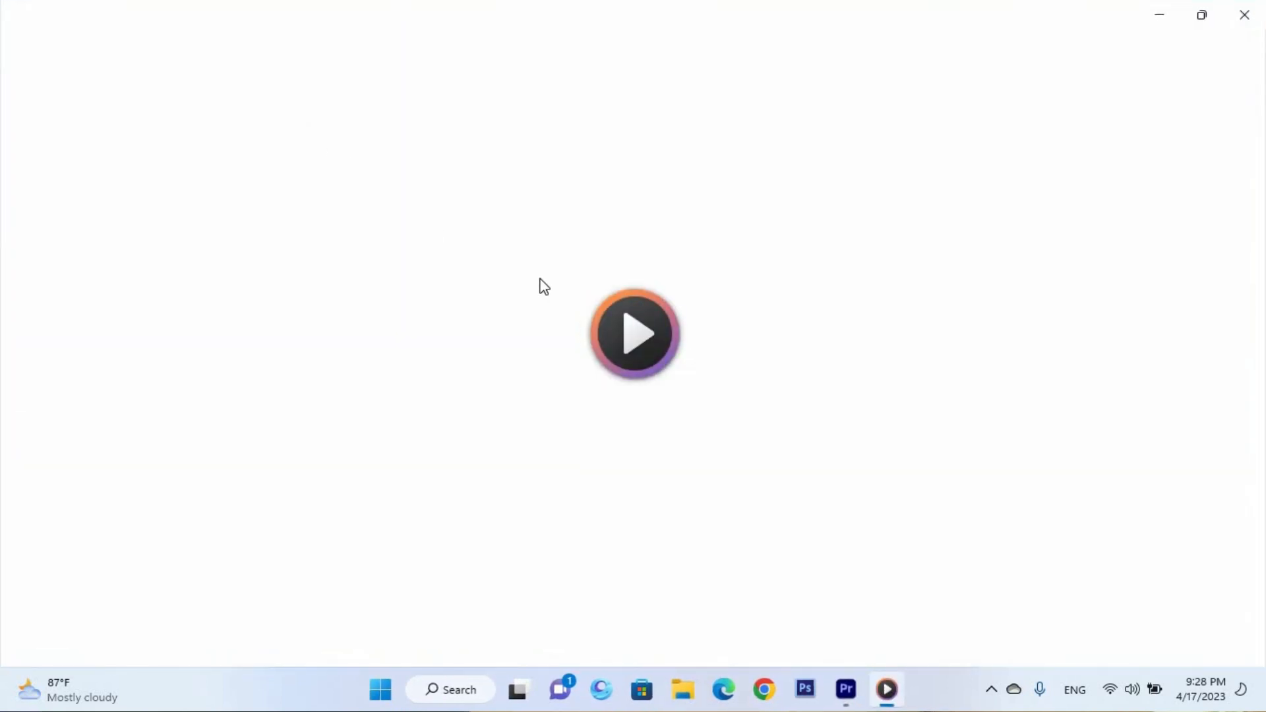